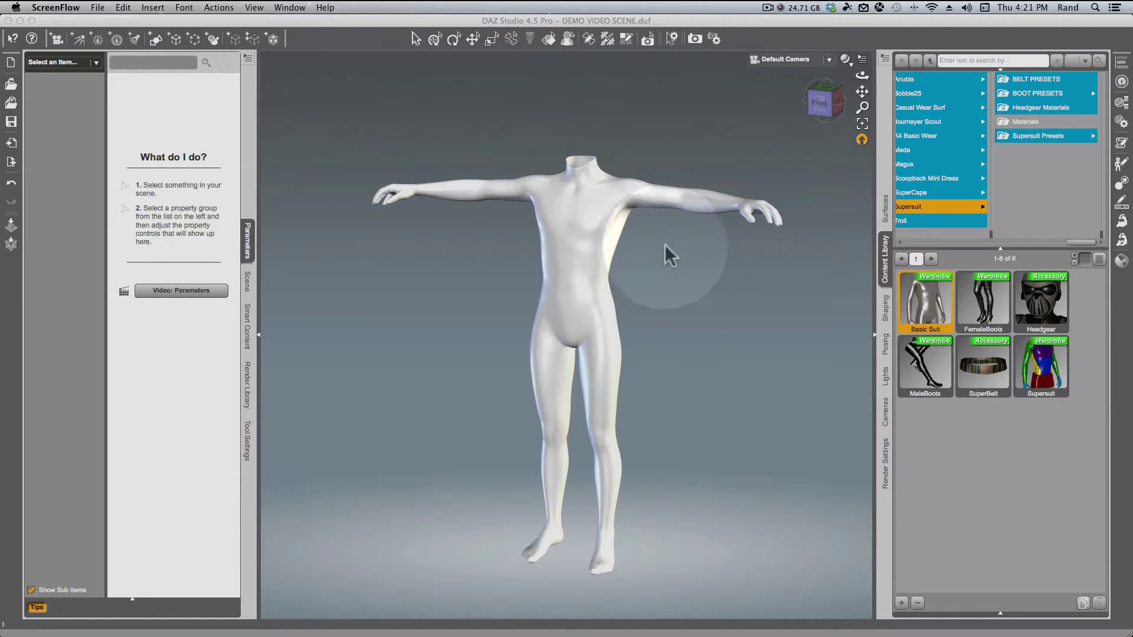
- Switch the viewport's draw style to show the figure shaded with its wireframe
click(846, 60)
click(848, 139)
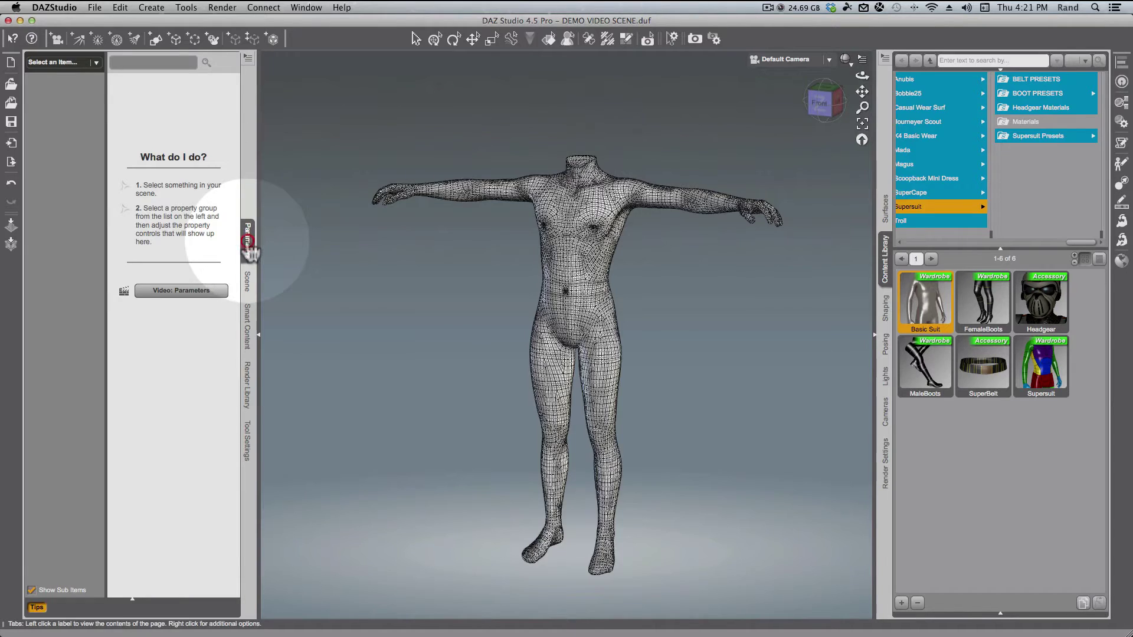
- Set the BasicSuit figure's mesh Resolution Level to Base and collapse its parameter settings
click(31, 237)
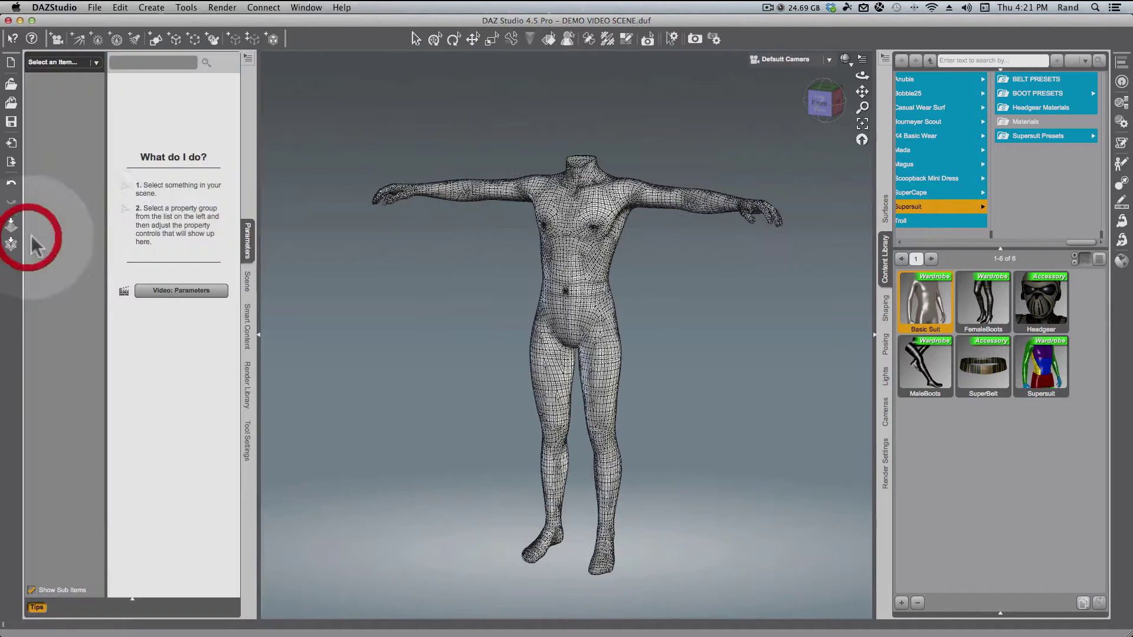
click(555, 255)
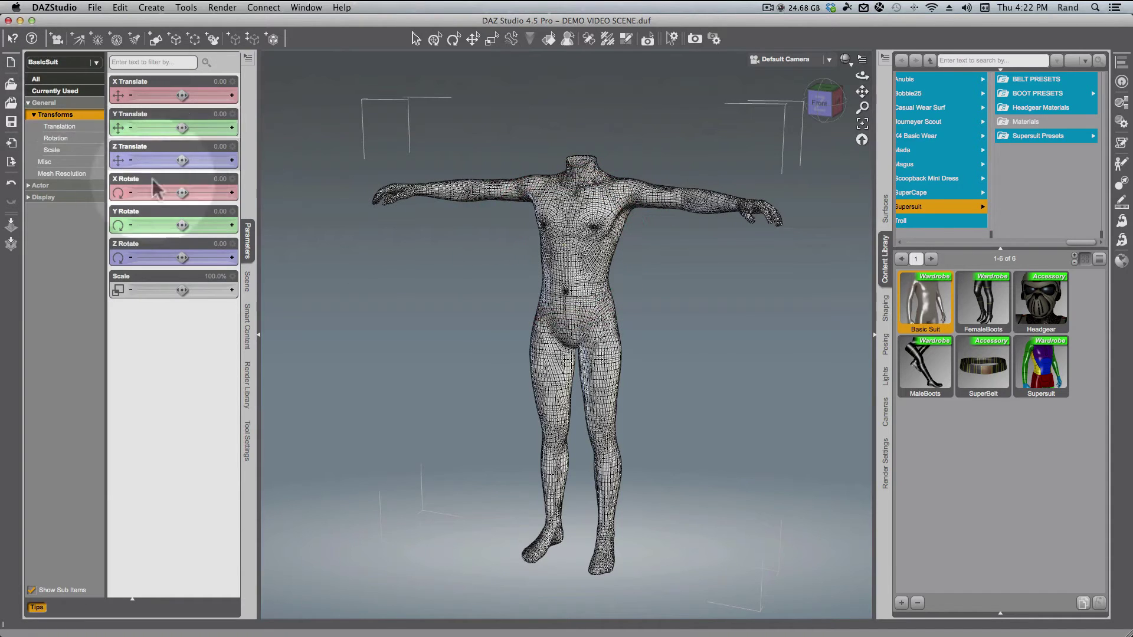
click(66, 174)
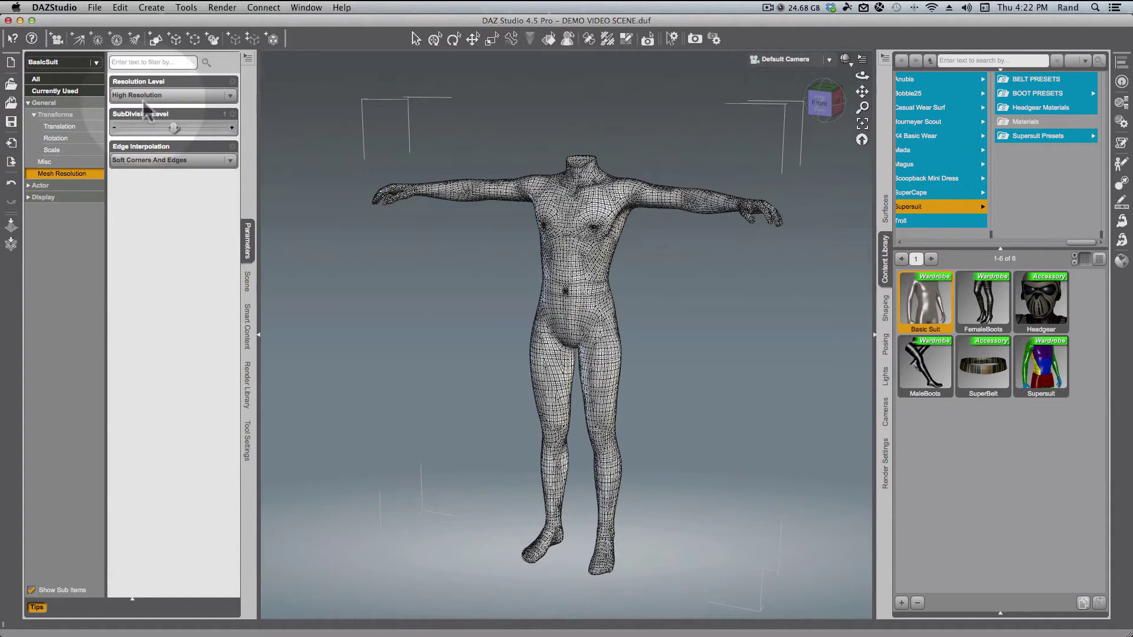
click(152, 96)
click(151, 105)
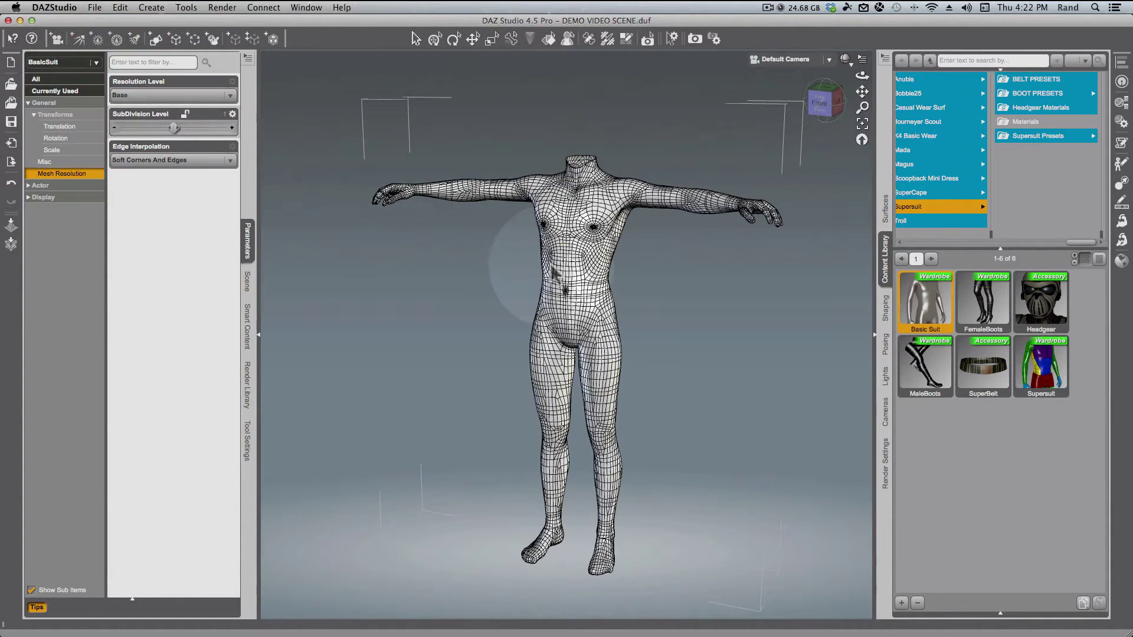
click(862, 140)
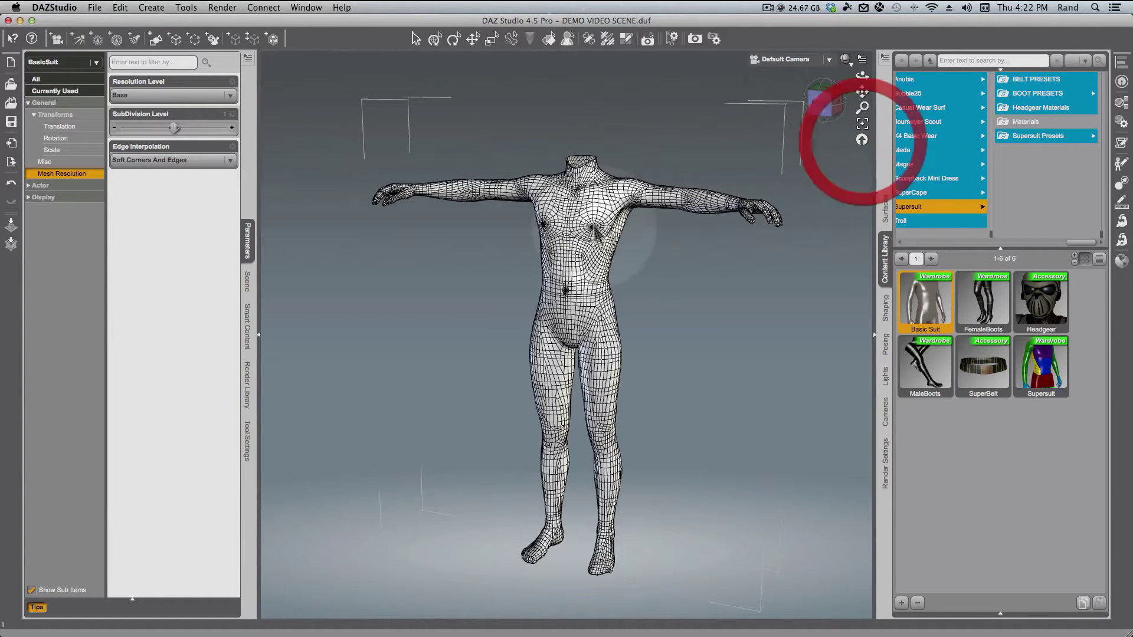
click(246, 239)
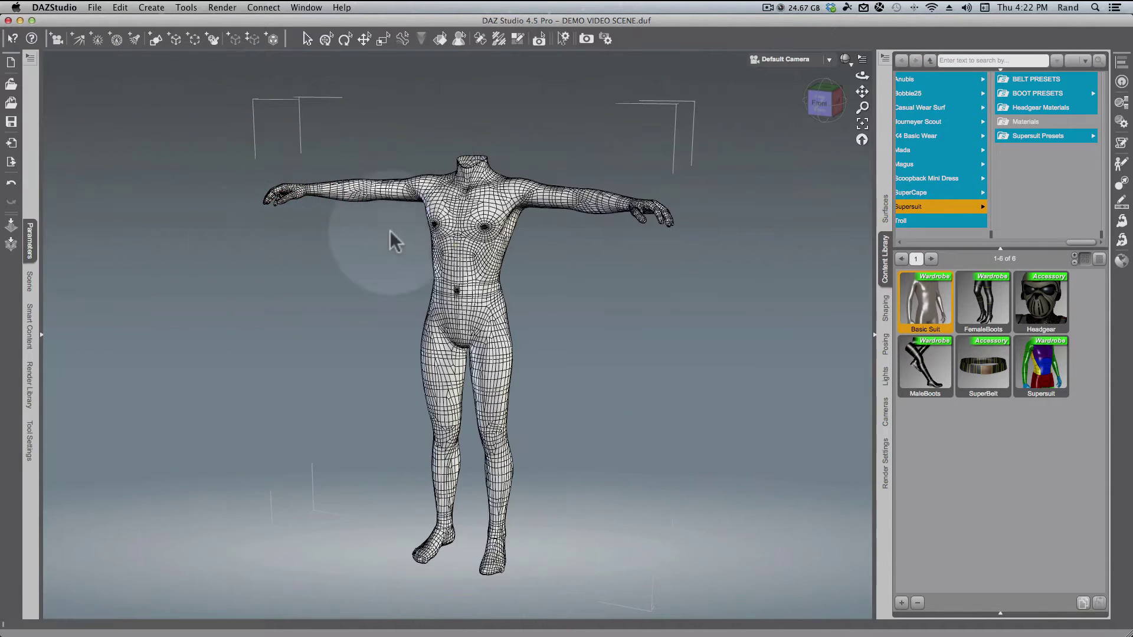
- Split the viewport into two side by side and switch the second one to UV View
click(306, 7)
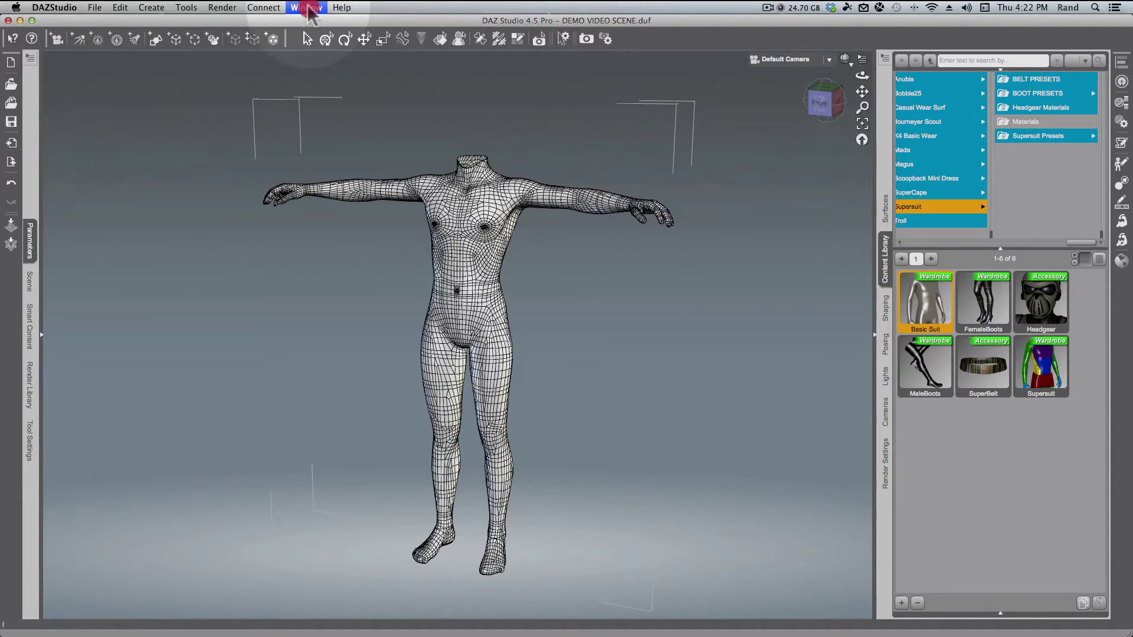
mouse_move(315, 37)
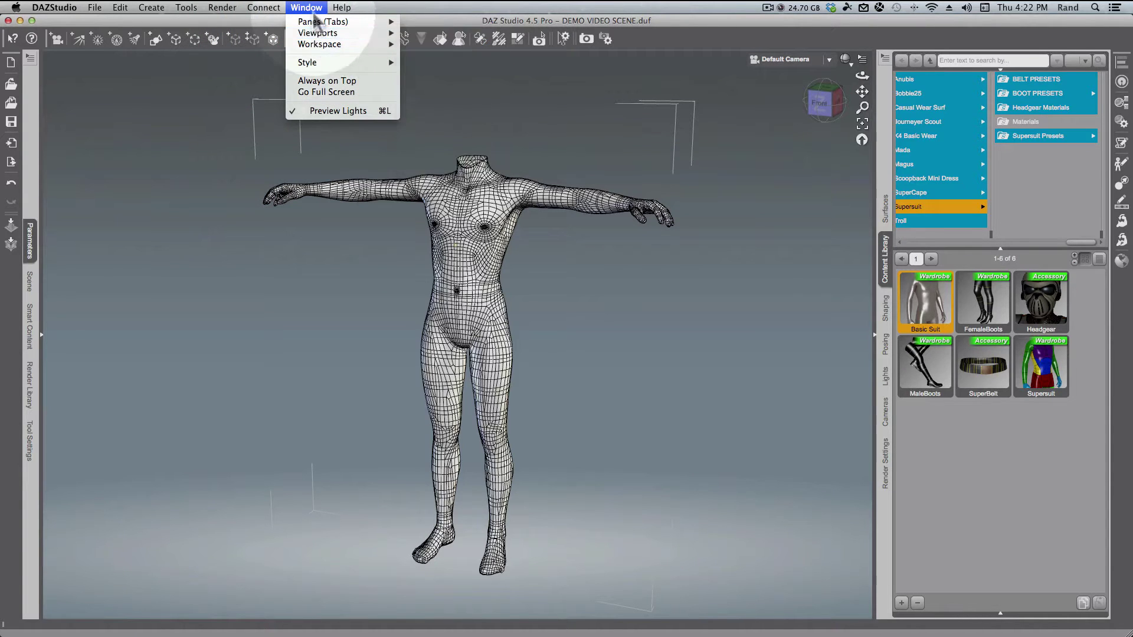
click(448, 47)
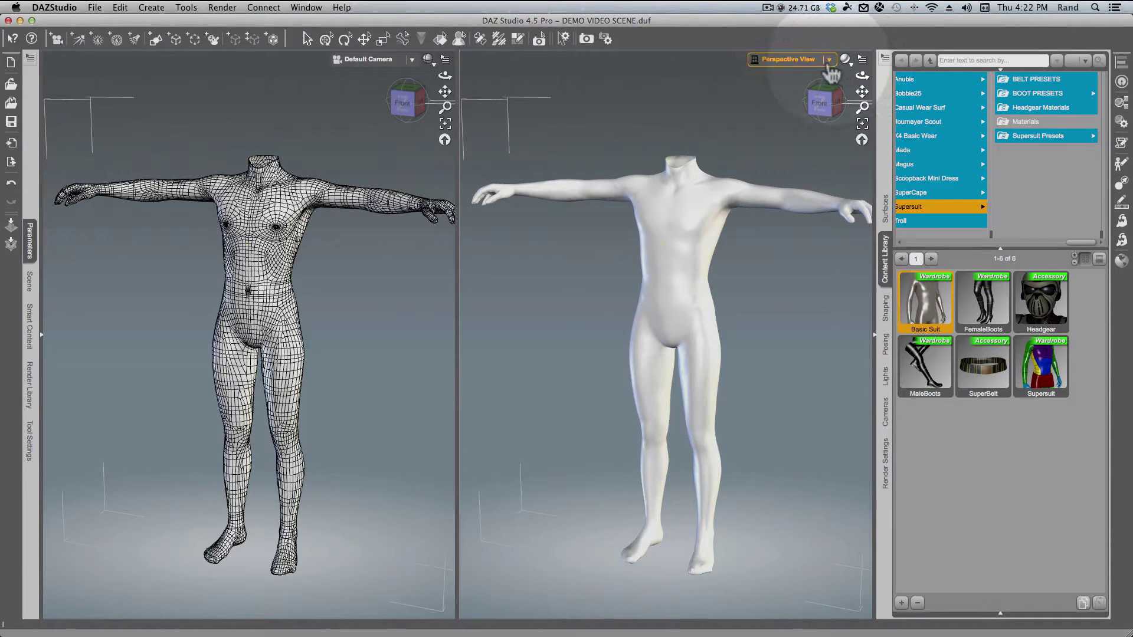
click(828, 66)
click(827, 213)
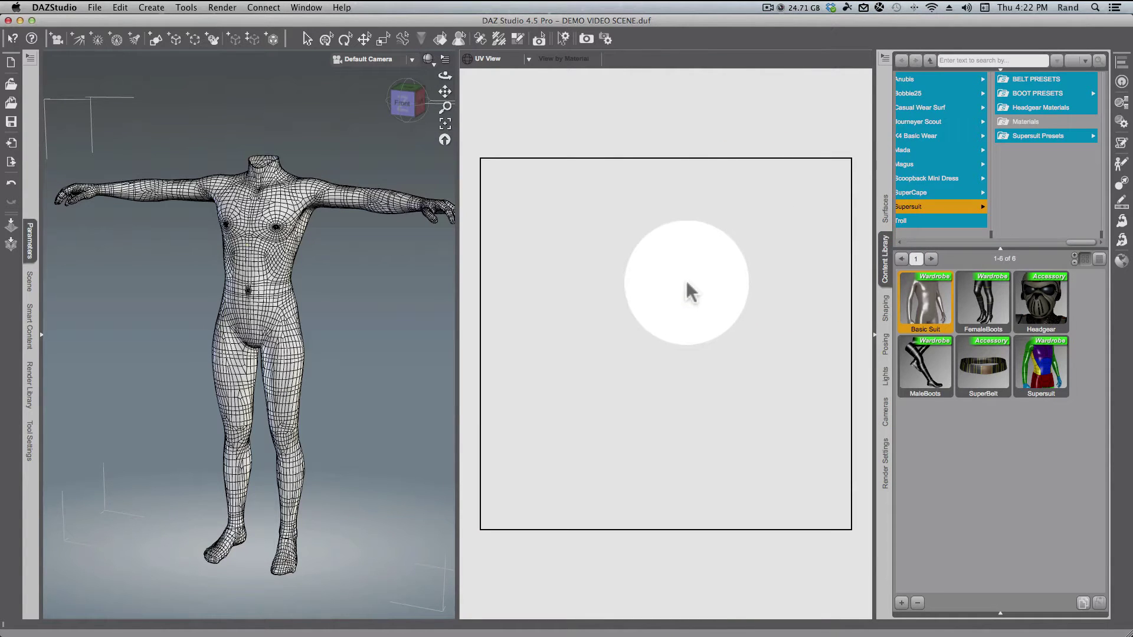
- Inspect the UV layouts of the thigh, foot, shin and knee surfaces with the Surface Selection tool
click(884, 207)
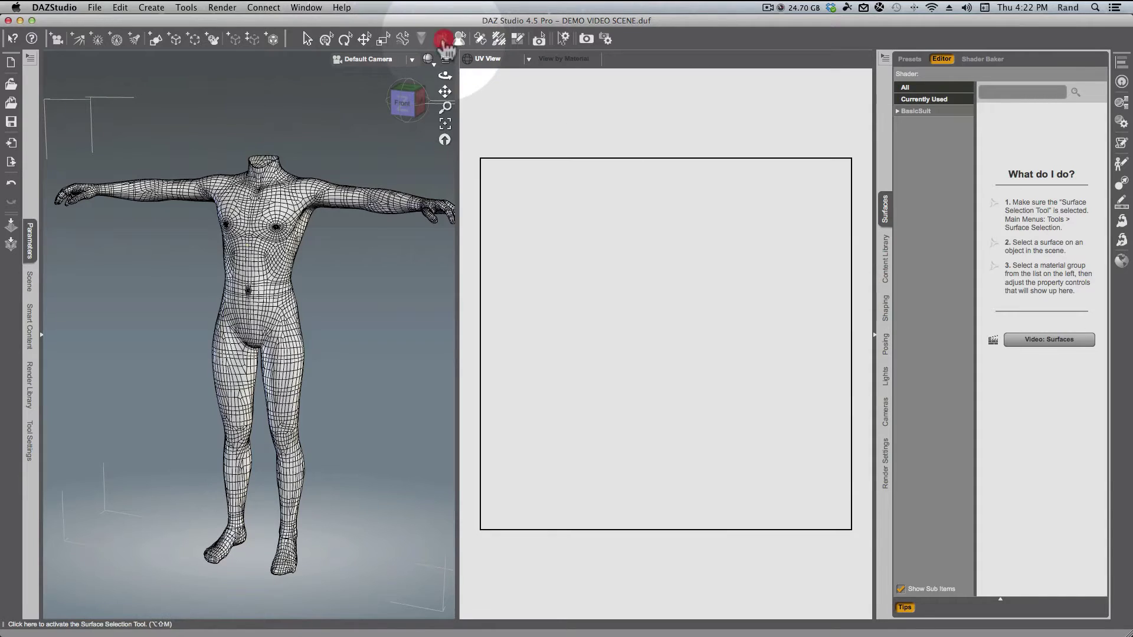
click(442, 41)
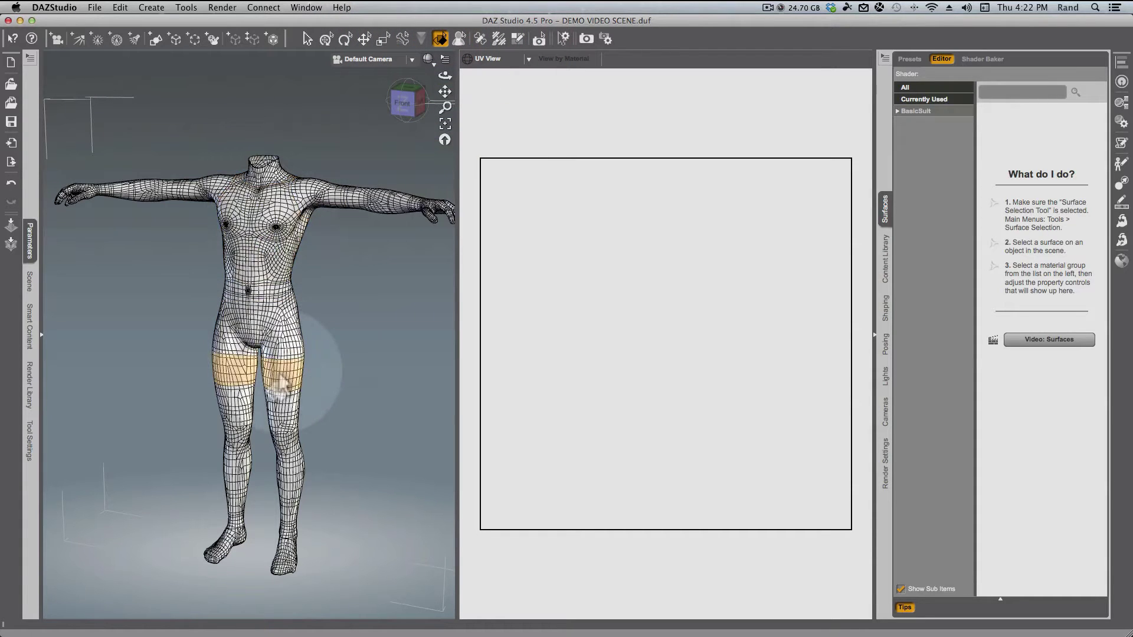
click(281, 381)
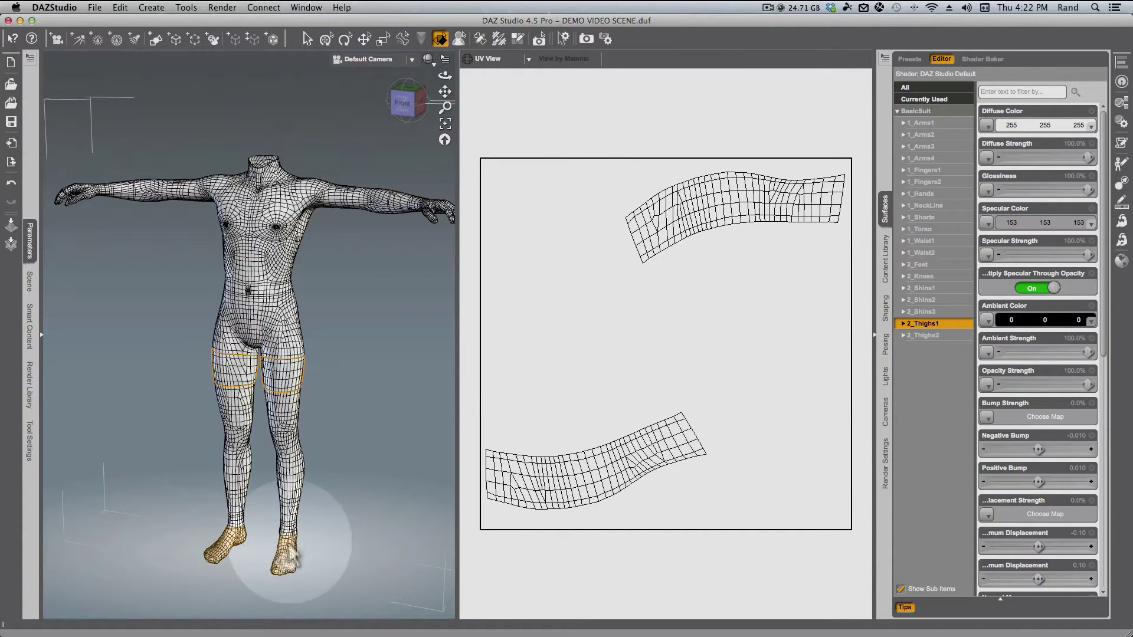
click(285, 549)
click(296, 506)
click(292, 470)
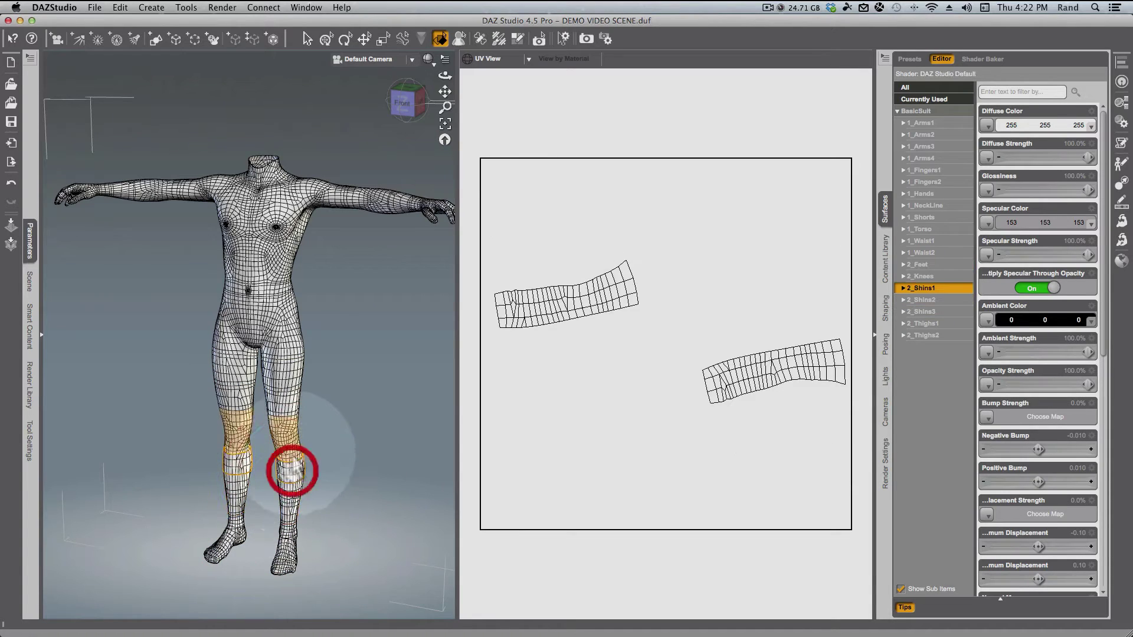
click(296, 448)
click(295, 377)
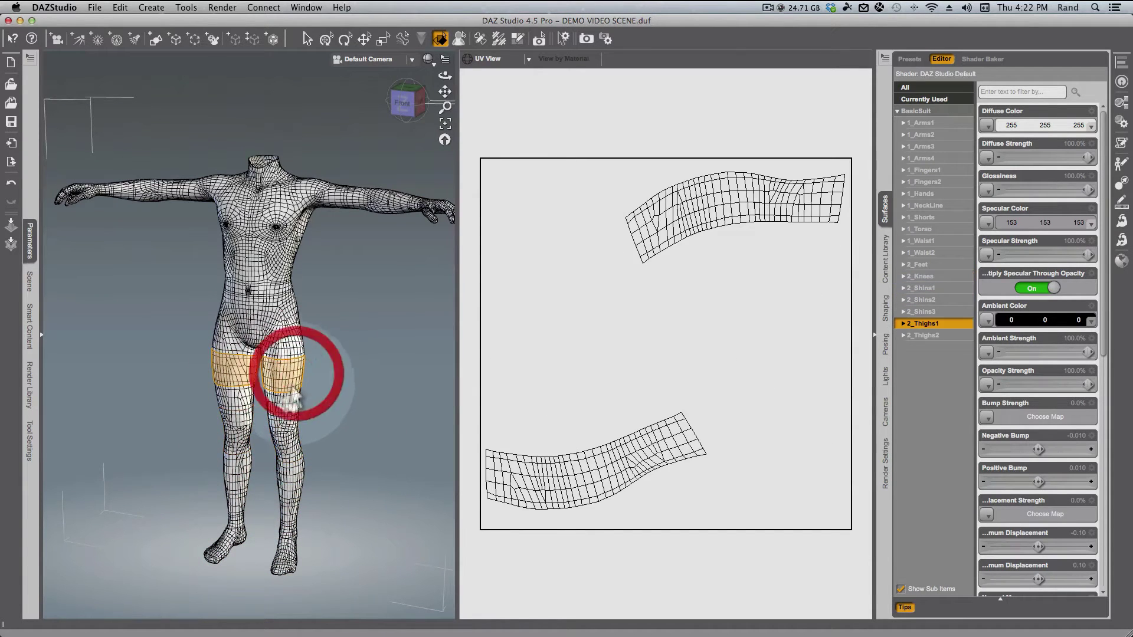
click(295, 371)
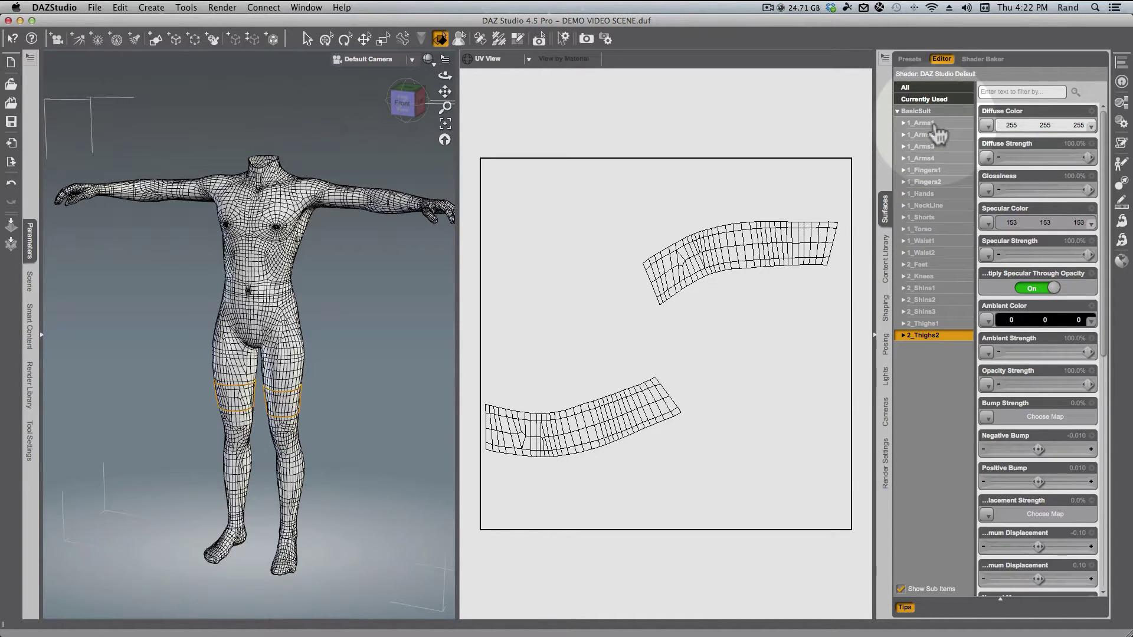
- View the combined UV layout of the surfaces 1_Arms1 to 1_Arms4, 1_Fingers1, 1_Fingers2 and 1_Hands
click(933, 123)
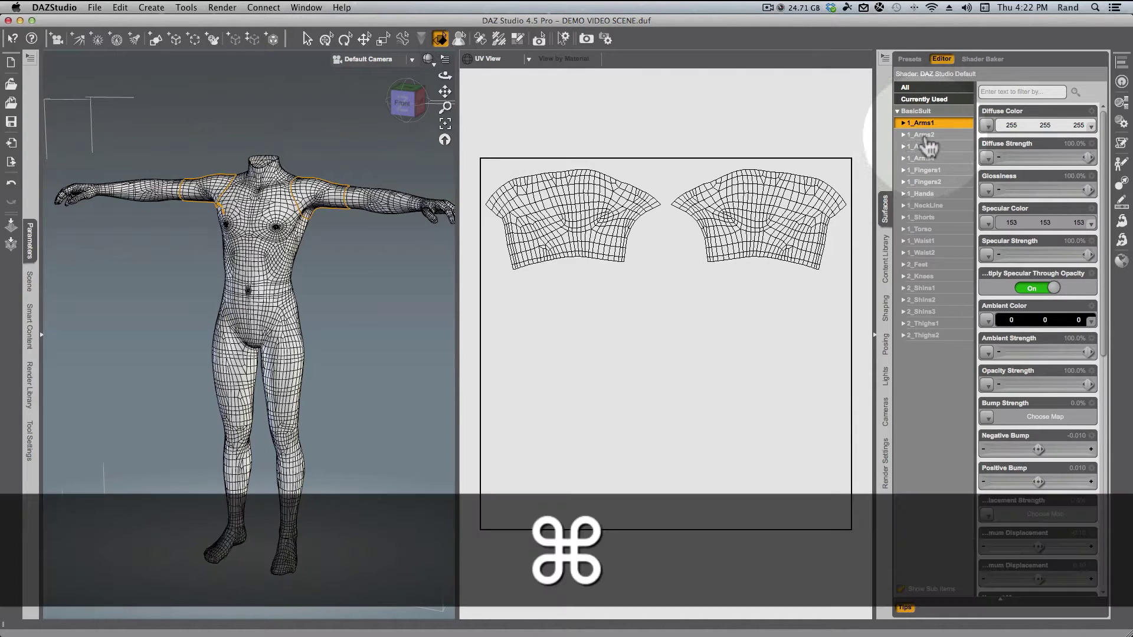
super+click(923, 135)
super+click(929, 147)
super+click(937, 158)
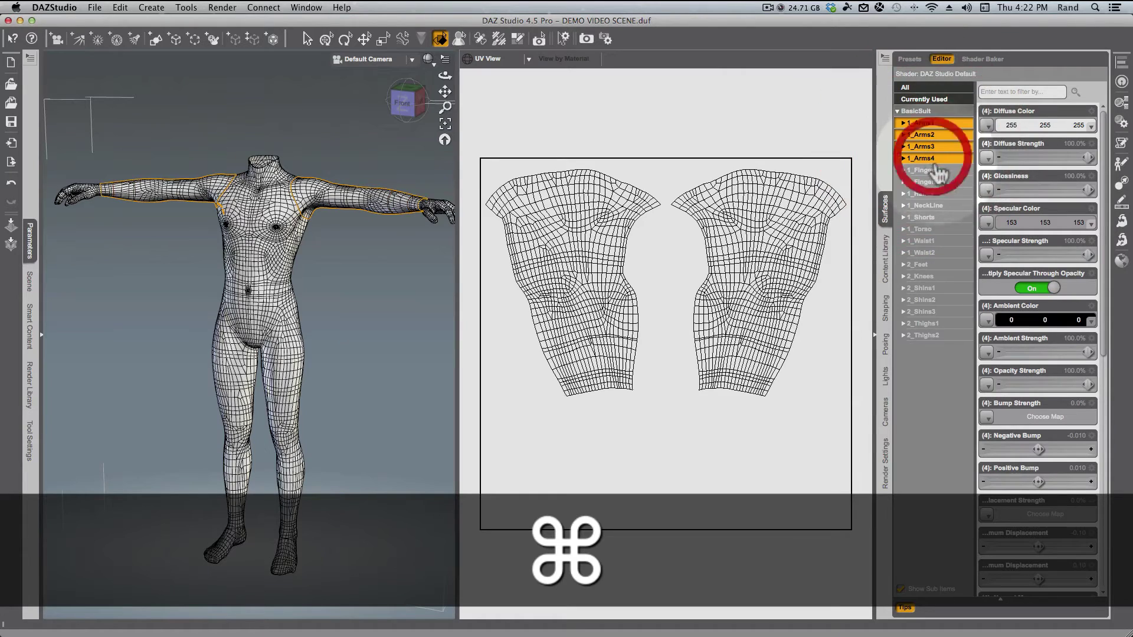
super+click(937, 170)
super+click(944, 181)
super+click(946, 194)
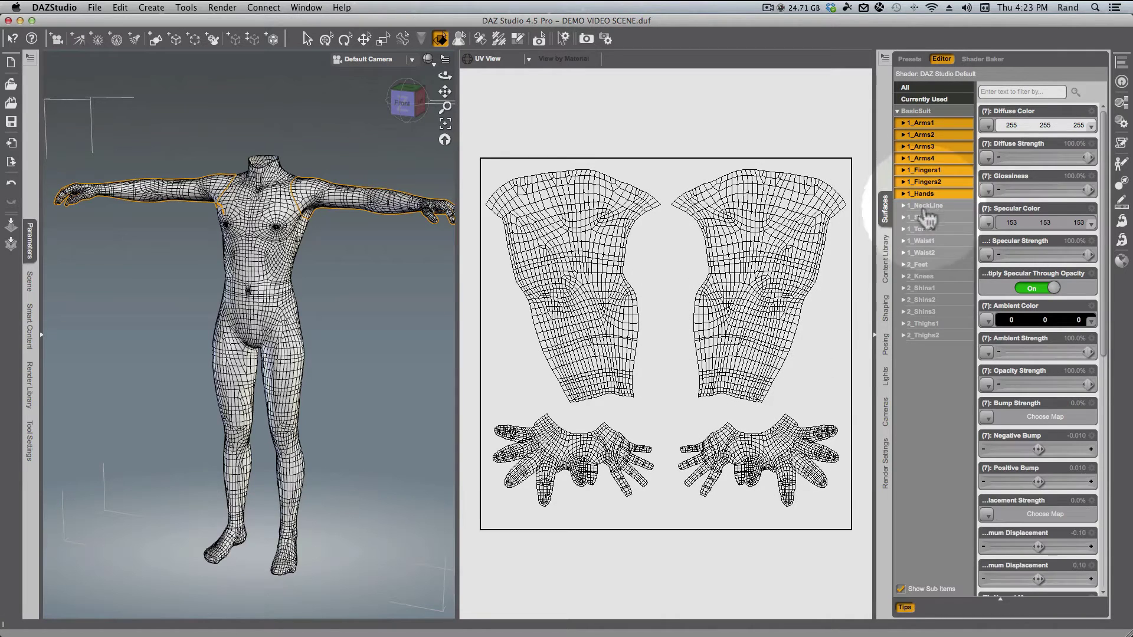
- Check the 1_NeckLine UVs against the arm and hand layout, and view 1_Torso on its own
super+click(938, 205)
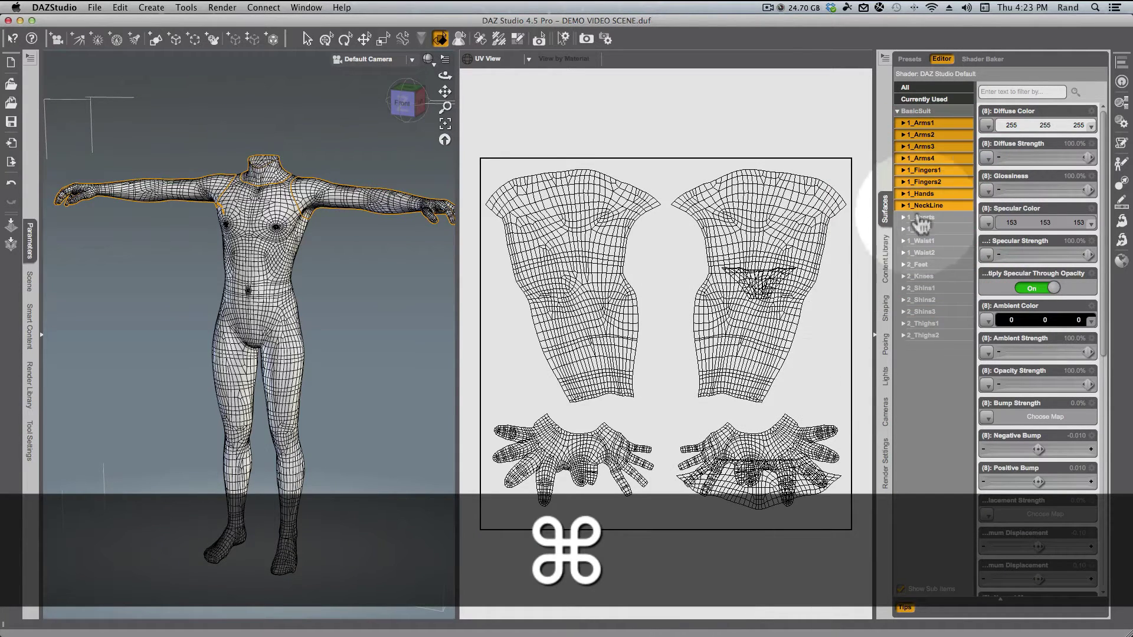
super+click(938, 206)
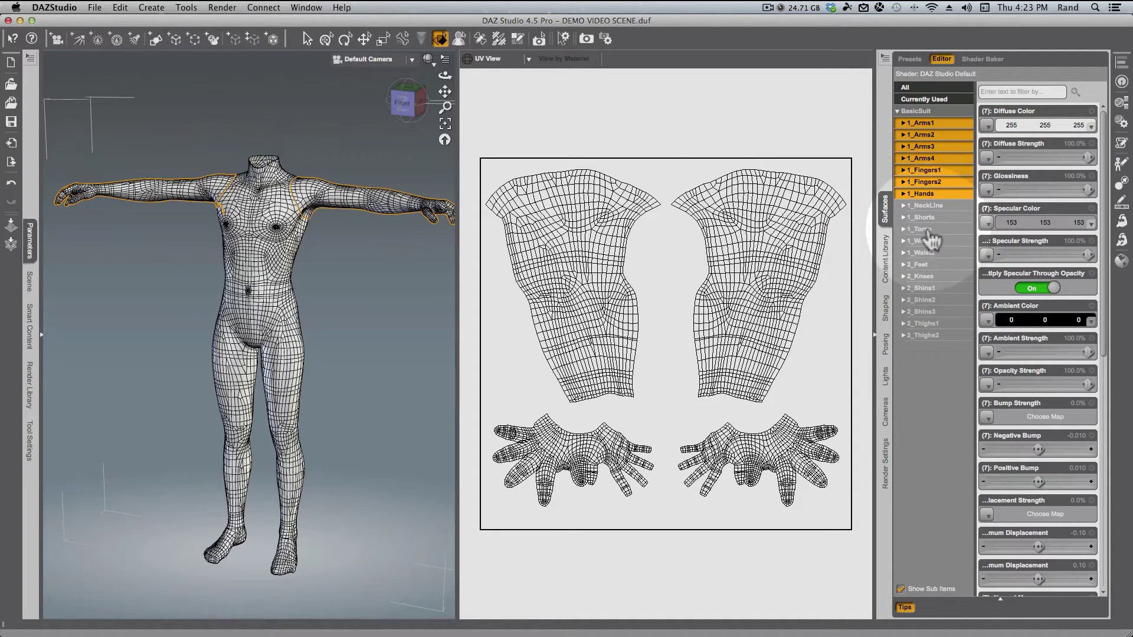
click(930, 231)
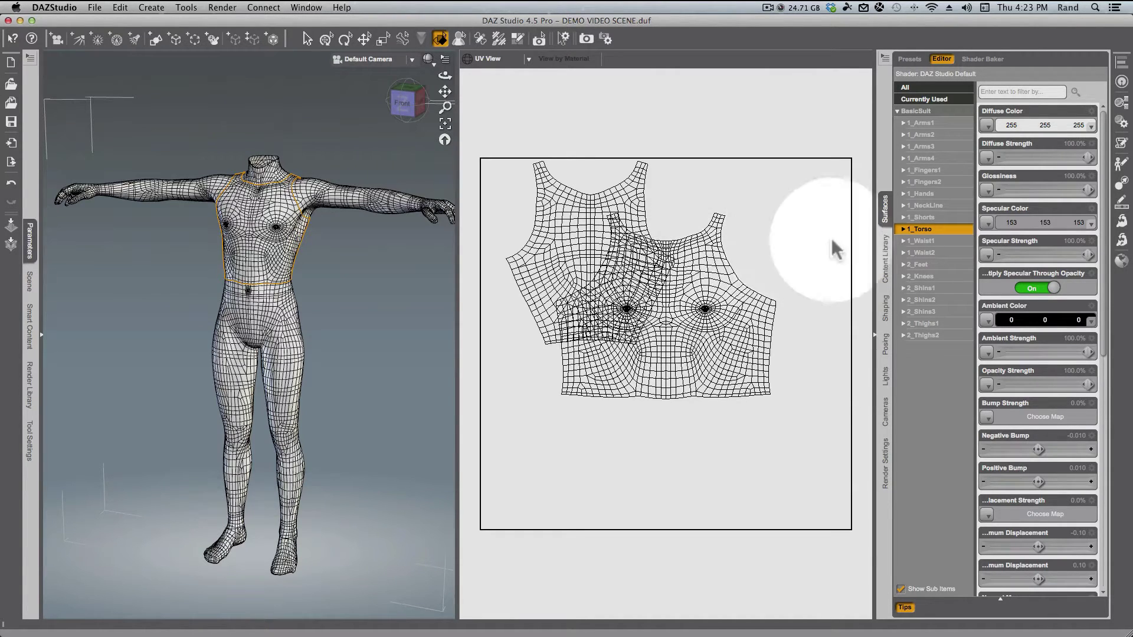
- Compare the UV layouts of three surface ranges: 1_Arms1 to 1_Hands, 2_Knees to 2_Thighs2, and 1_NeckLine to 2_Feet
drag(942, 124, 944, 196)
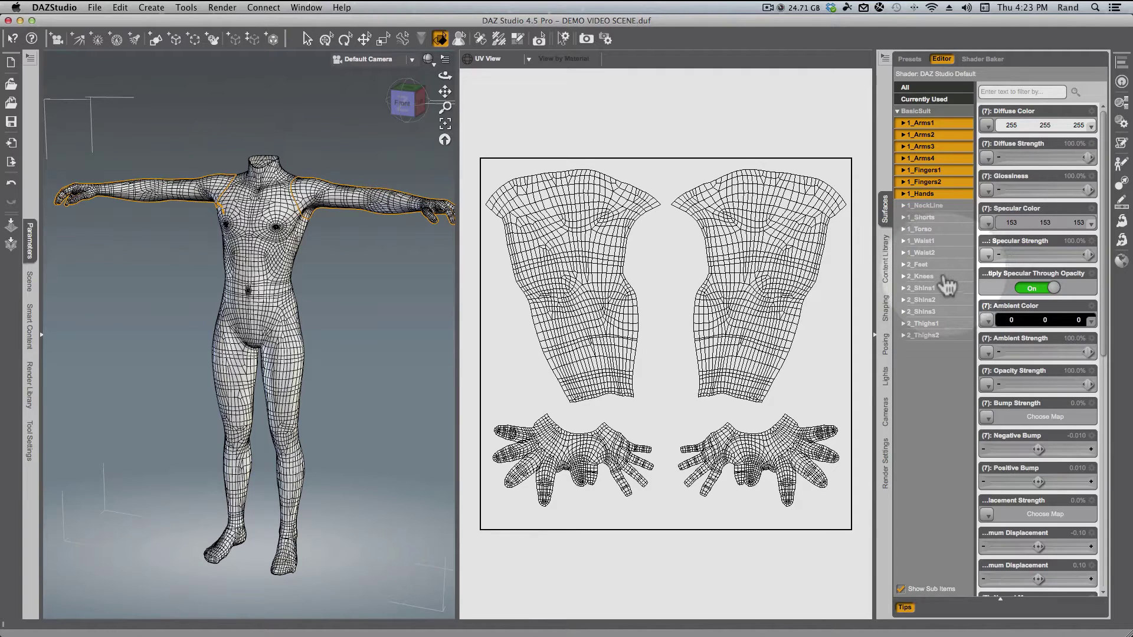
drag(947, 278, 951, 337)
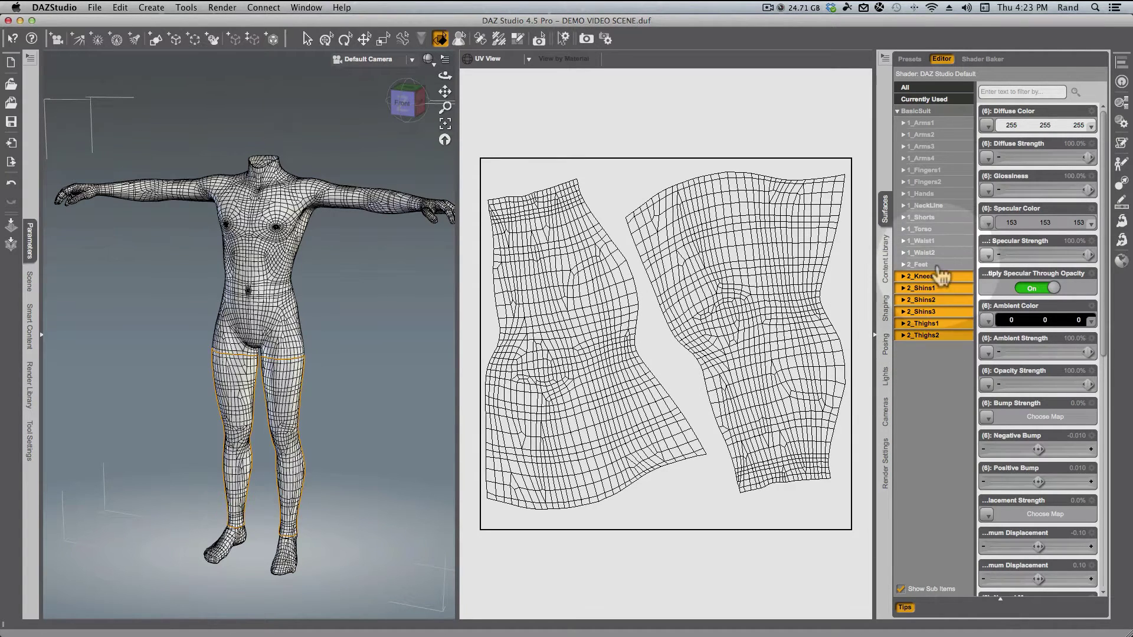
drag(938, 266, 940, 203)
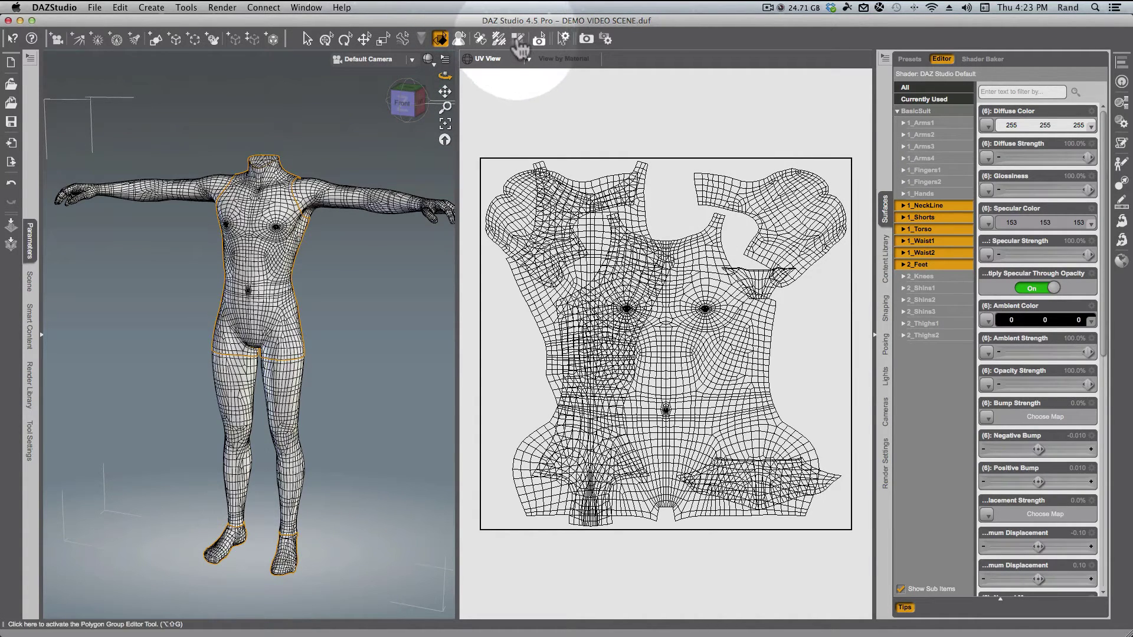
- Activate the Polygon Group Editor, show its settings with a wider Group Name column, and collapse the Face Groups
click(518, 42)
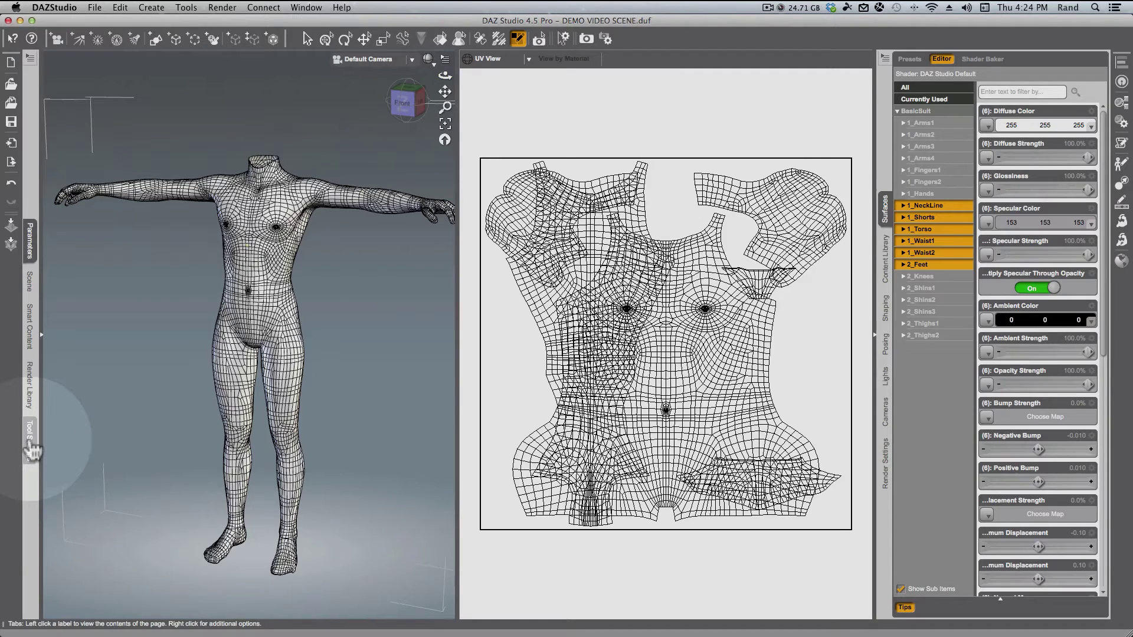
click(30, 441)
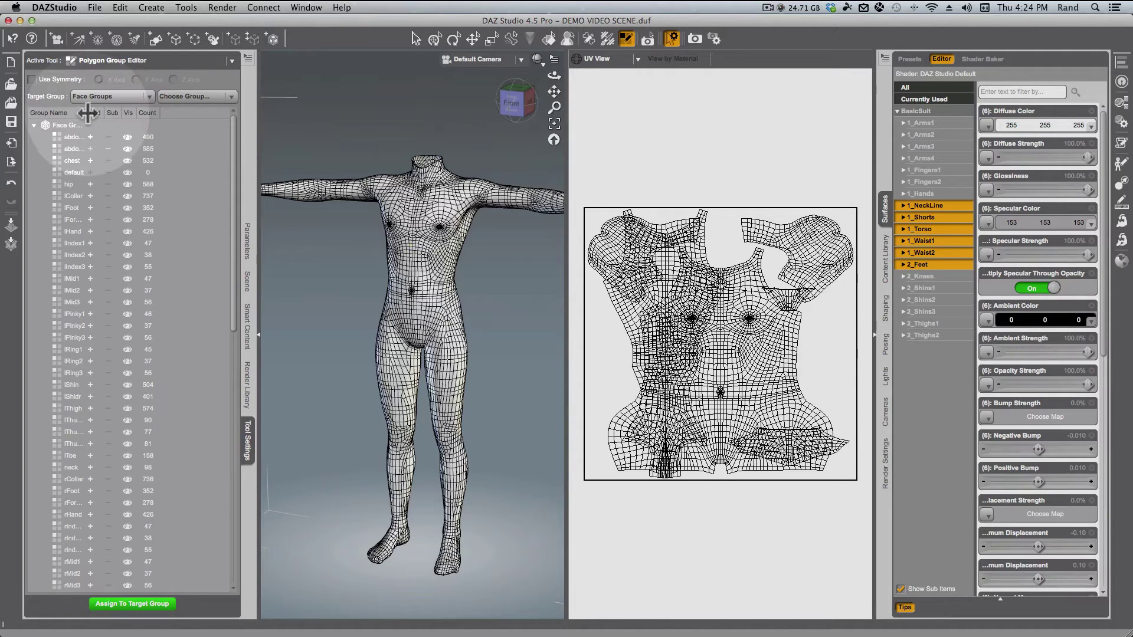
drag(89, 113, 110, 113)
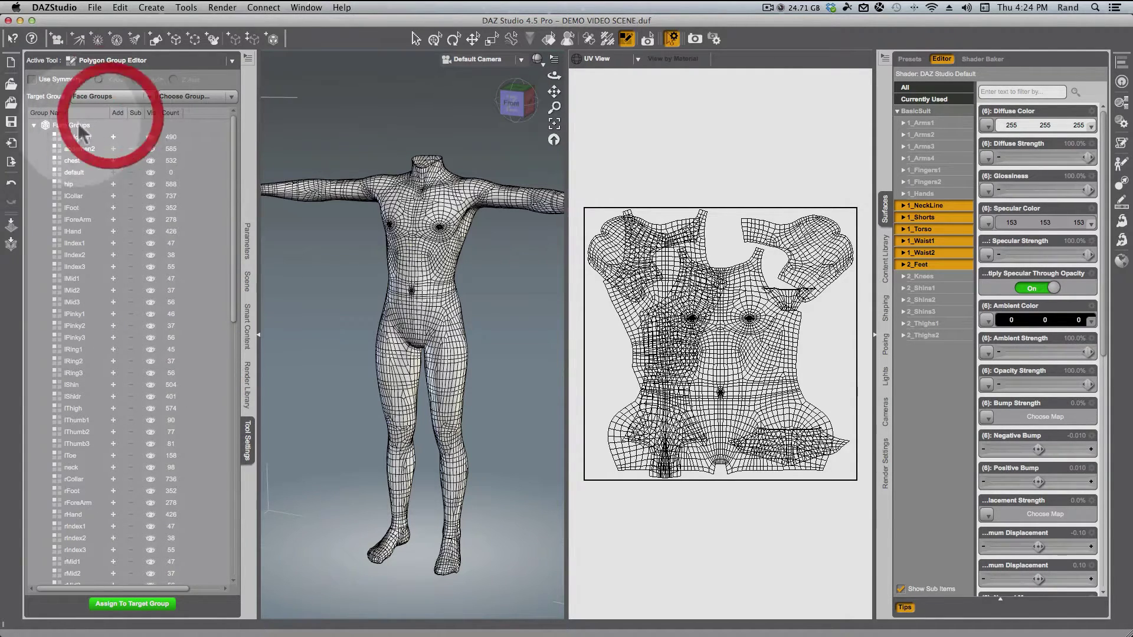
click(34, 125)
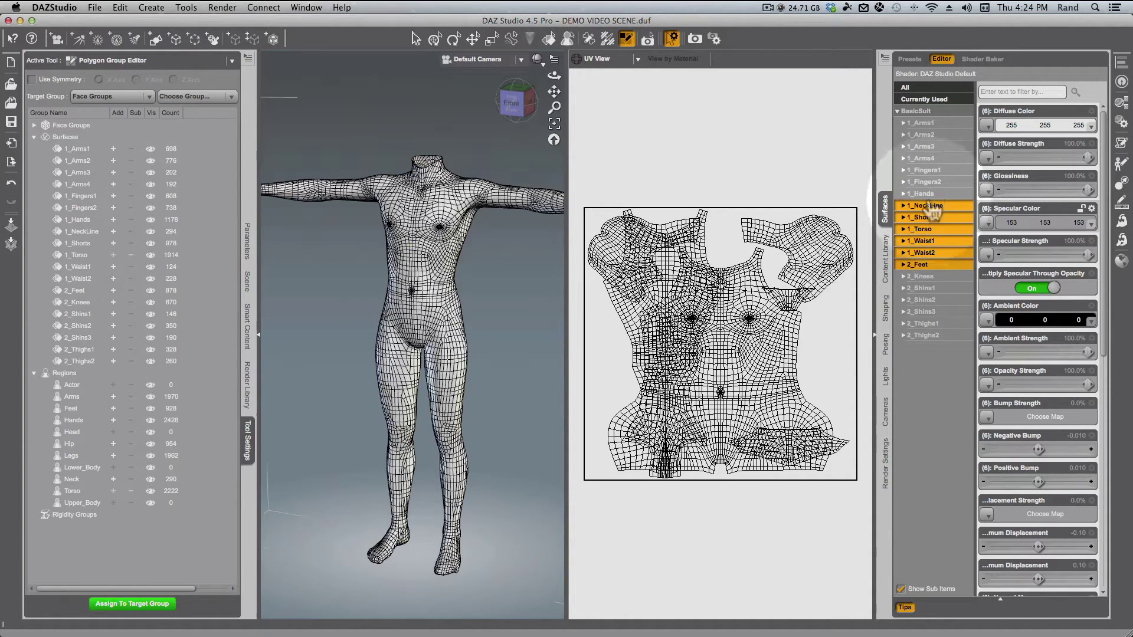
- Rename the neckline, shorts, torso, waist and feet surfaces to 3_NeckLine, 3_Shorts, 3_Torso, 3_Waist1, 3_Waist2 and 3_Feet
double_click(69, 231)
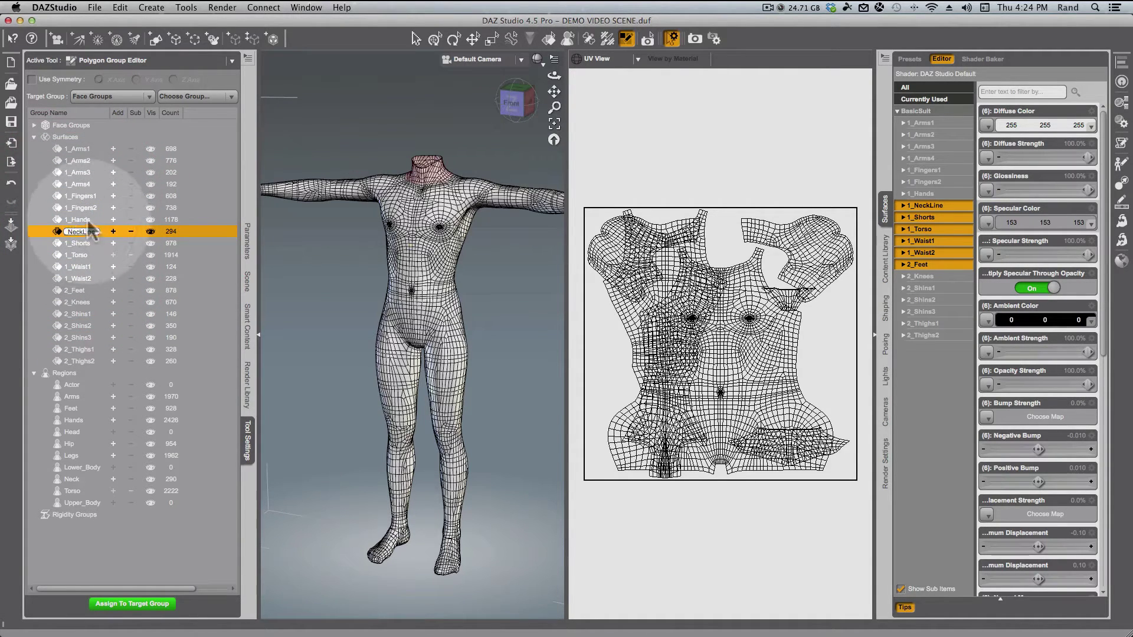
text(3)
key(Return)
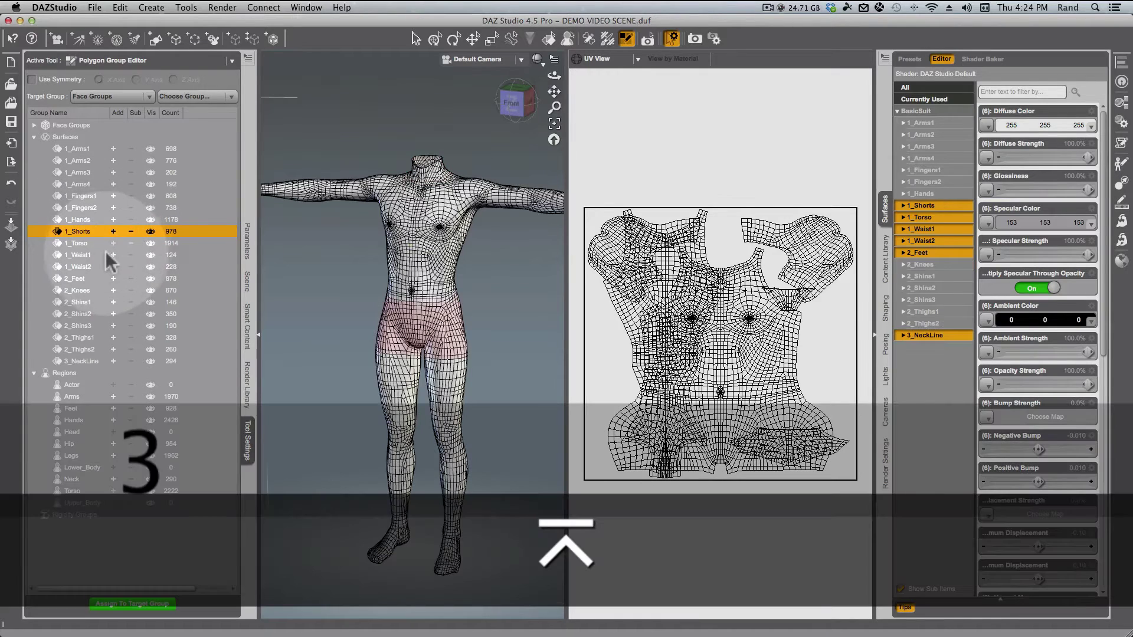
click(66, 230)
click(66, 230)
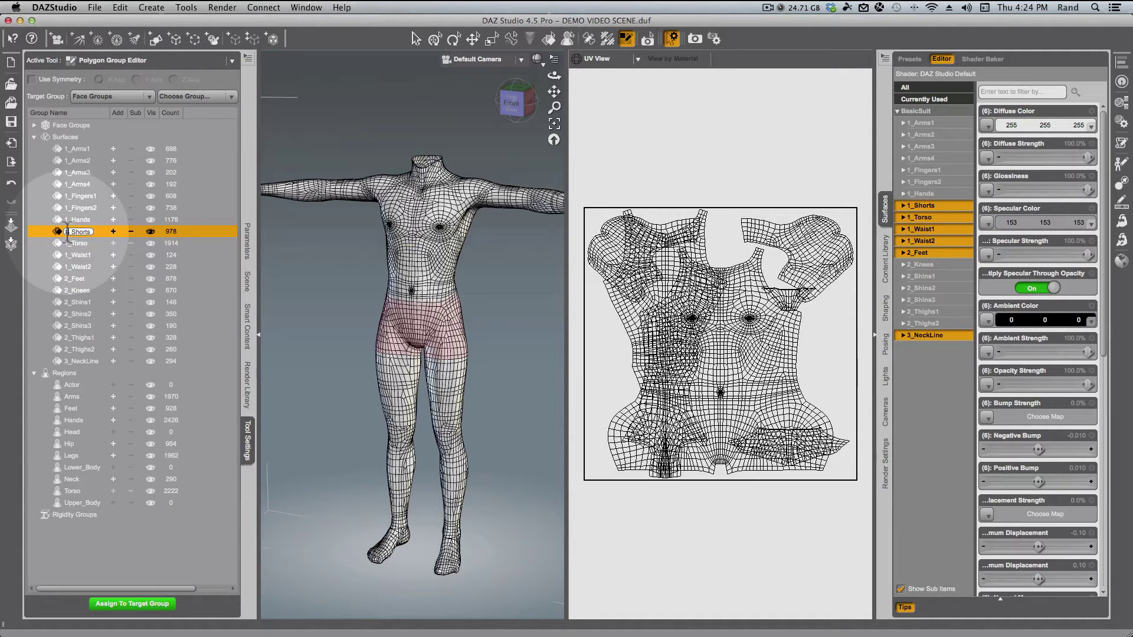
text(3)
key(Return)
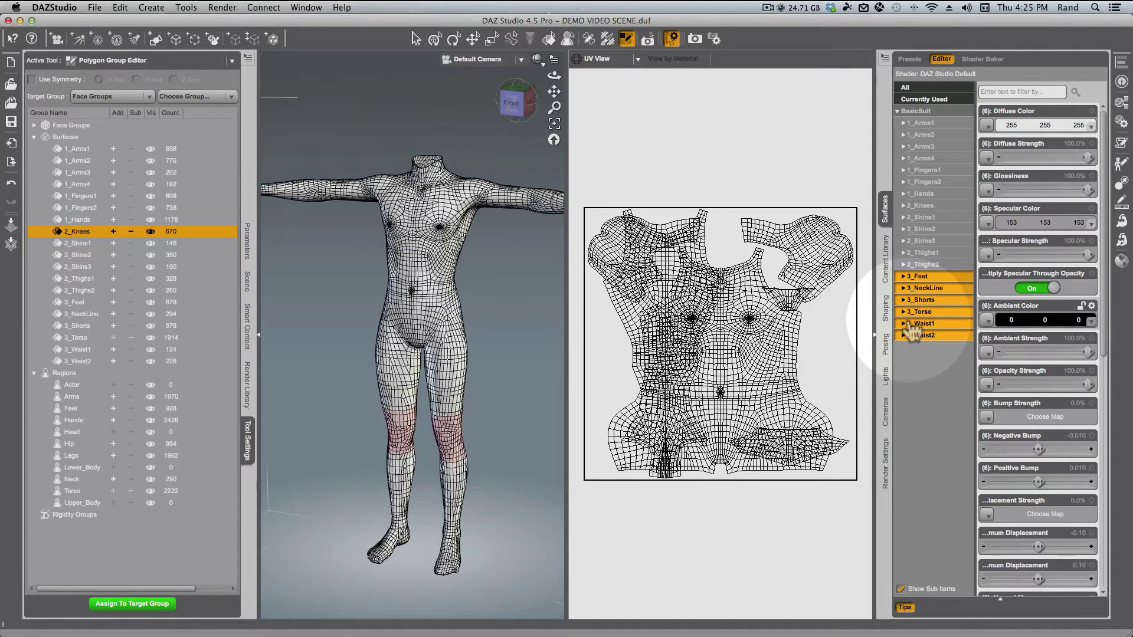
- View the UV layouts of 3_Feet, 3_NeckLine, 3_Shorts, 3_Torso, 3_Waist1 and 3_Waist2 one at a time
click(930, 277)
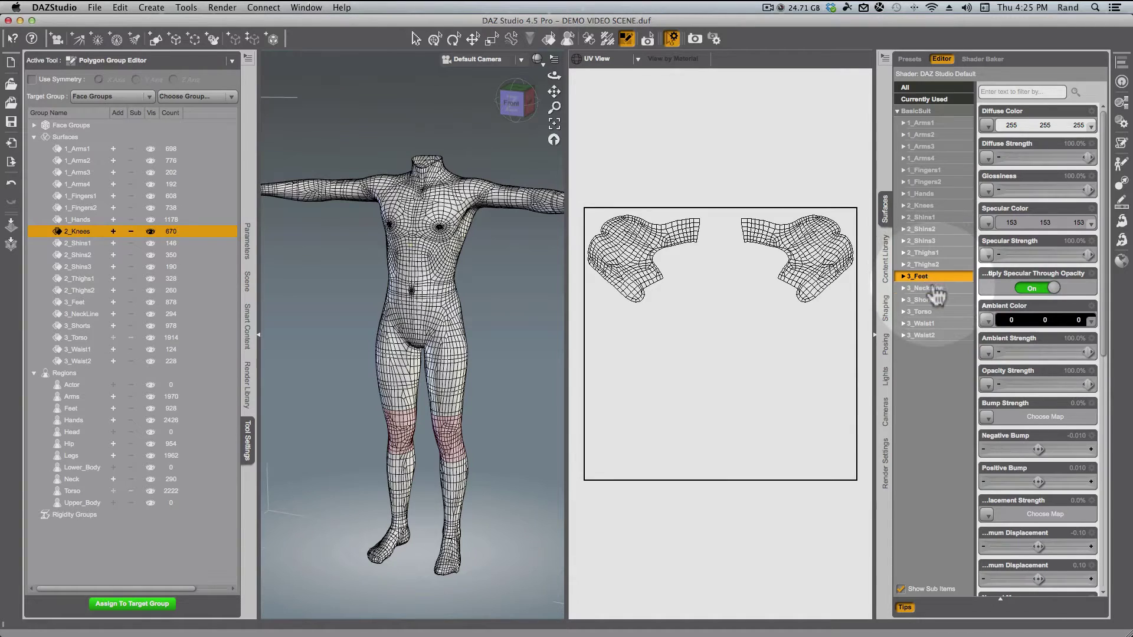
click(932, 288)
click(930, 300)
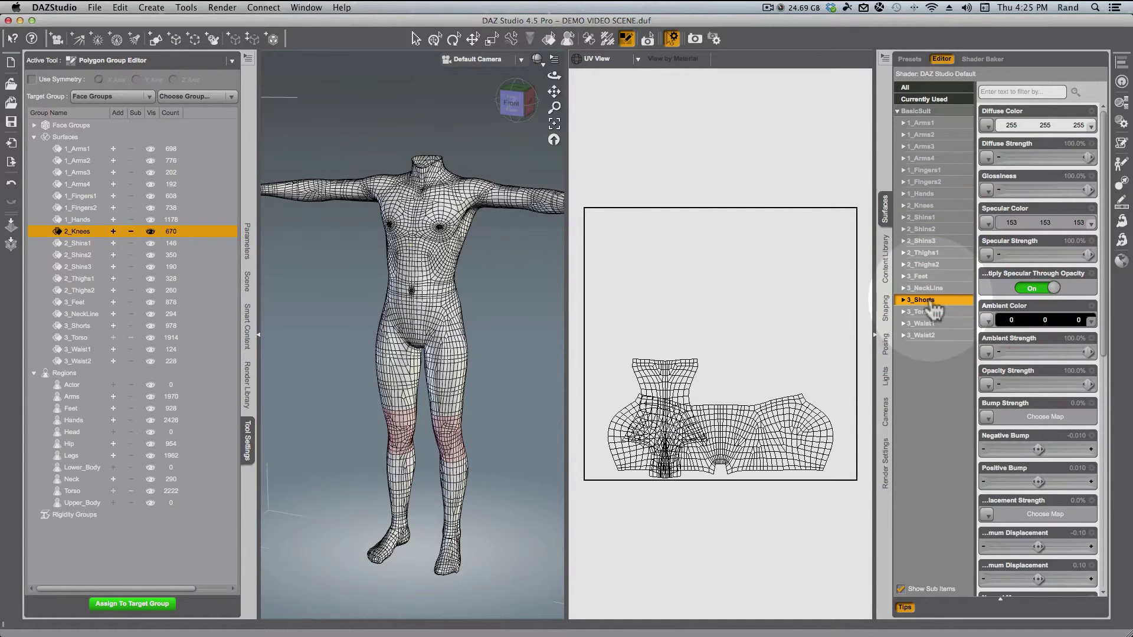
click(930, 311)
click(930, 323)
click(930, 335)
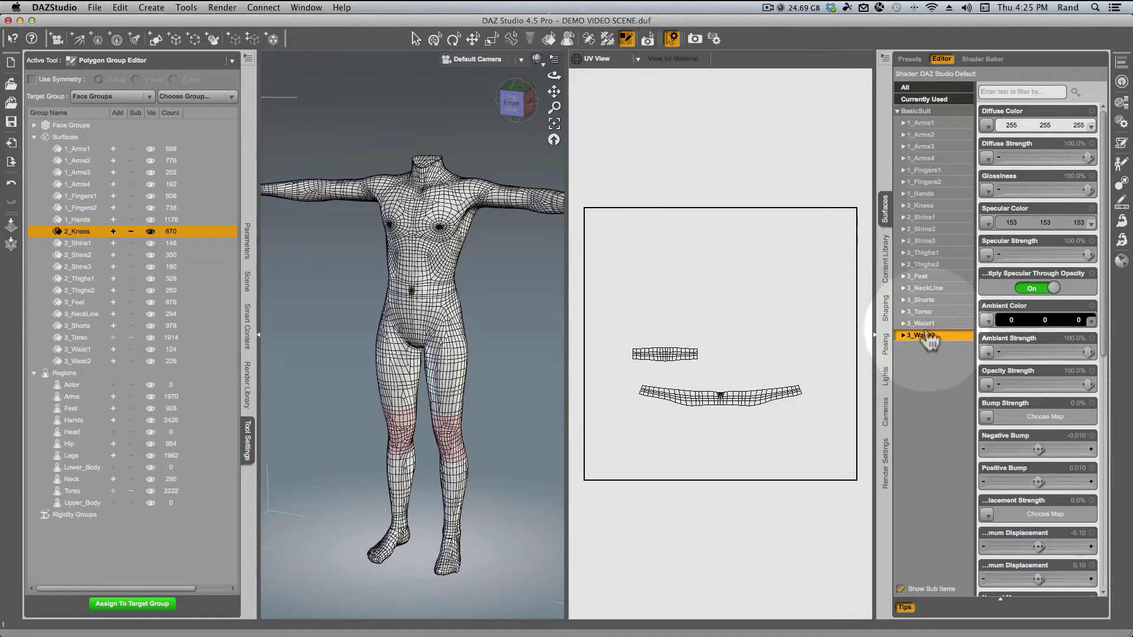
- Compare the two waist surfaces' UVs separately and together with 3_Torso and 3_Shorts, then clear the surface selection
click(929, 323)
click(930, 335)
click(931, 325)
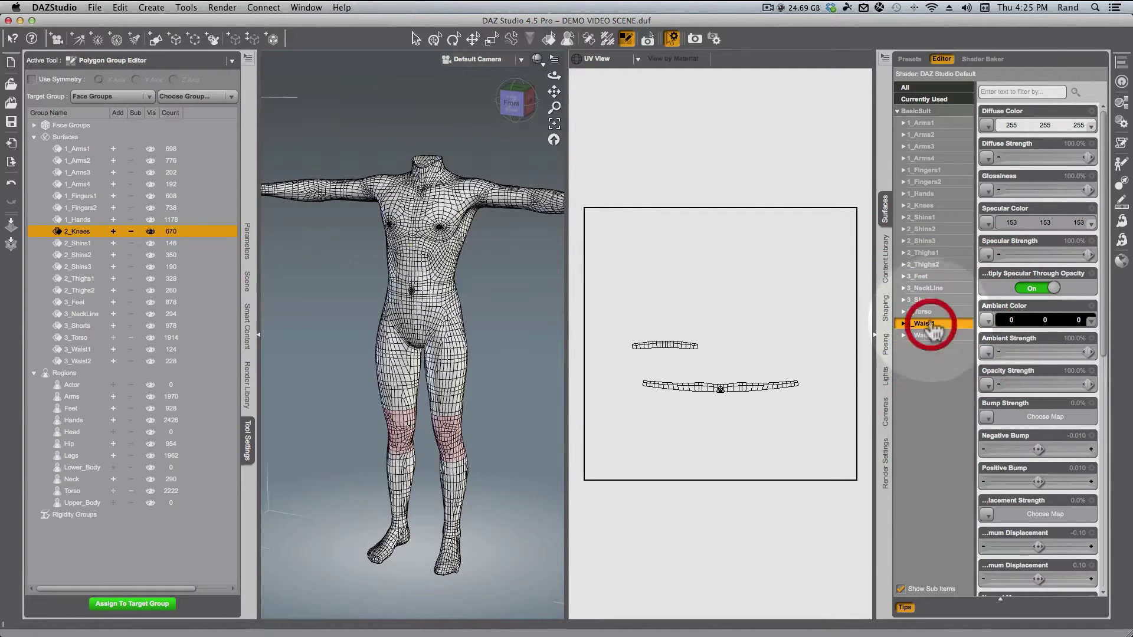
click(931, 311)
click(933, 323)
shift+click(944, 335)
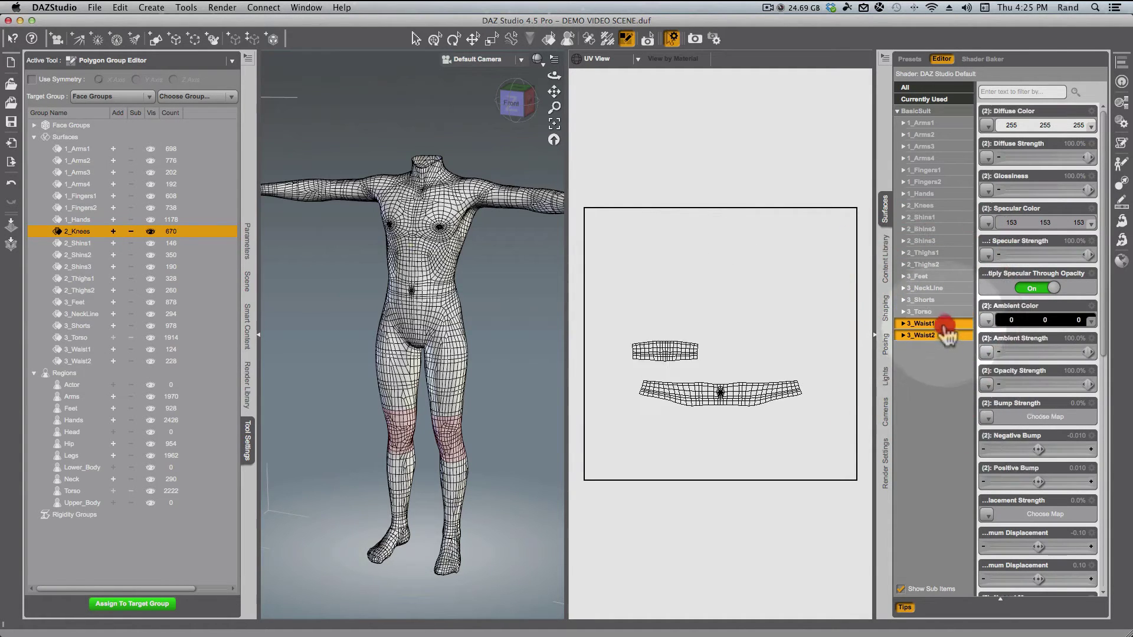
shift+click(943, 312)
shift+click(942, 300)
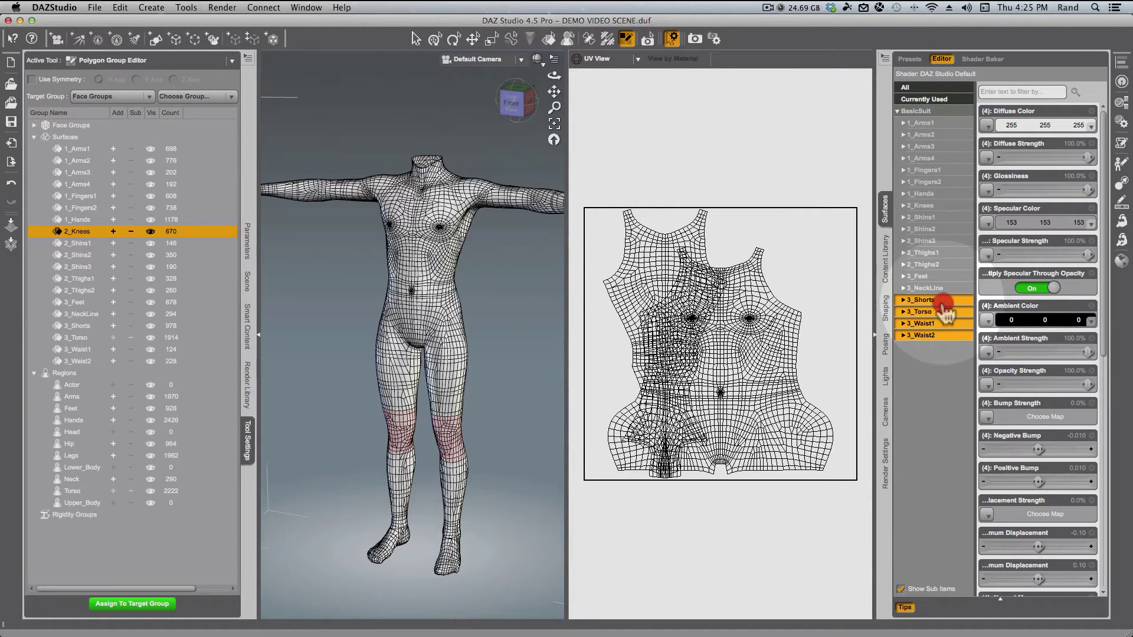
shift+click(943, 311)
click(943, 335)
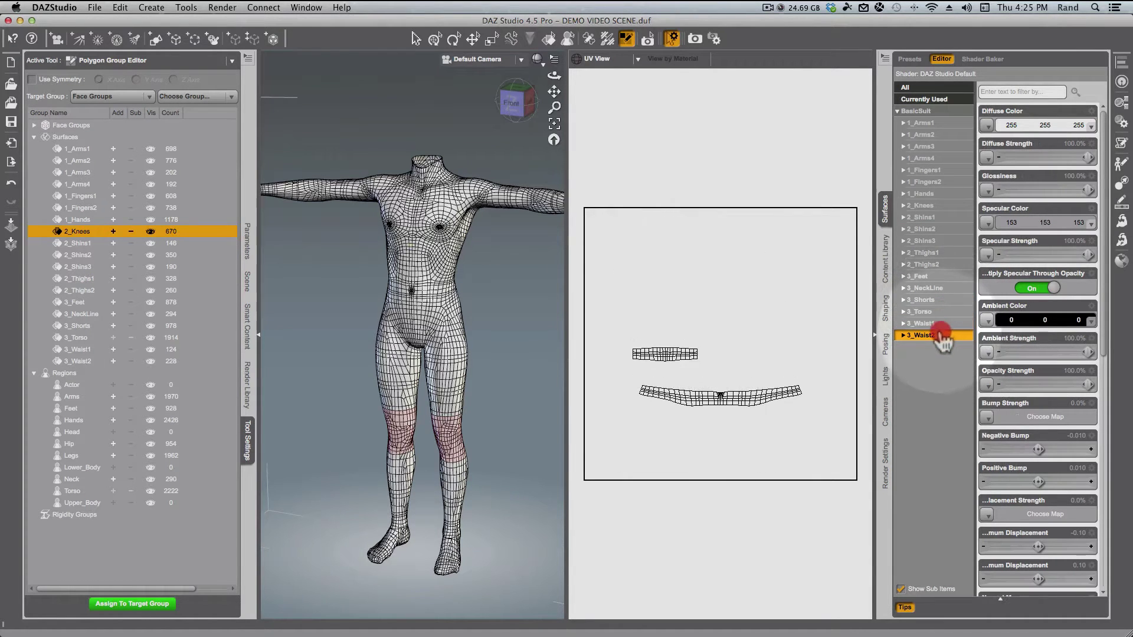
click(939, 352)
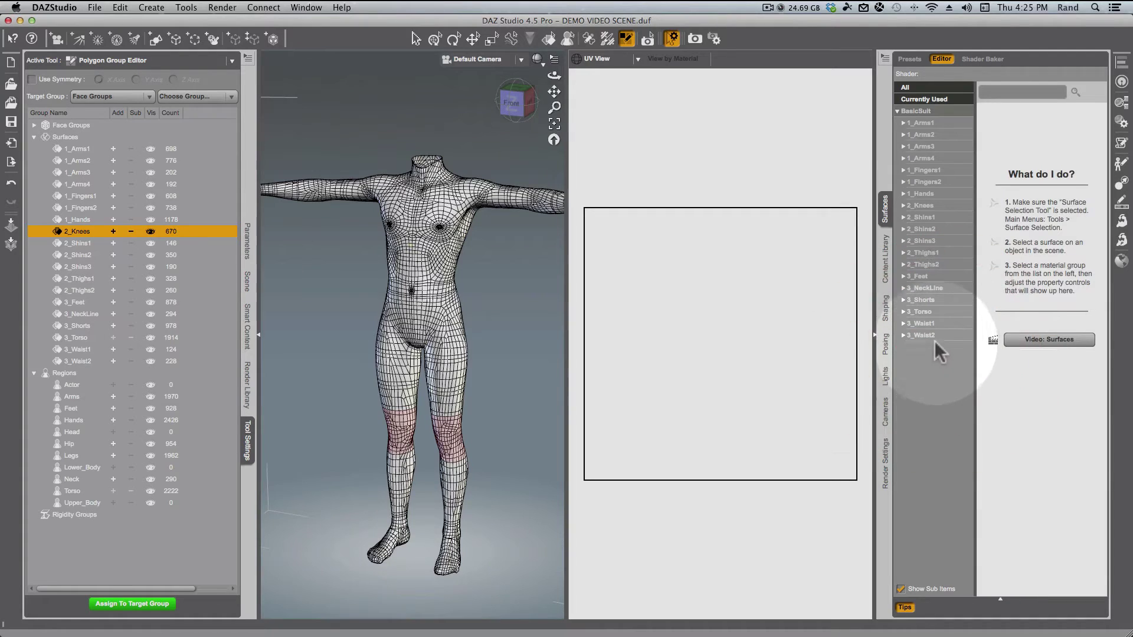
- Set the 3_Torso surface's diffuse color to red (255, 0, 0) and collapse the tool settings
click(932, 312)
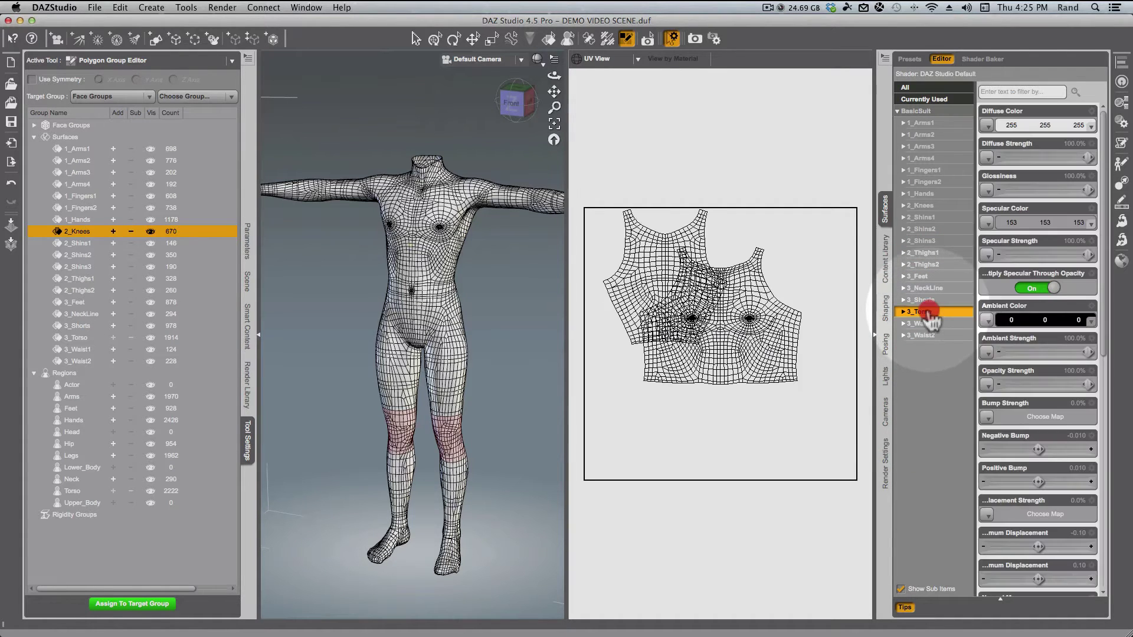
click(249, 438)
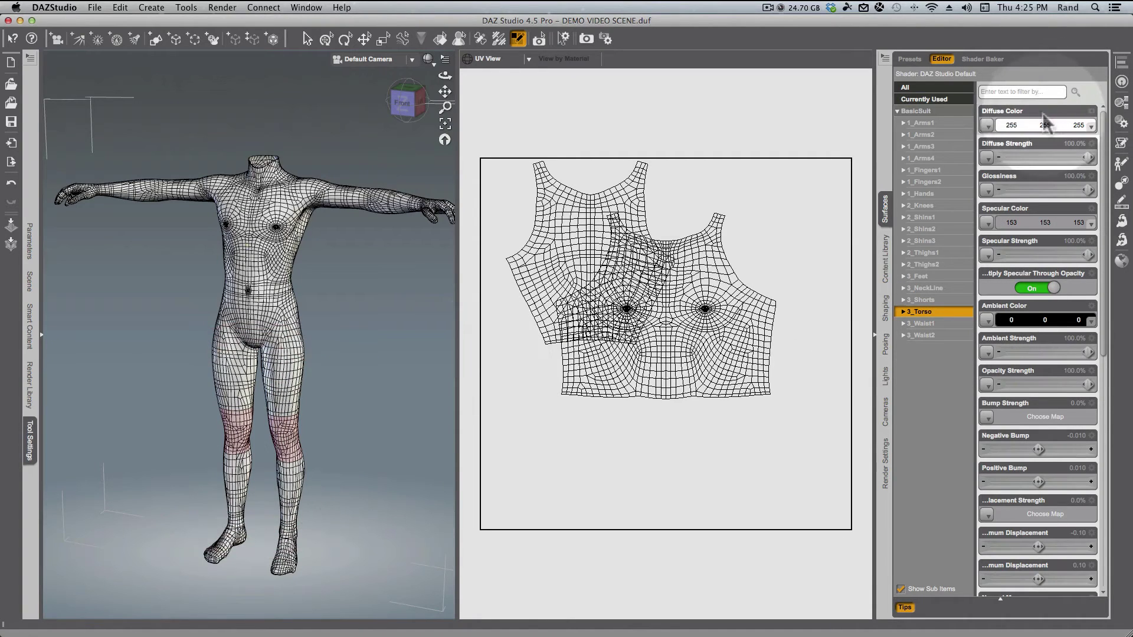
click(1026, 125)
click(424, 265)
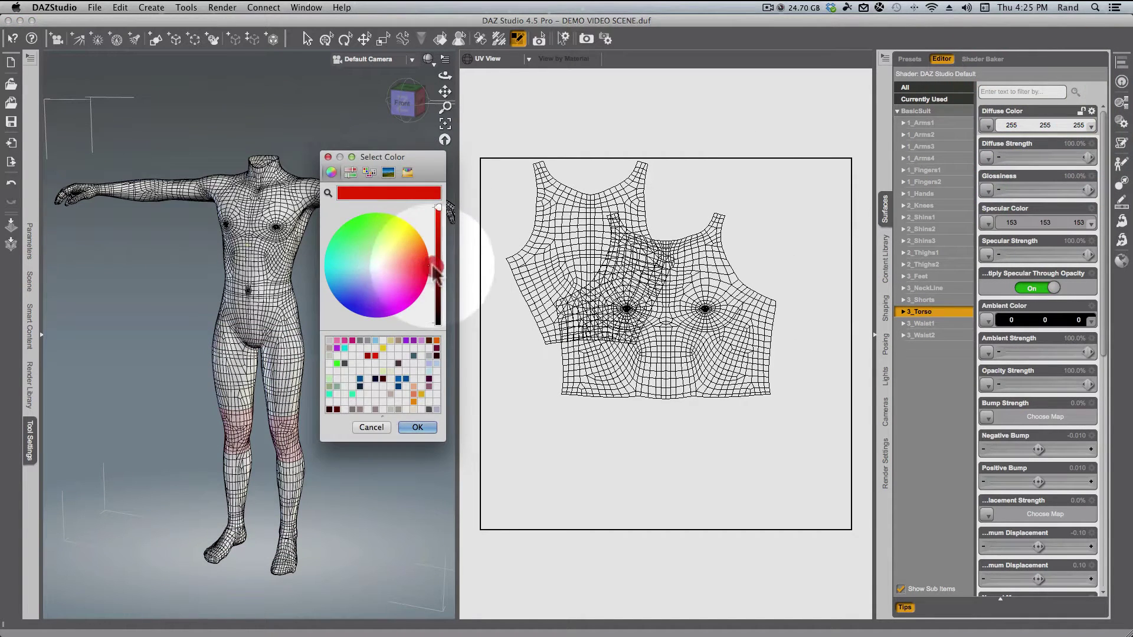
click(417, 427)
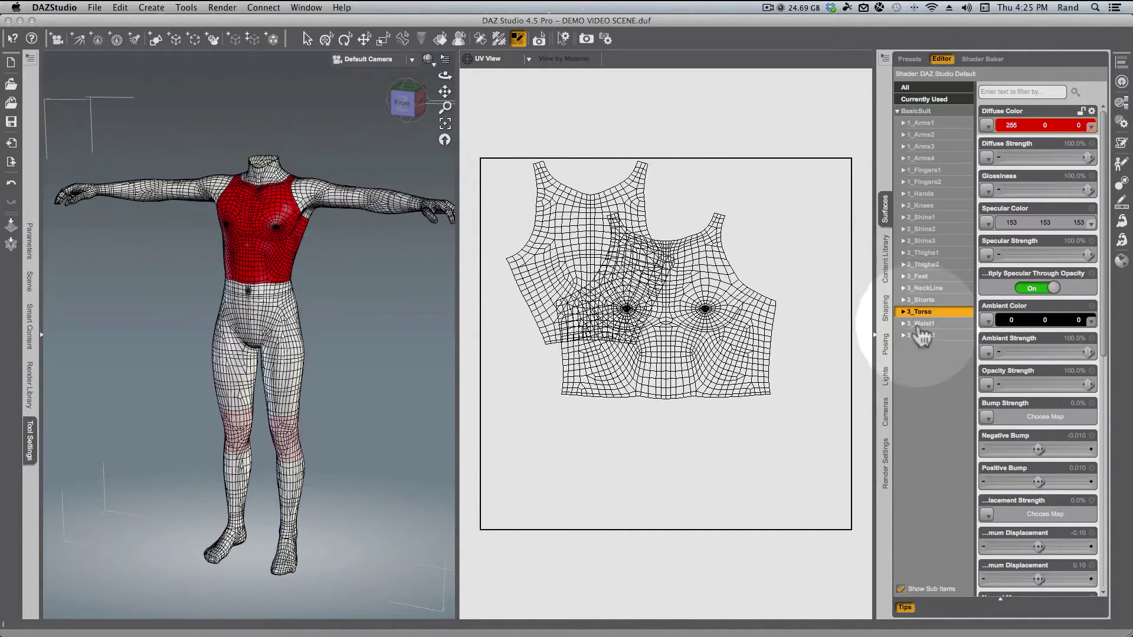
- Set the 3_Waist1 surface's diffuse color to magenta (255, 0, 241)
click(922, 323)
click(1031, 125)
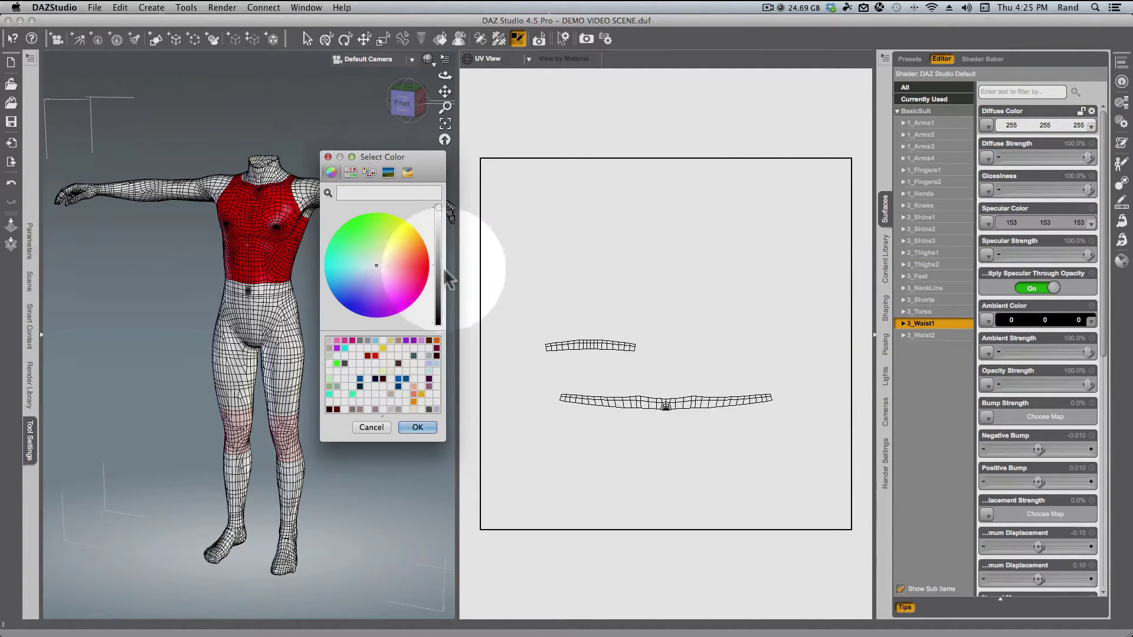
click(405, 309)
click(417, 428)
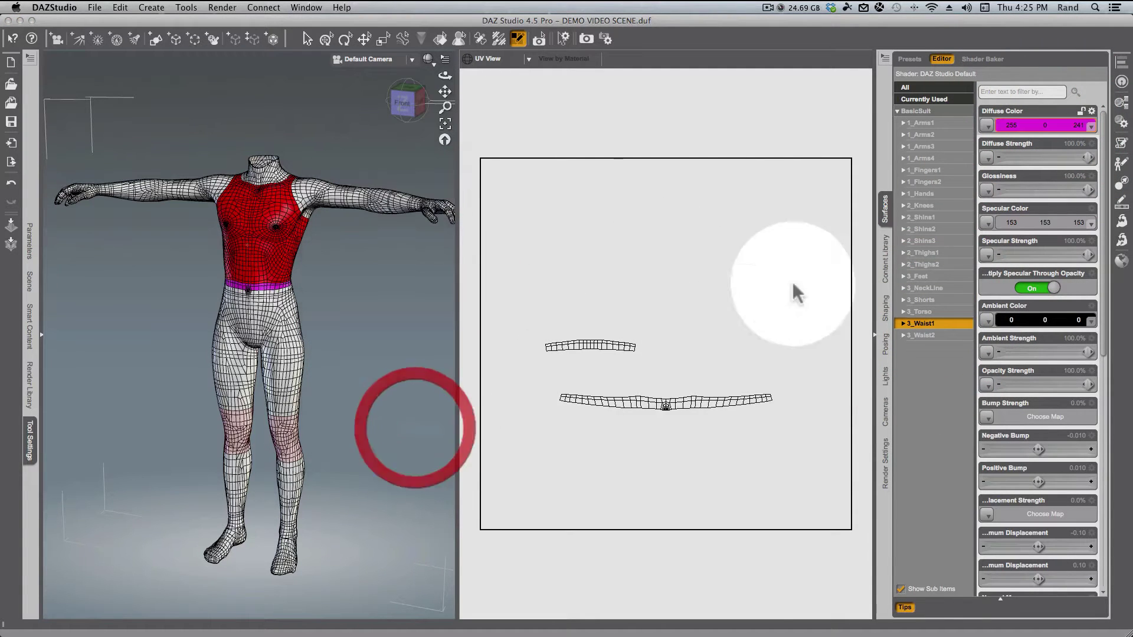
- Set the 3_Waist2 surface's diffuse color to purple (141, 0, 255)
click(944, 335)
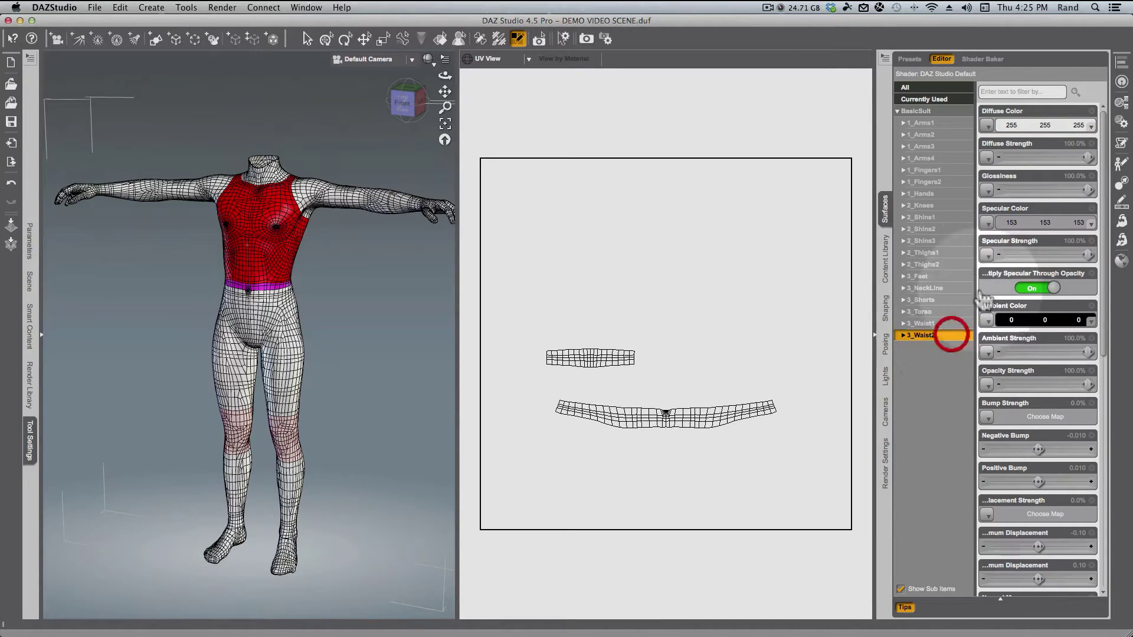
click(1032, 125)
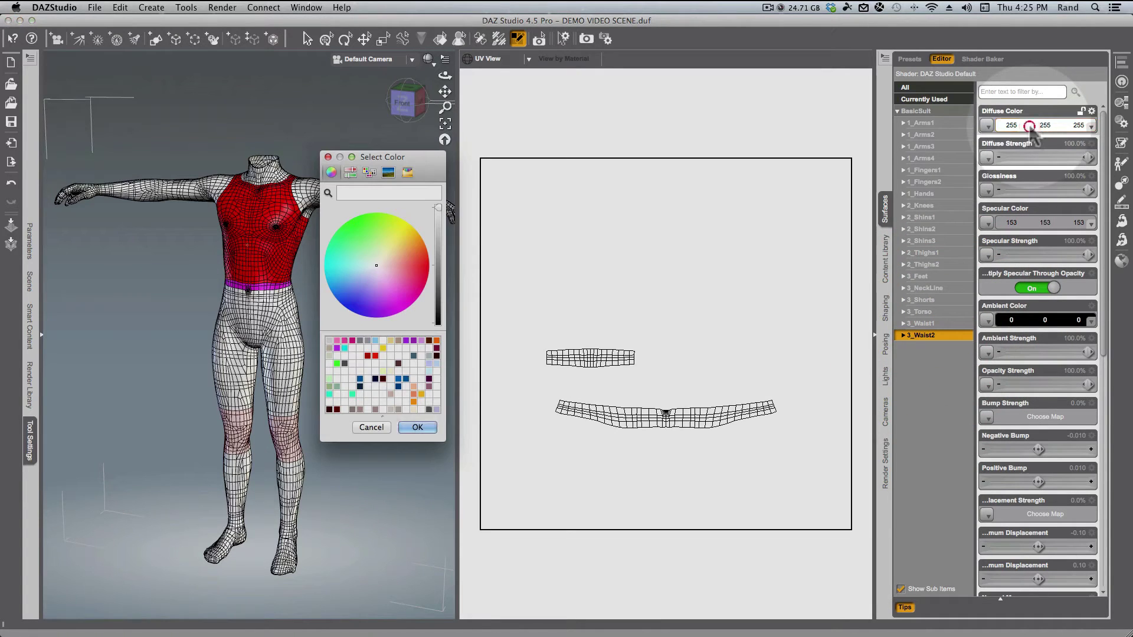
click(380, 315)
click(417, 427)
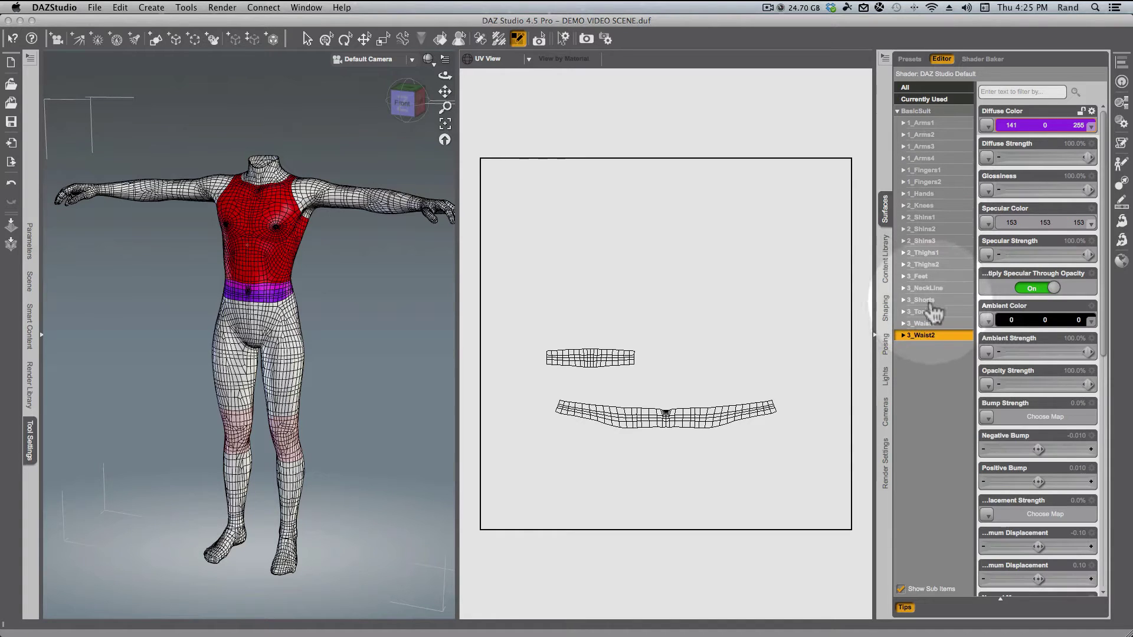
- Set the 3_Shorts surface's diffuse color to blue (7, 0, 255)
click(925, 300)
click(1029, 126)
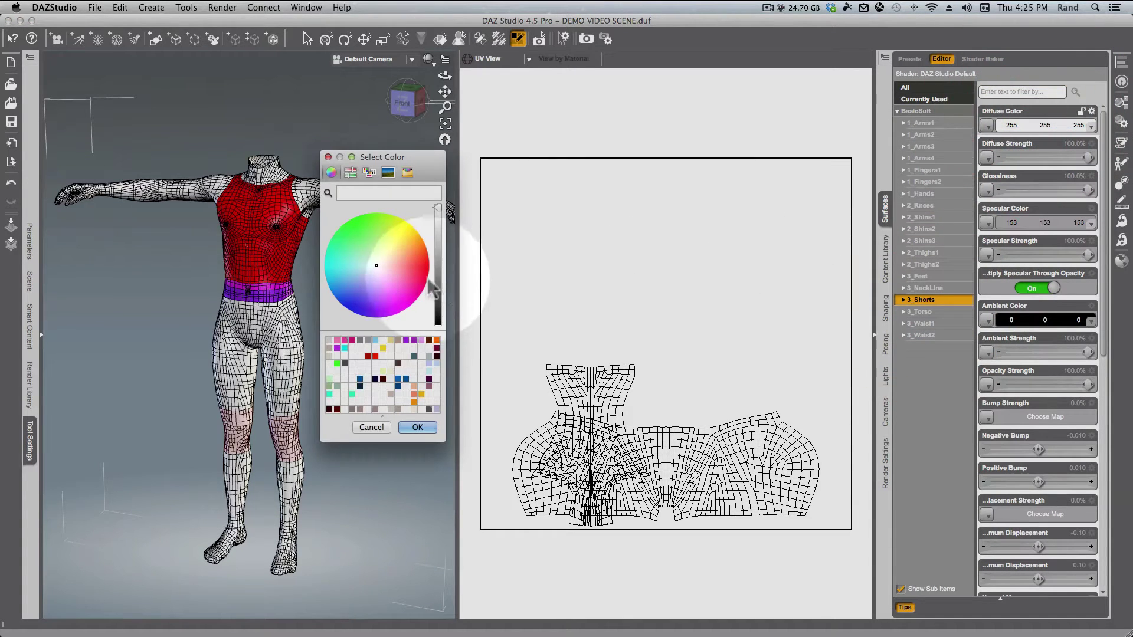
click(352, 310)
click(415, 427)
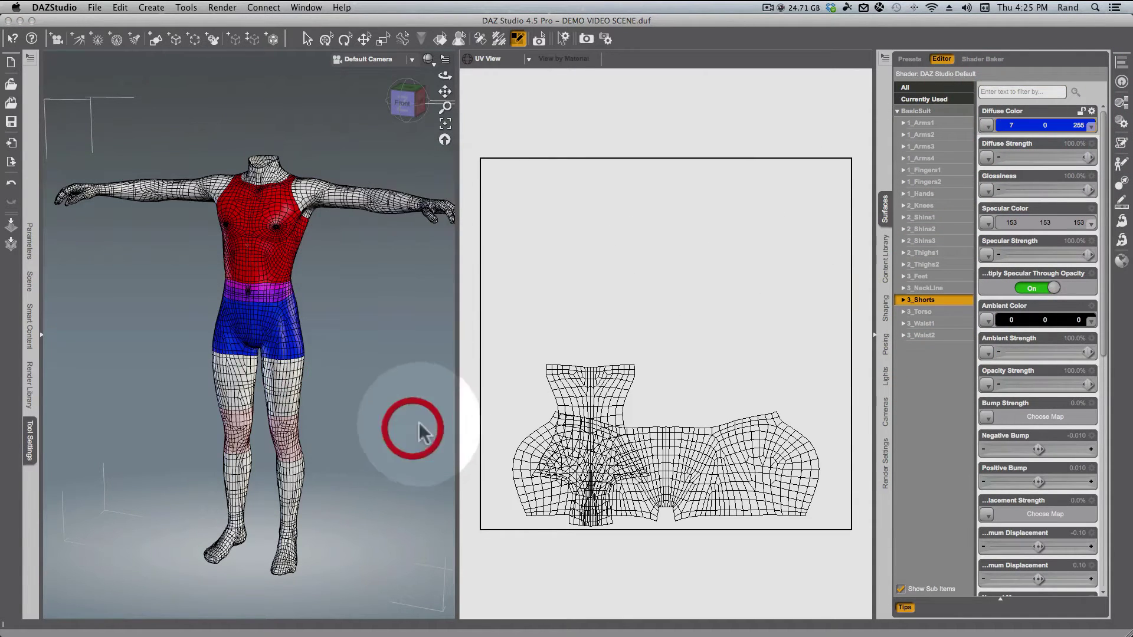
- Select the 3_Torso surface on the figure with the Surface Selection tool and frame it from the figure's side
drag(411, 118, 118, 99)
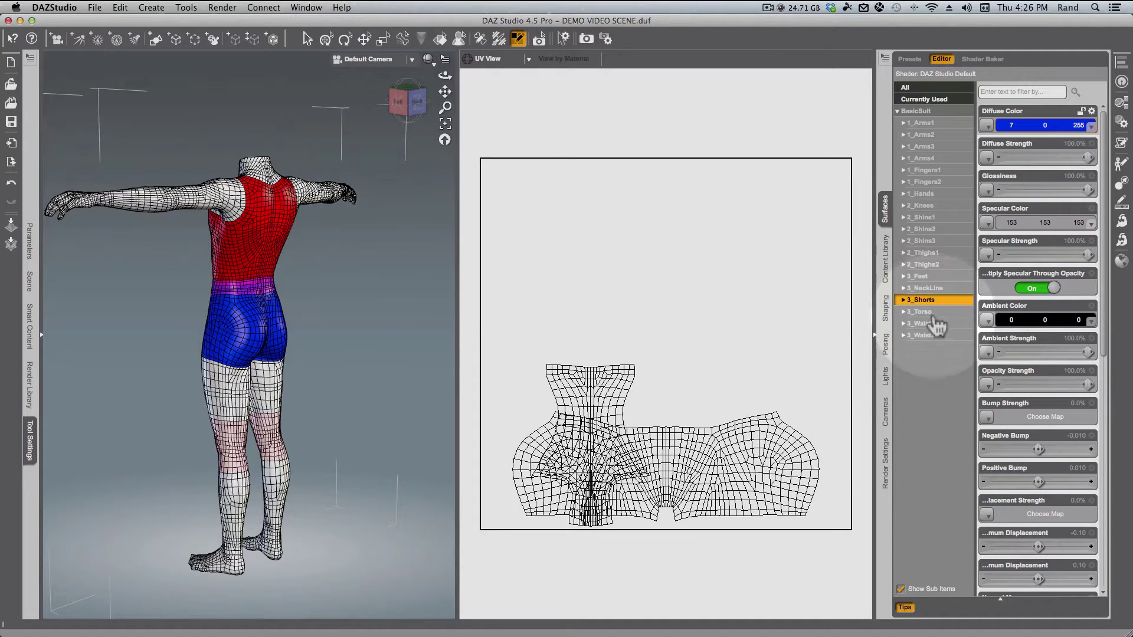
click(931, 312)
click(445, 125)
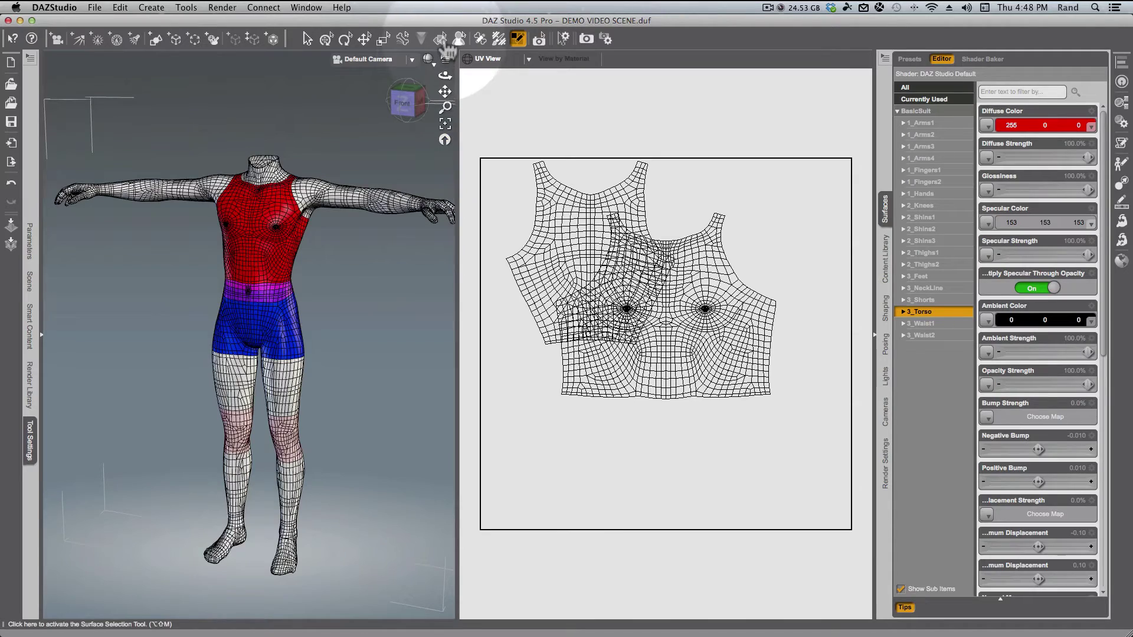
click(441, 39)
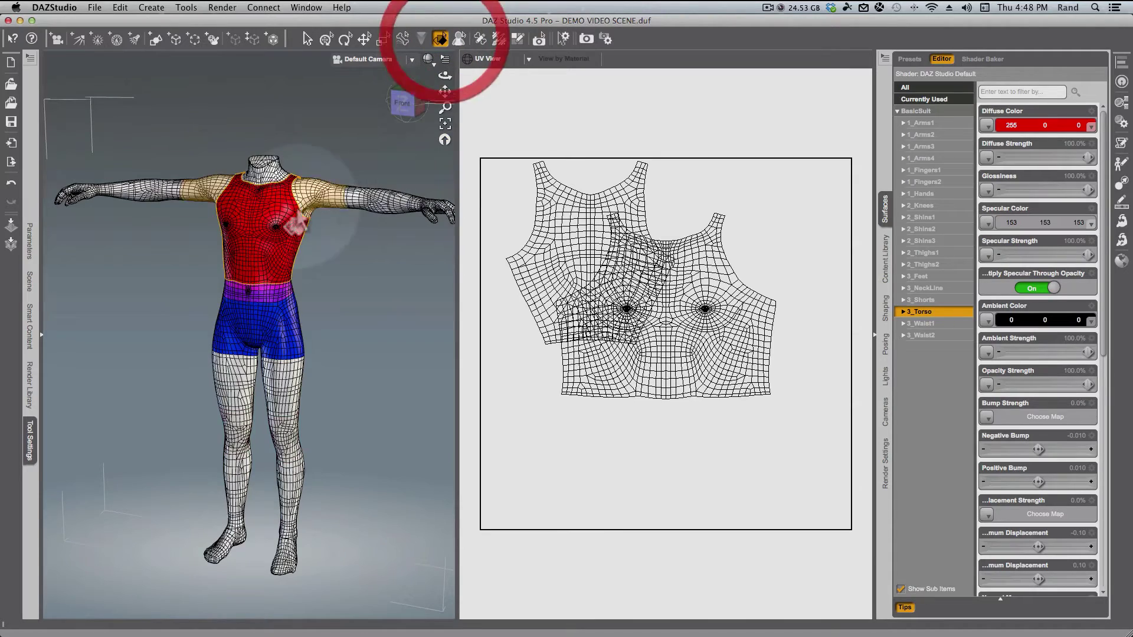
click(254, 203)
click(445, 123)
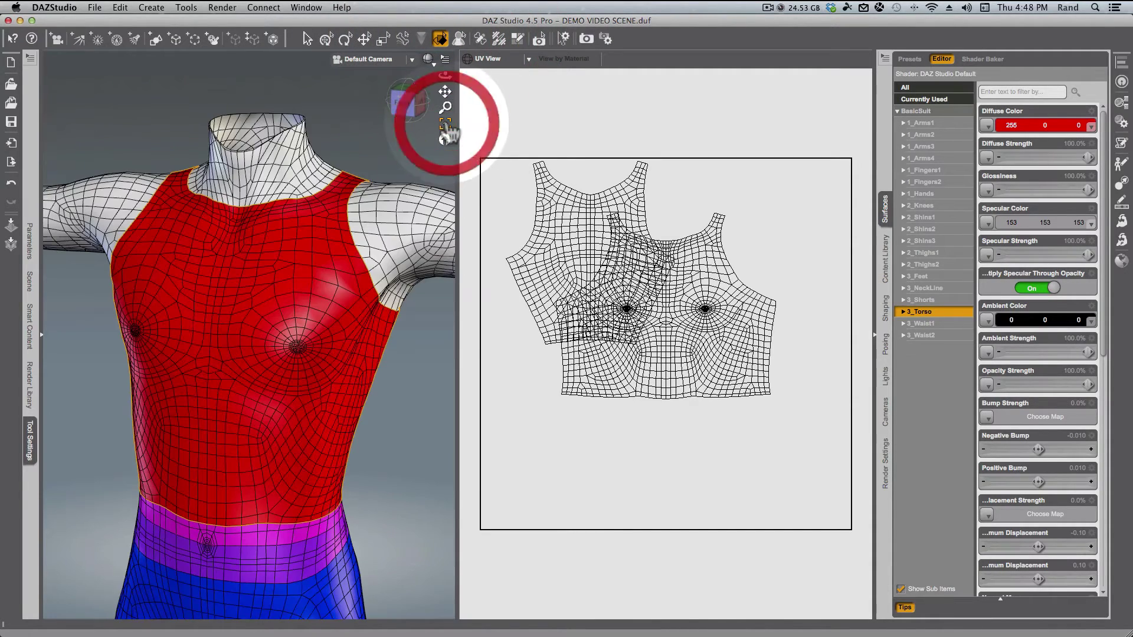
click(419, 103)
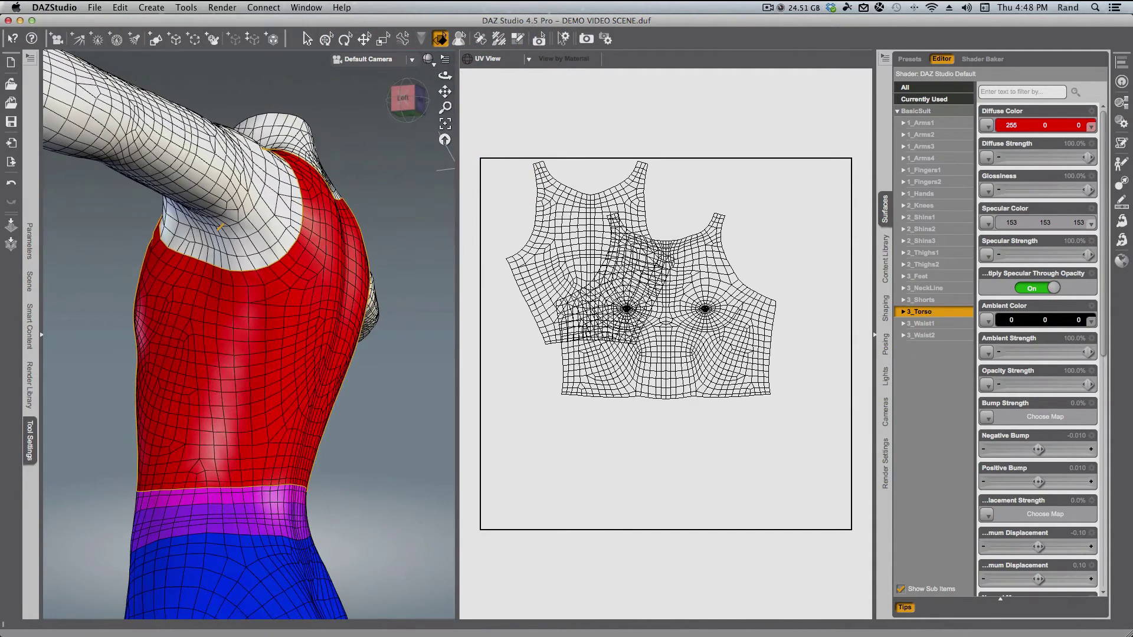
- Activate the Polygon Group Editor, enable its X-axis symmetry, and collapse the surface and tool settings to enlarge the views
click(518, 39)
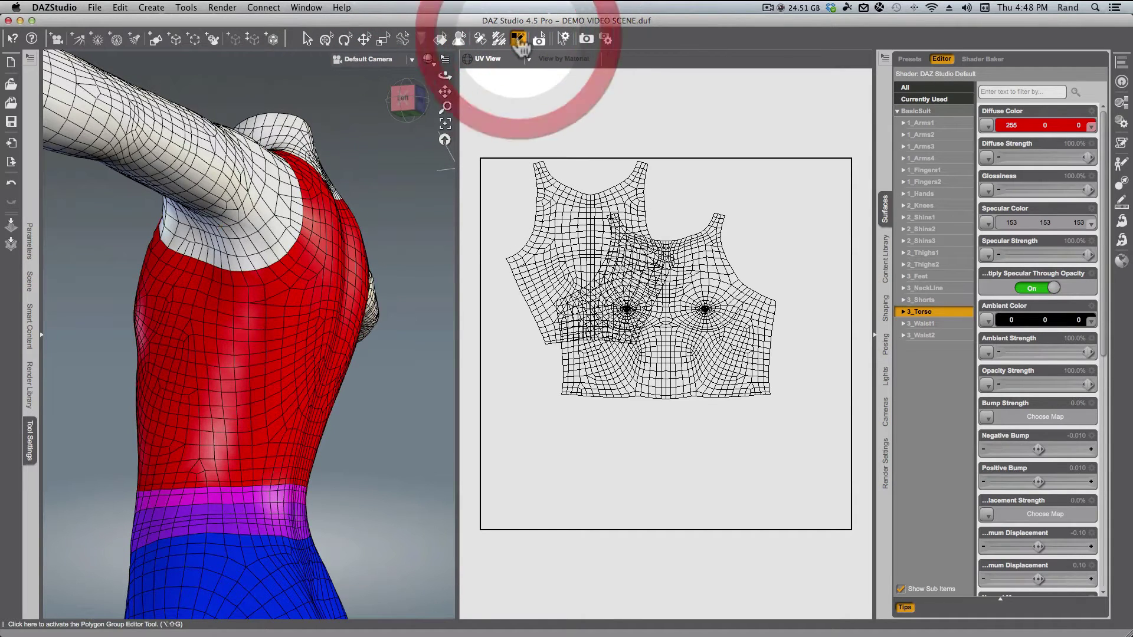
click(885, 210)
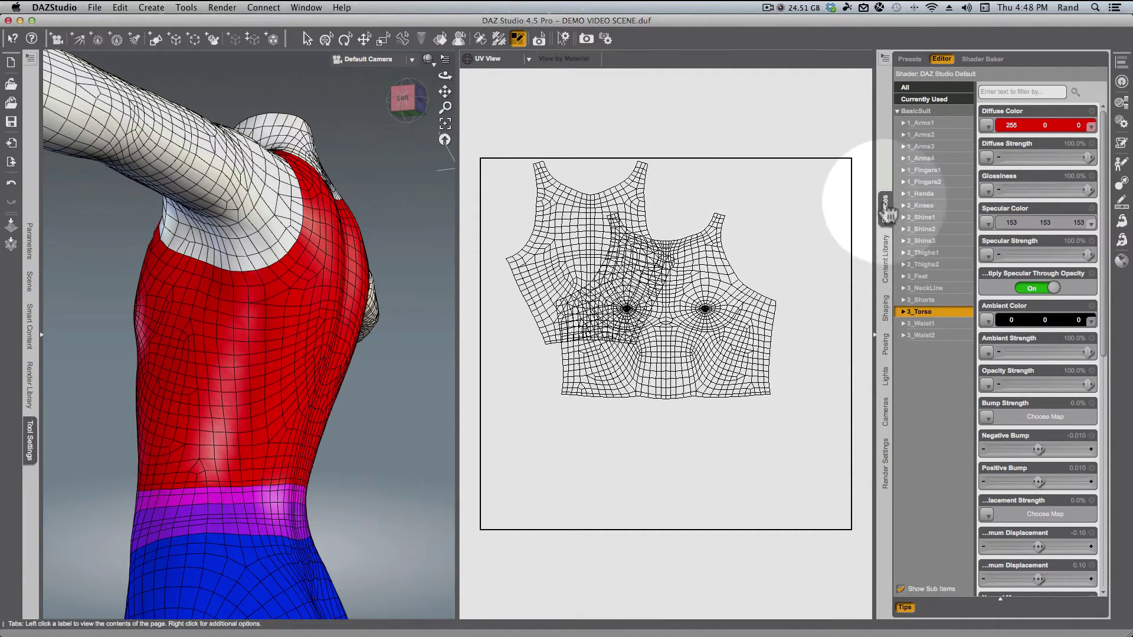
click(731, 412)
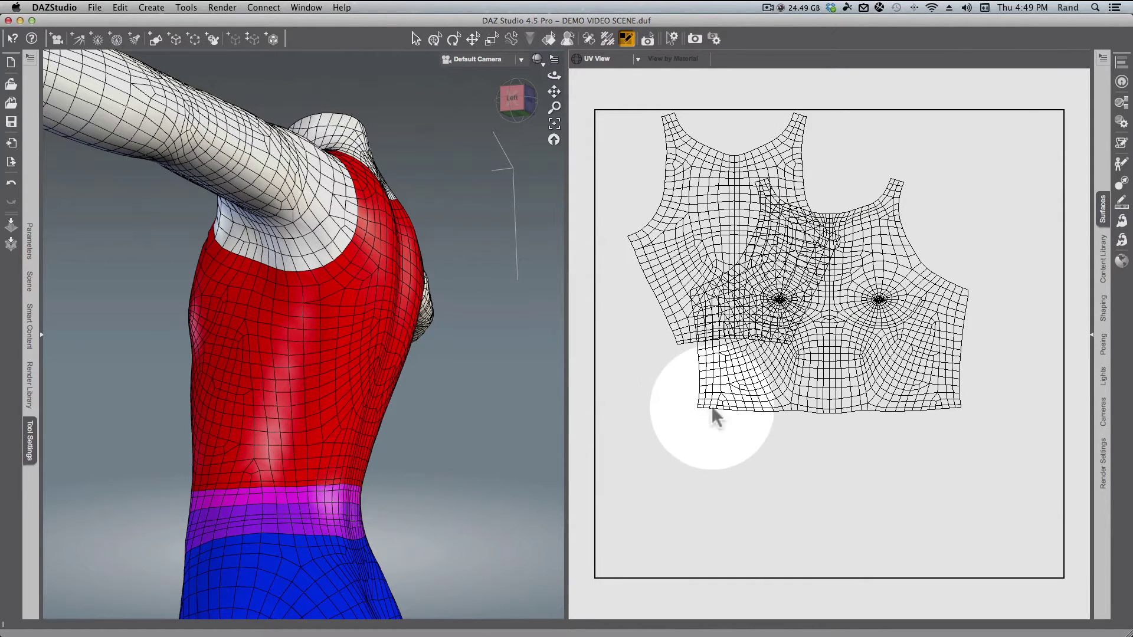
click(31, 442)
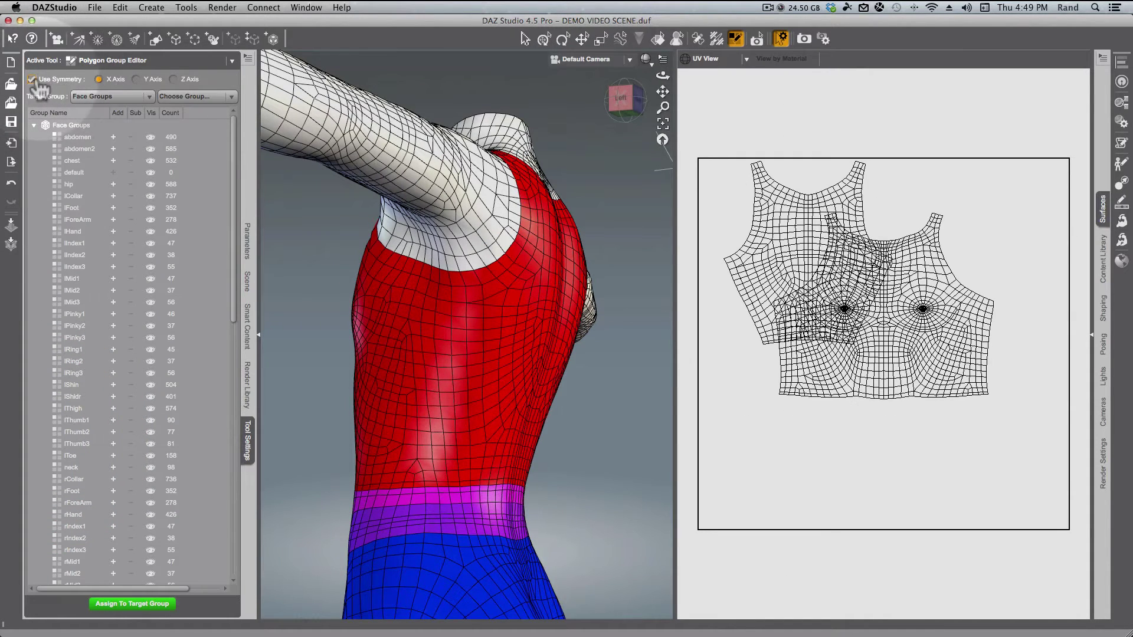
click(247, 441)
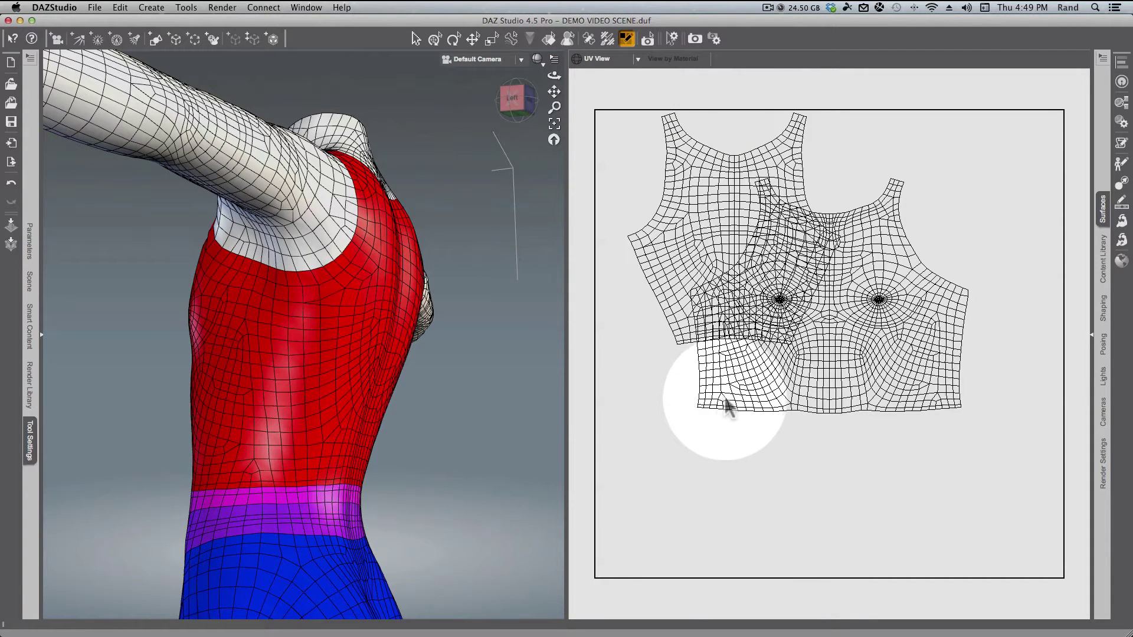
- Set the polygon selection mode to Drag Selection
right_click(305, 491)
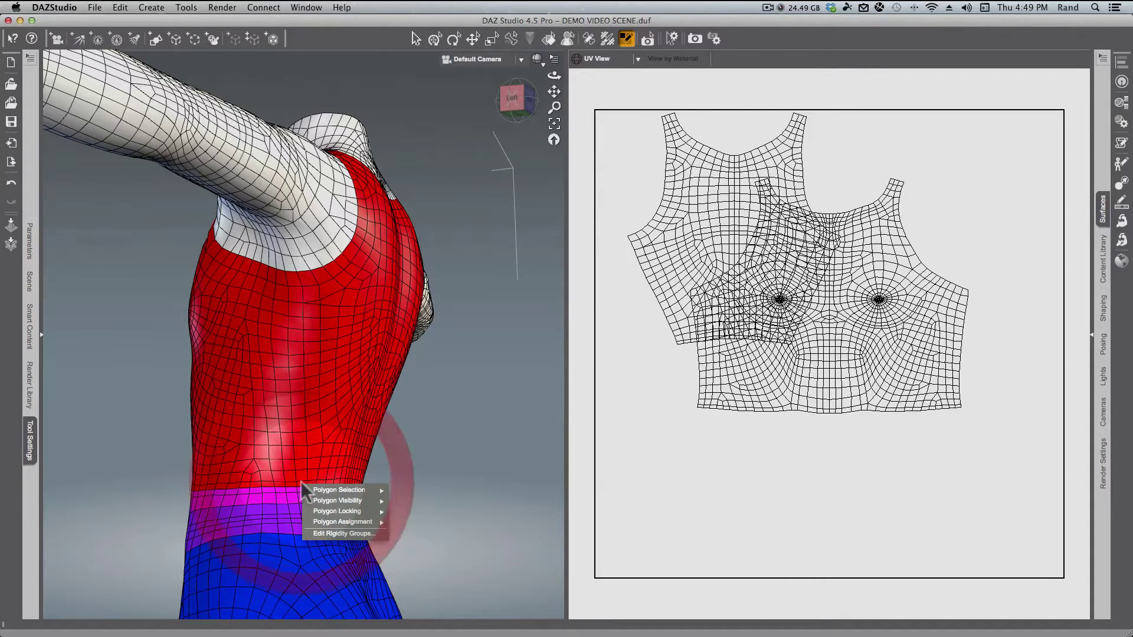
mouse_move(334, 492)
mouse_move(449, 492)
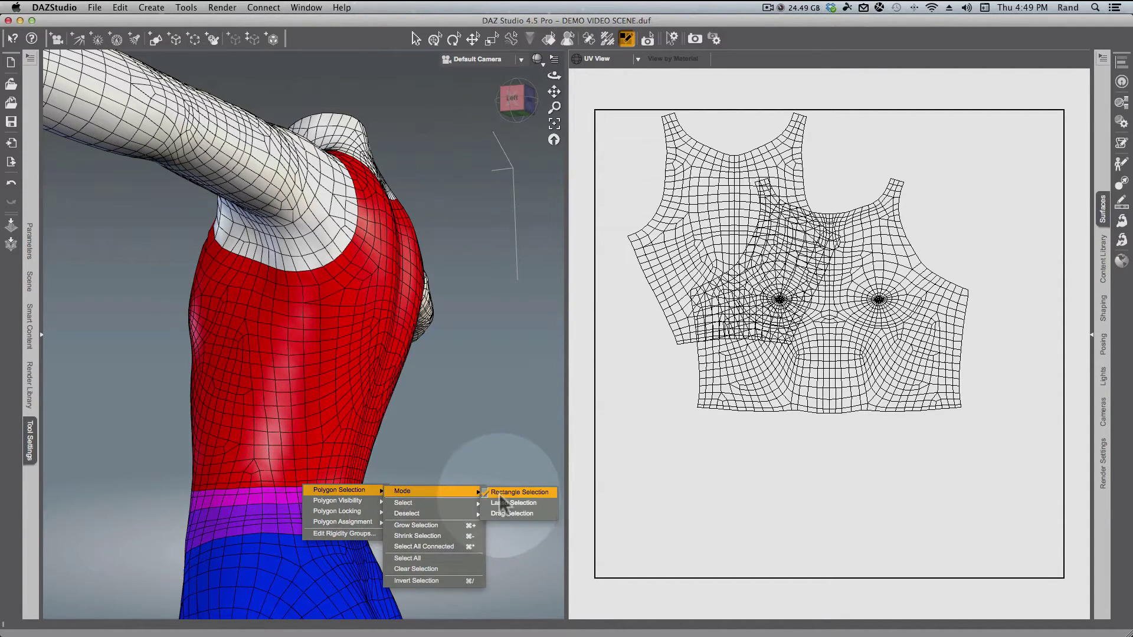
click(501, 515)
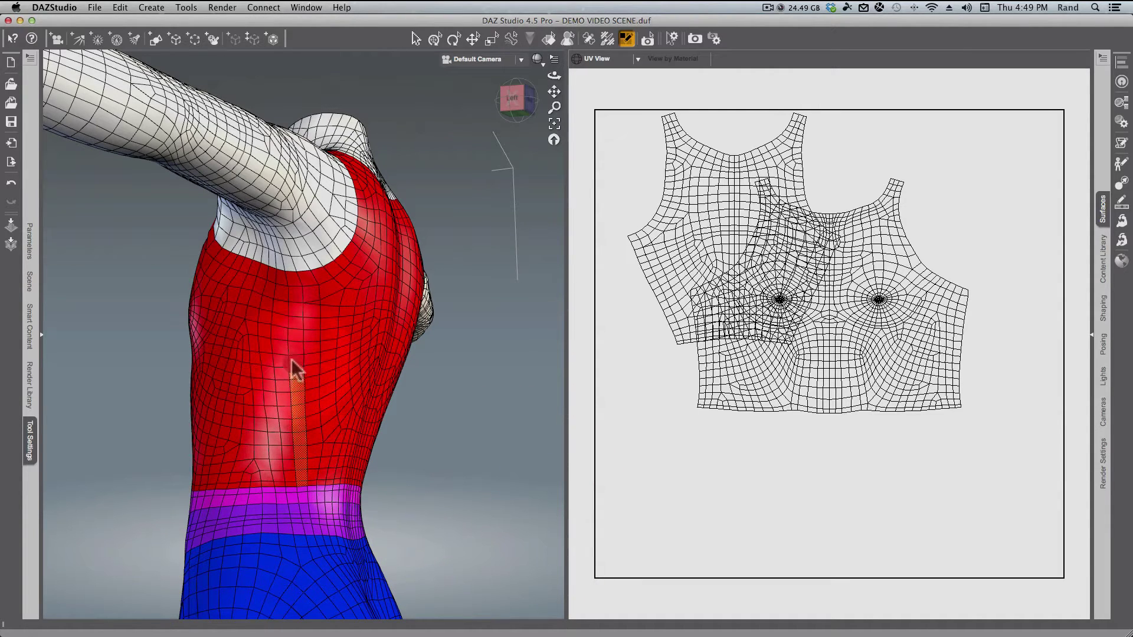
- Select a vertical strip of polygons along the torso's side, from the waist edge up to the armpit
click(301, 275)
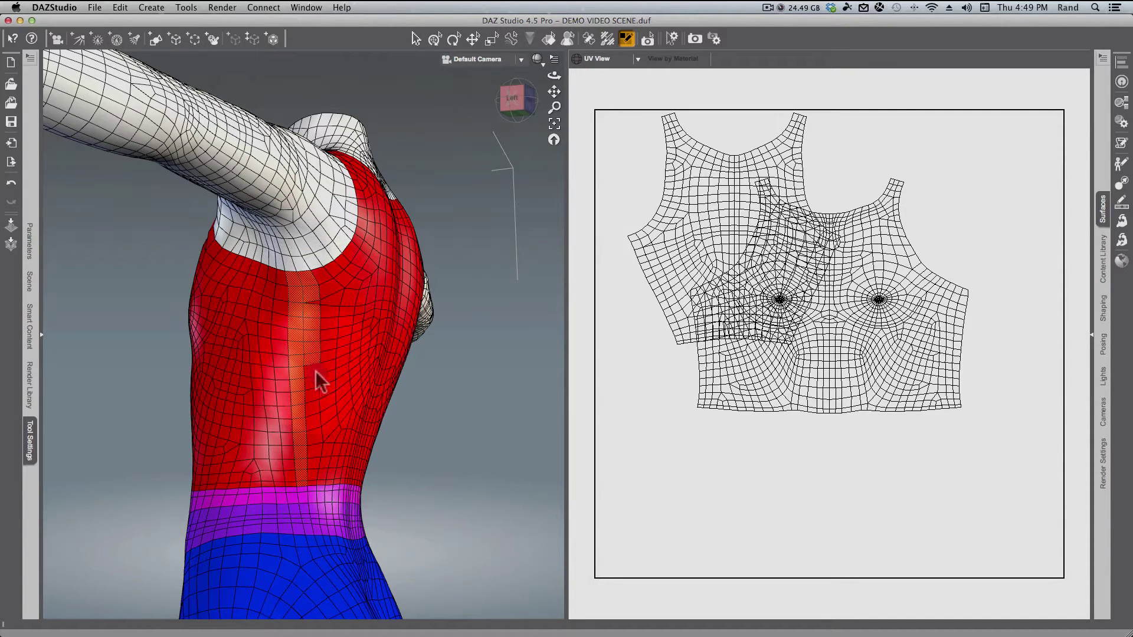
click(310, 480)
click(316, 301)
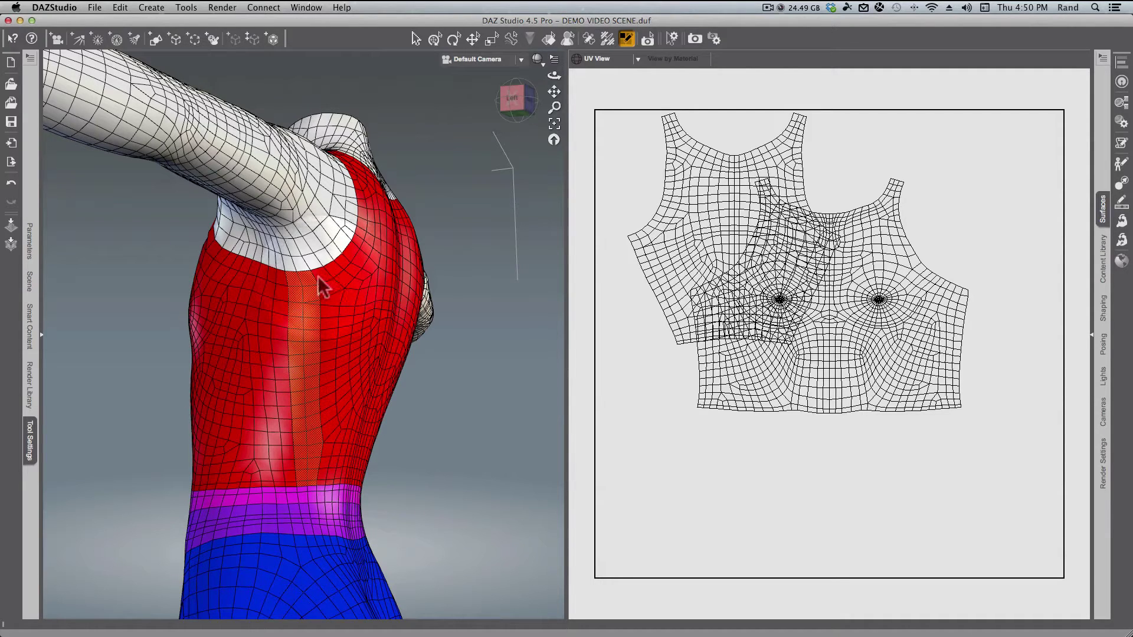
key(alt)
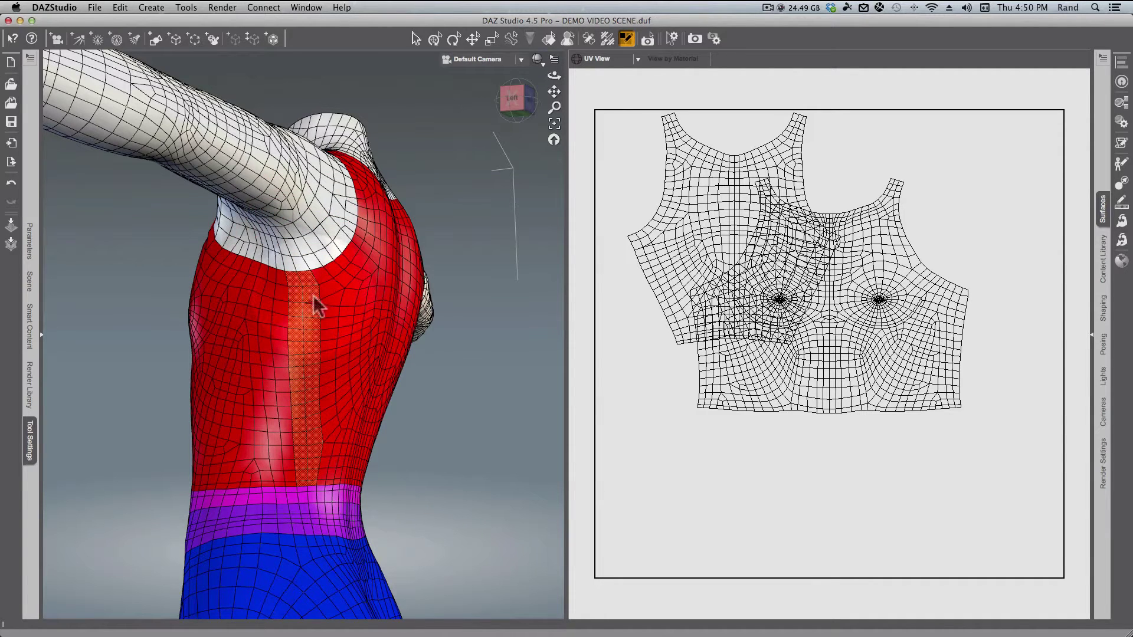
- Assign the Cmd+Alt+LeftMB shortcut to the Orbit view control in the interface customization, accepting the modifier conflict
click(317, 306)
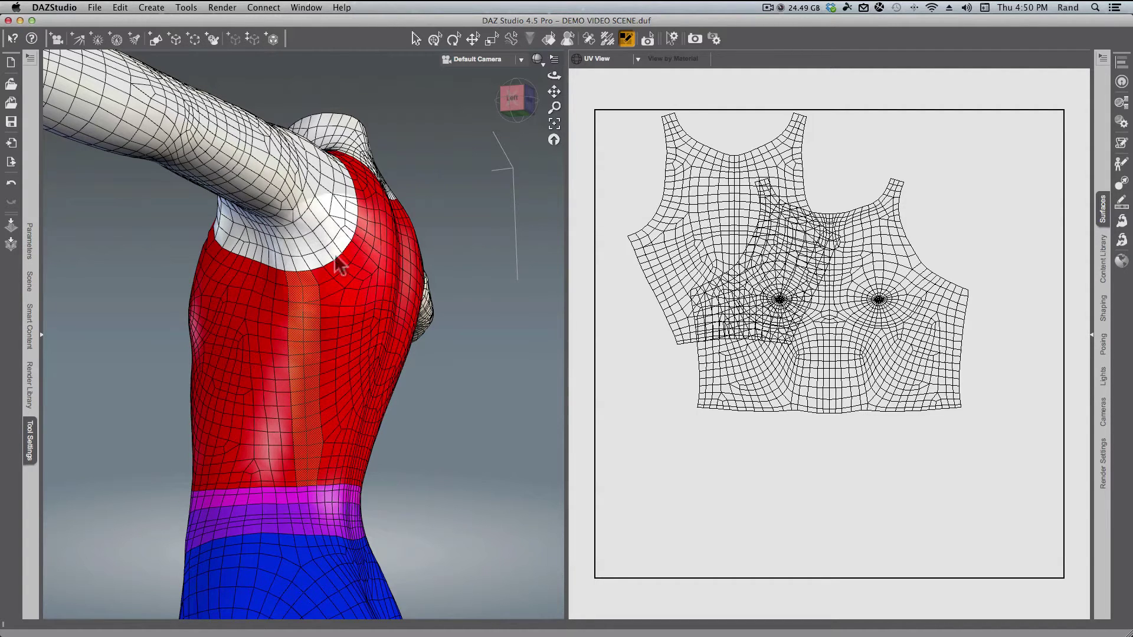
click(306, 8)
click(318, 45)
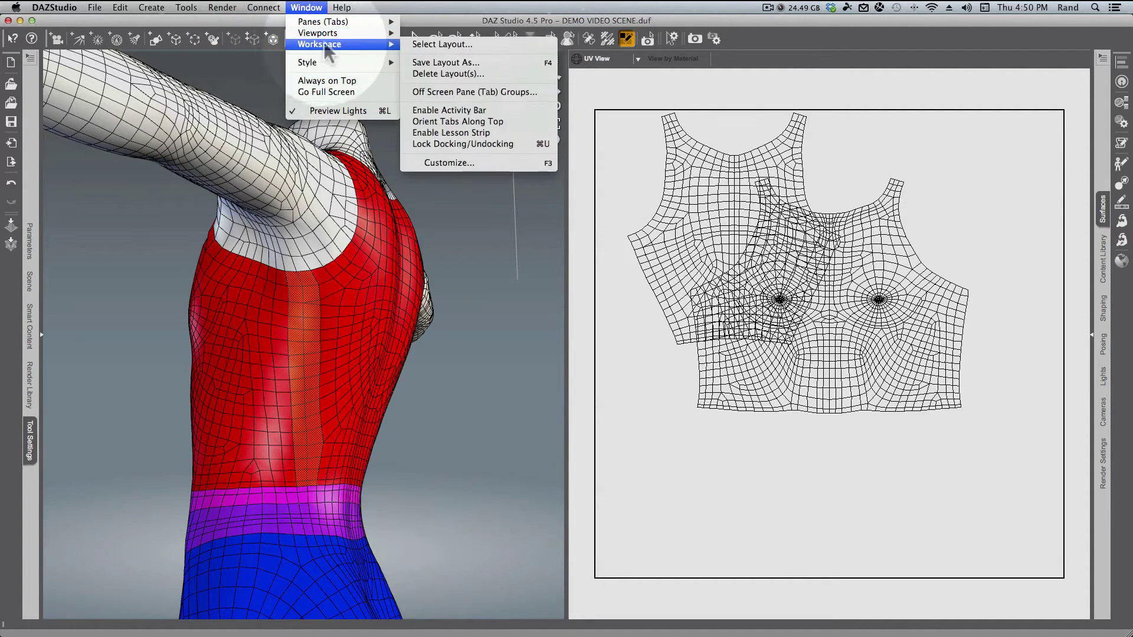
click(558, 168)
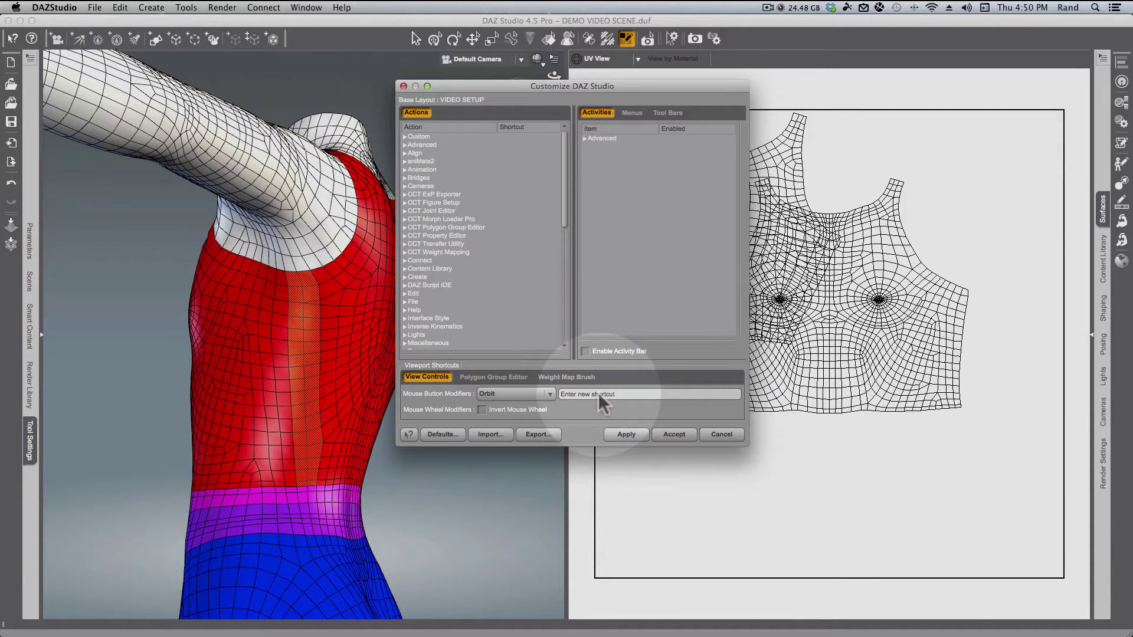
key(super+alt)
alt+super+click(600, 396)
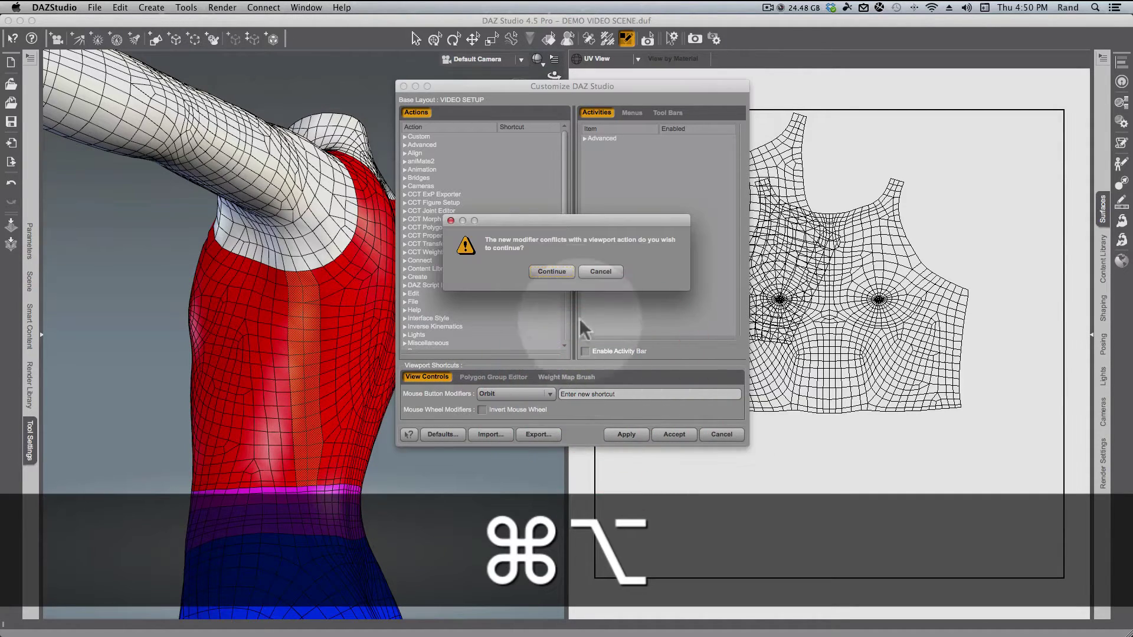
super+click(560, 279)
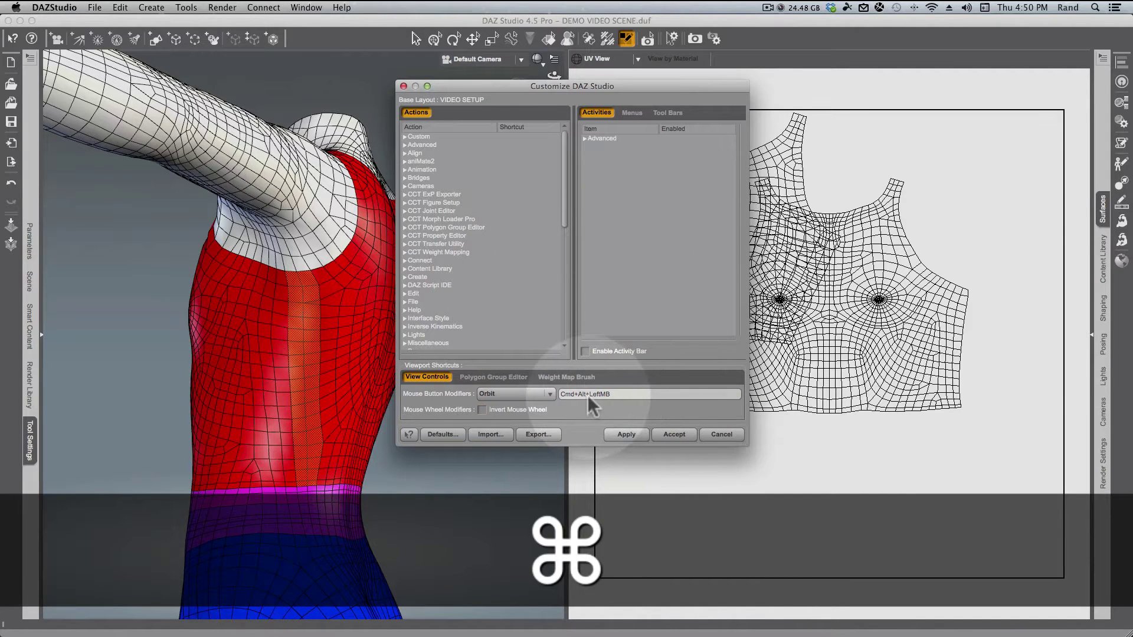
- Assign the Alt modifier to the Polygon Group Editor's Remove from Selection action and accept the customization
click(495, 377)
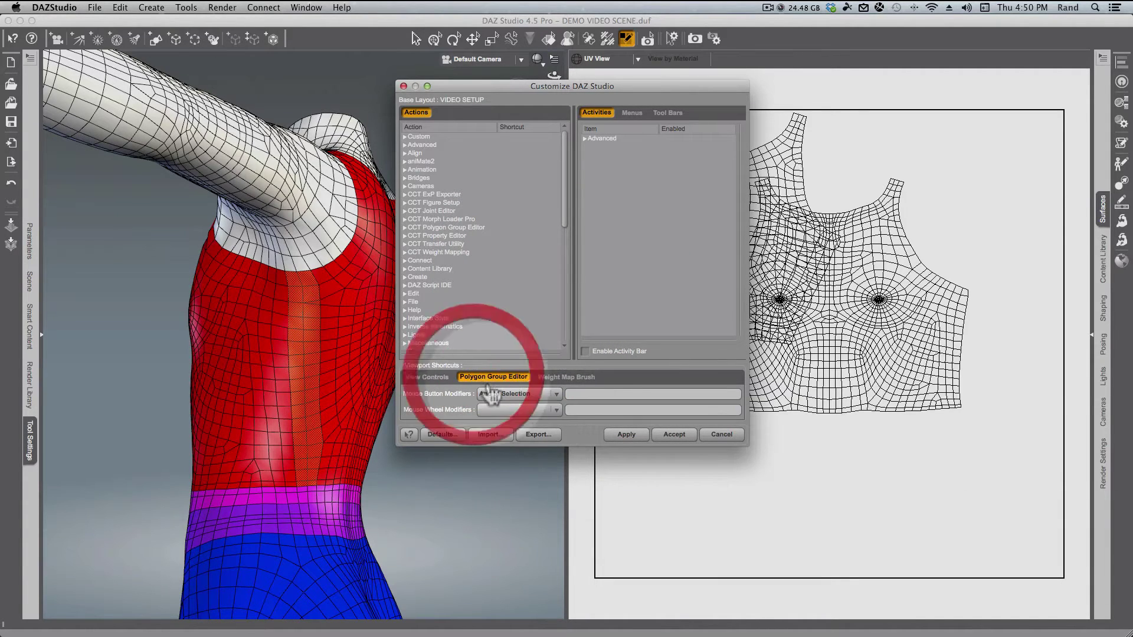
click(501, 394)
click(506, 406)
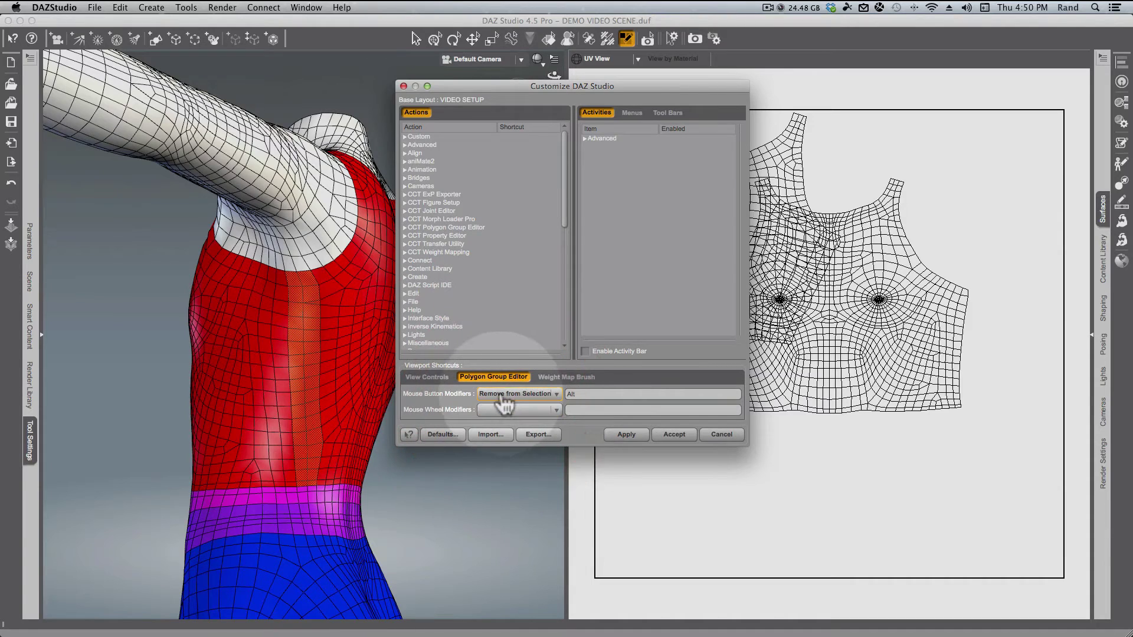
alt+click(576, 393)
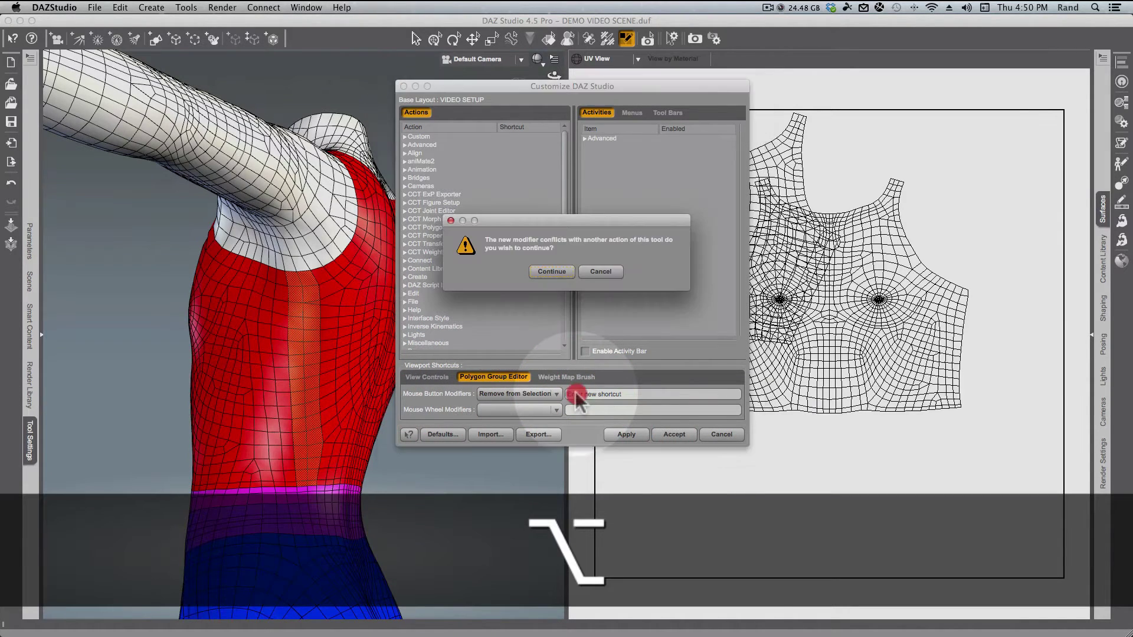
click(552, 272)
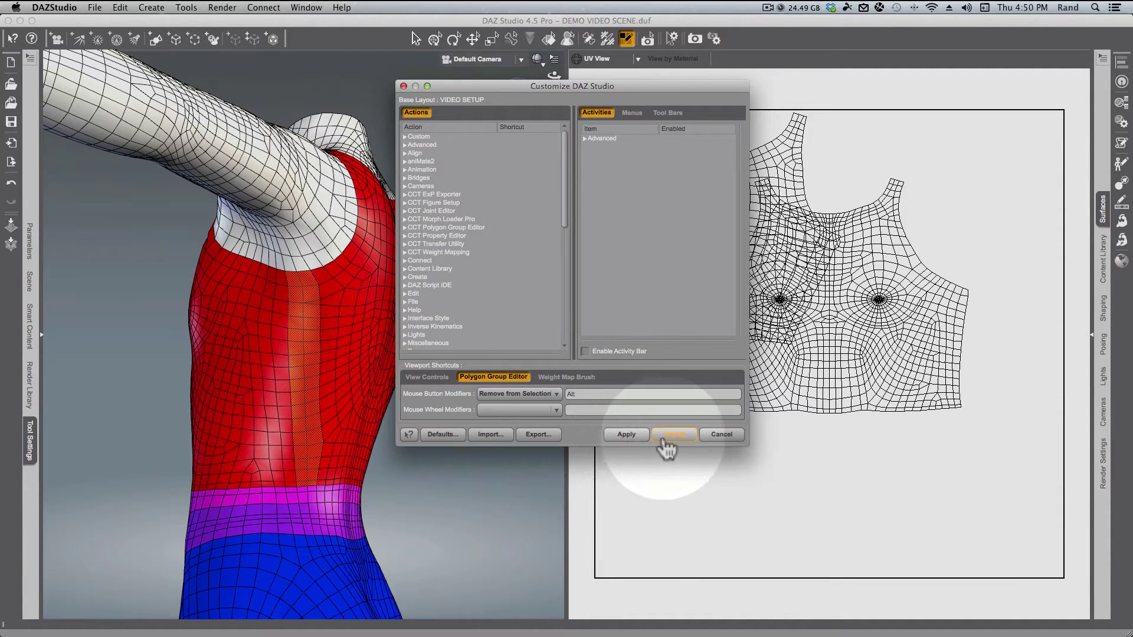
click(639, 437)
click(671, 437)
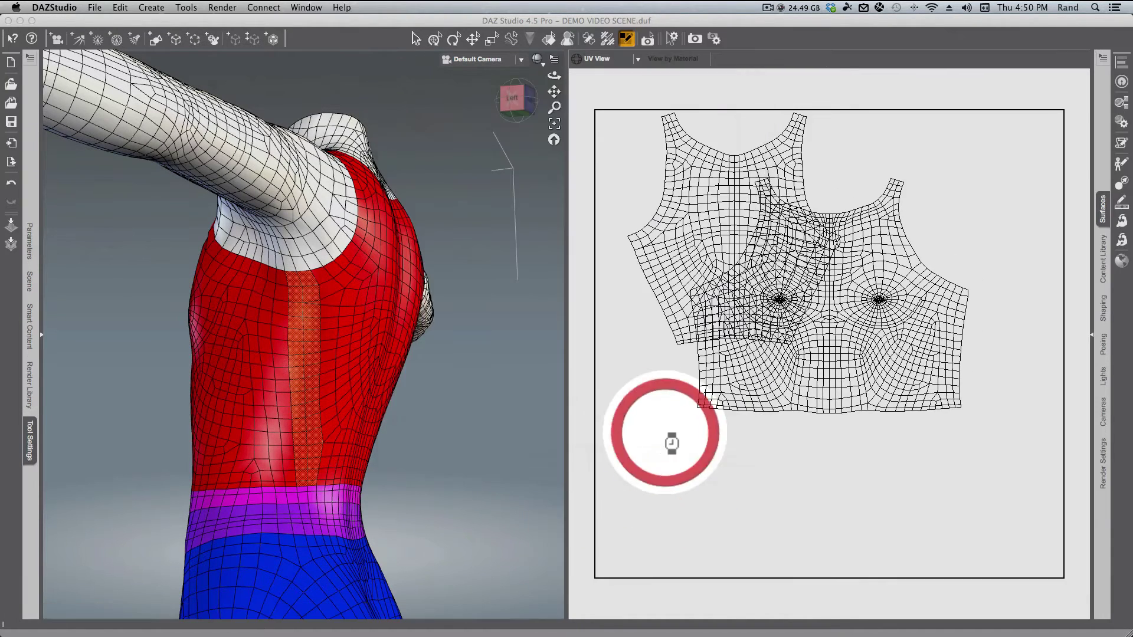
- Add a strip of polygons across the top of both shoulders to the selection, working from above the figure
key(alt)
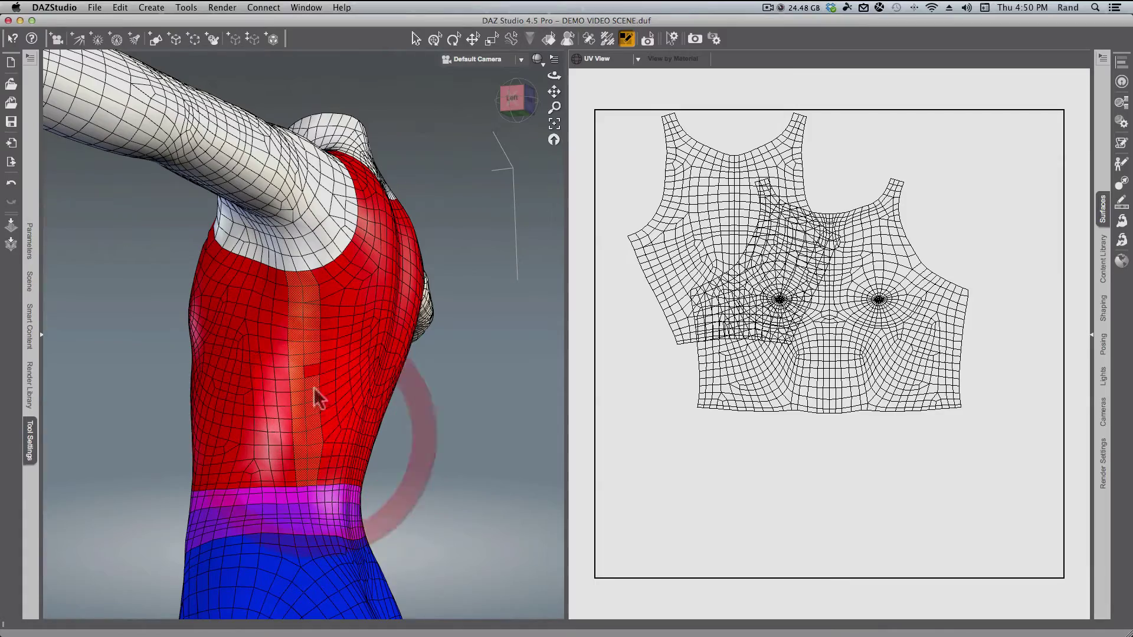
drag(526, 114, 534, 502)
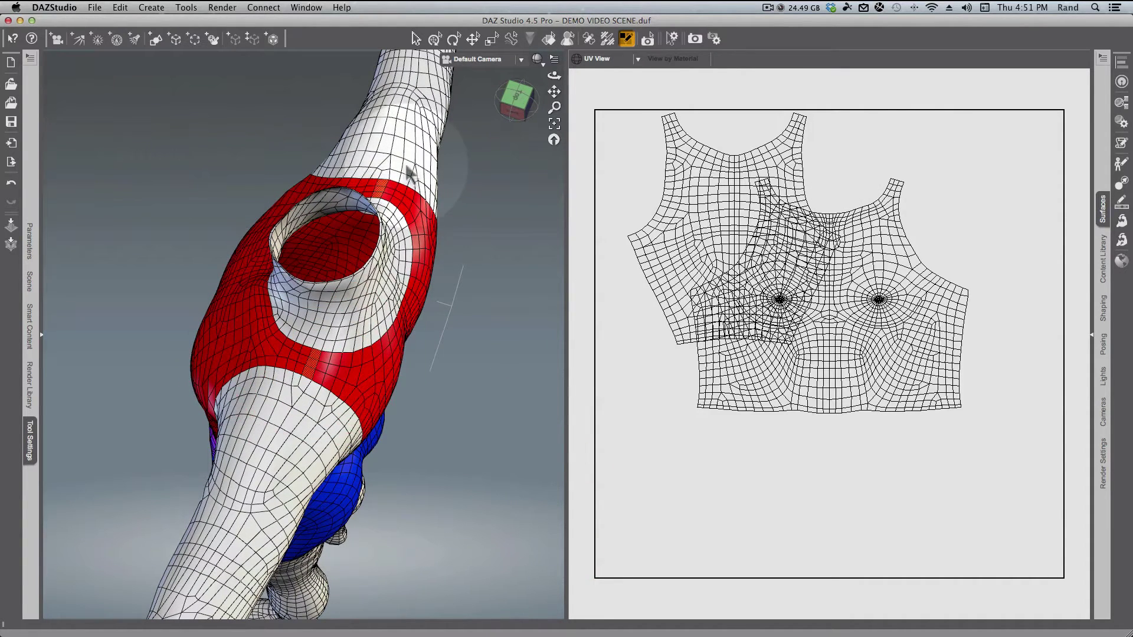
click(515, 102)
drag(112, 6, 475, 187)
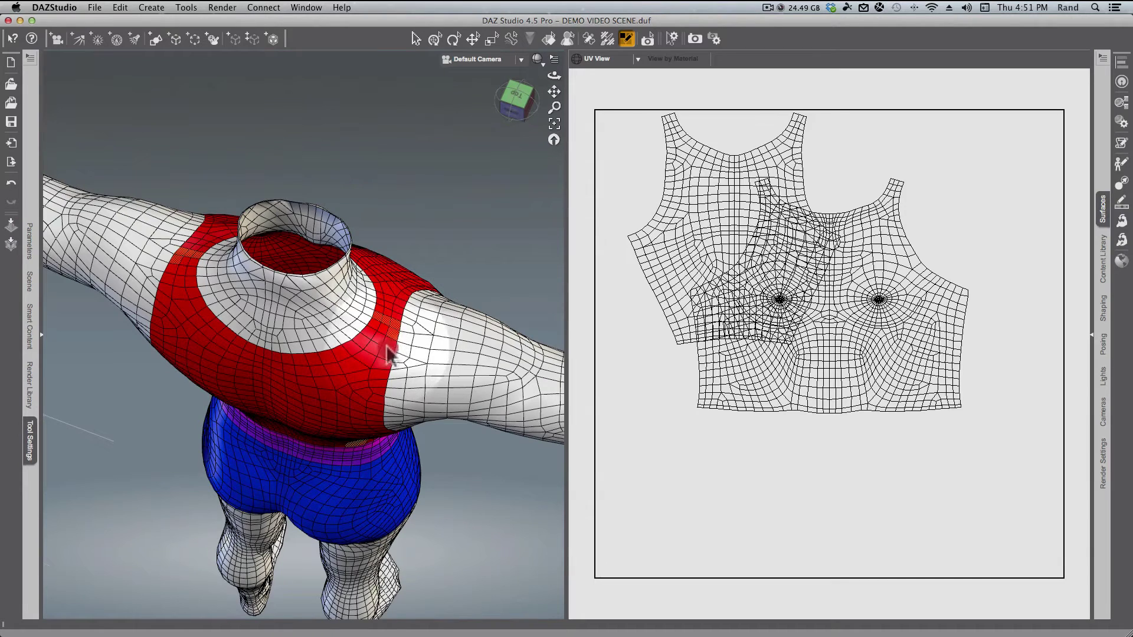
- Extend the polygon selection along the edges of the back armholes and the back neckline of the red torso surface
click(378, 430)
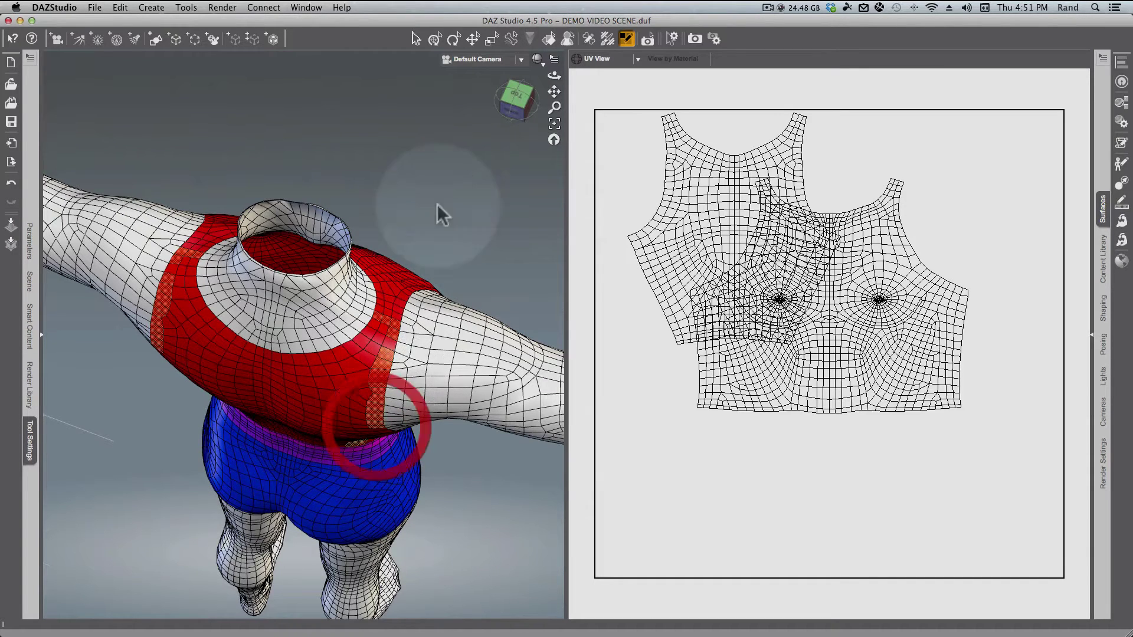
click(381, 341)
click(370, 331)
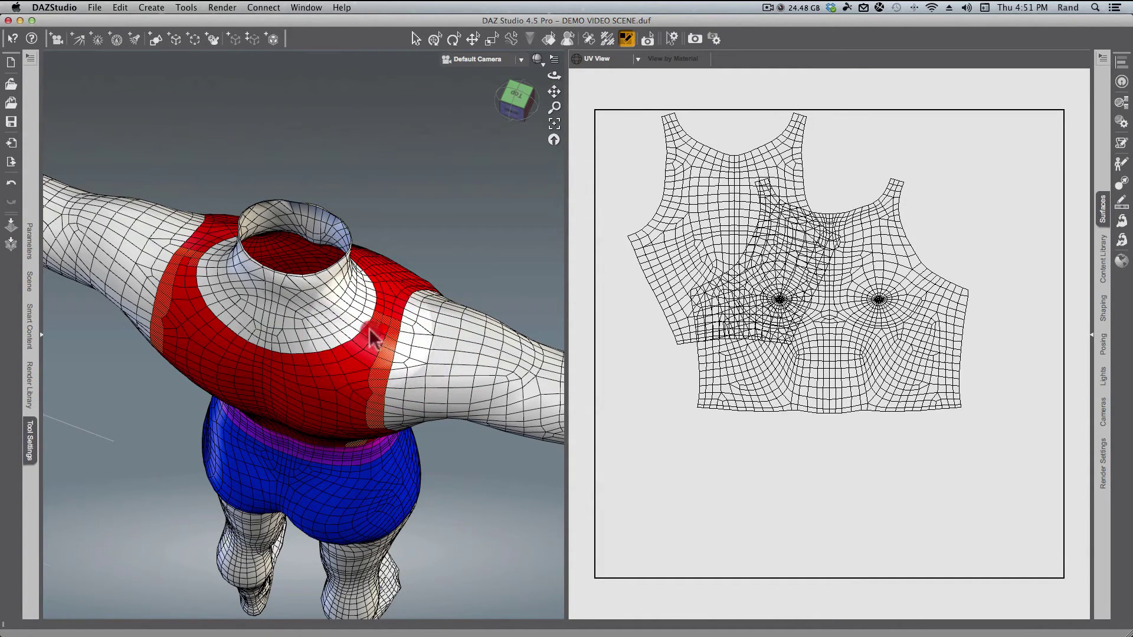
click(309, 356)
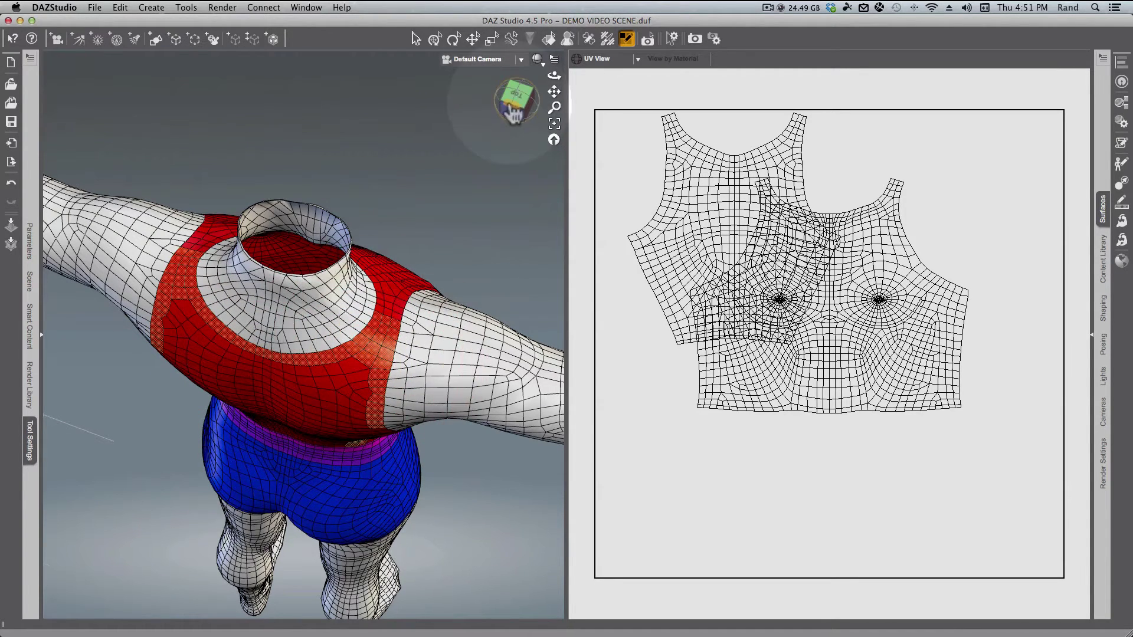
click(515, 102)
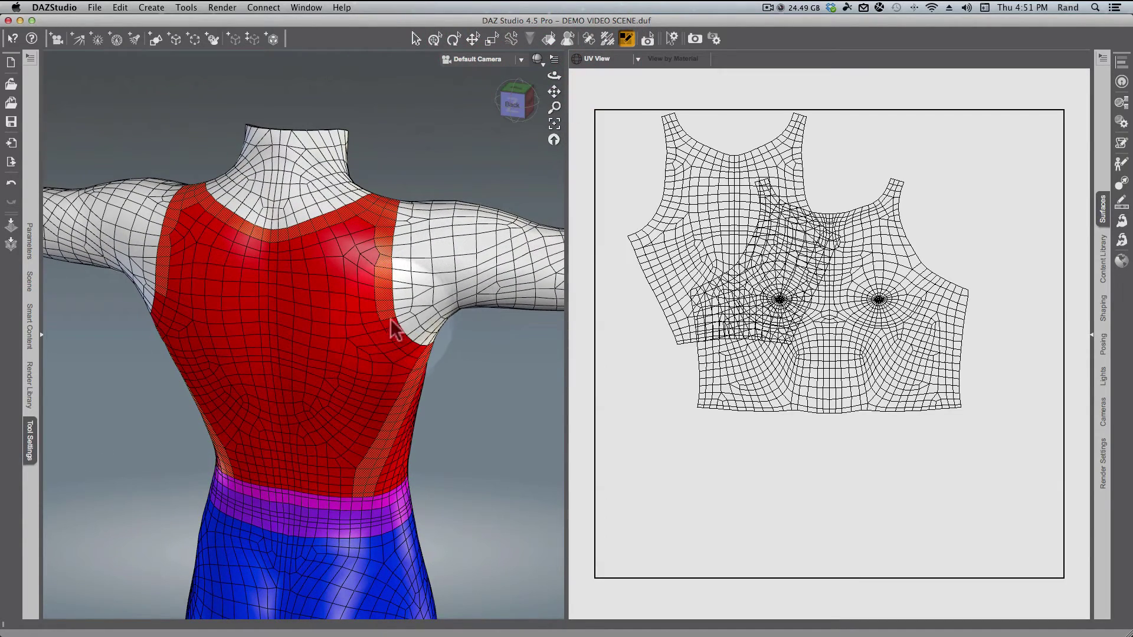
click(421, 364)
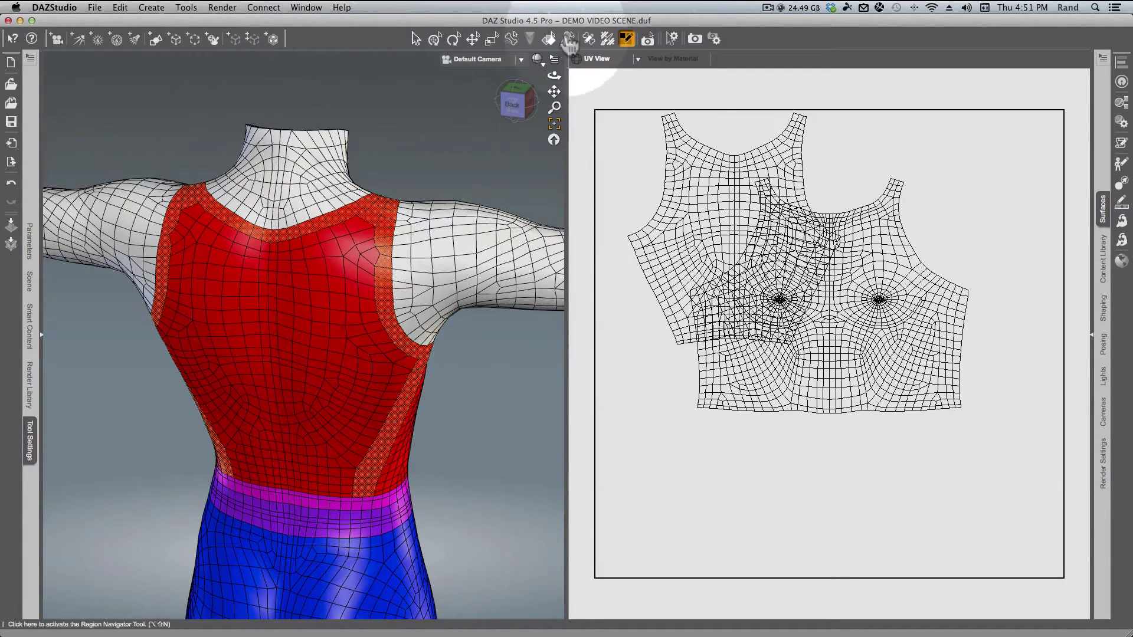
- Switch the viewport to Right View and set the polygon selection mode to Lasso Selection
click(521, 61)
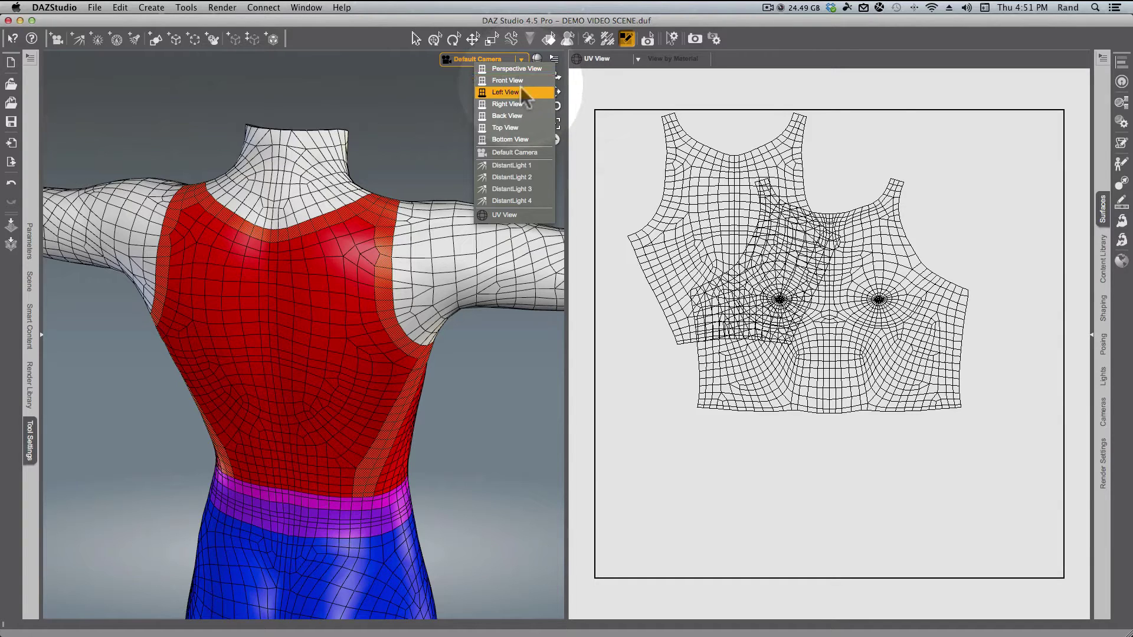
click(516, 104)
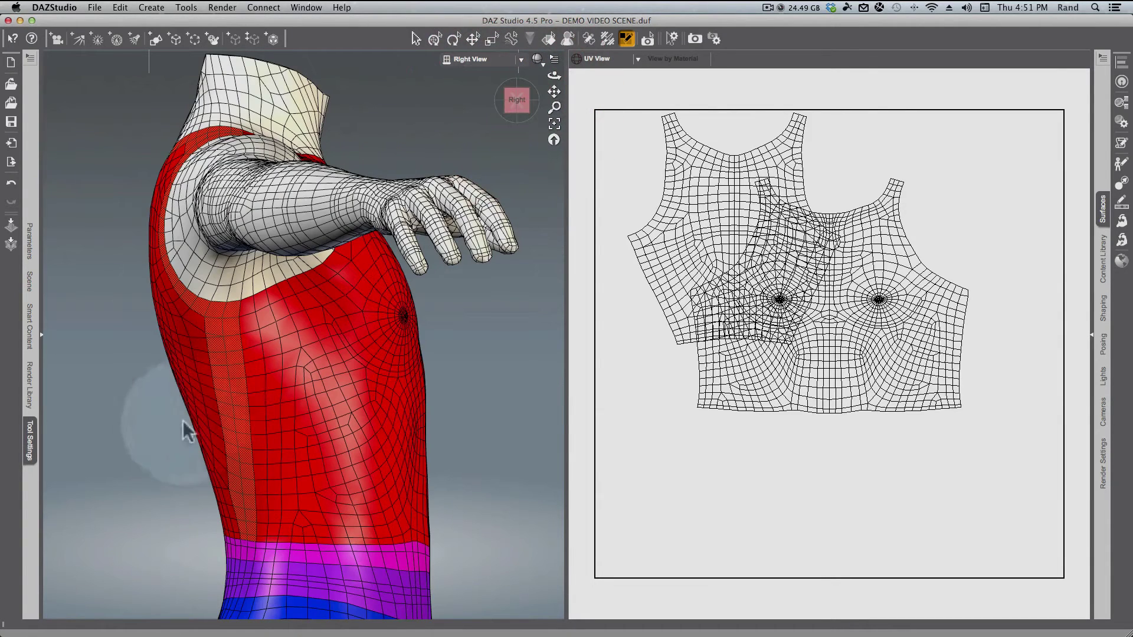
right_click(464, 359)
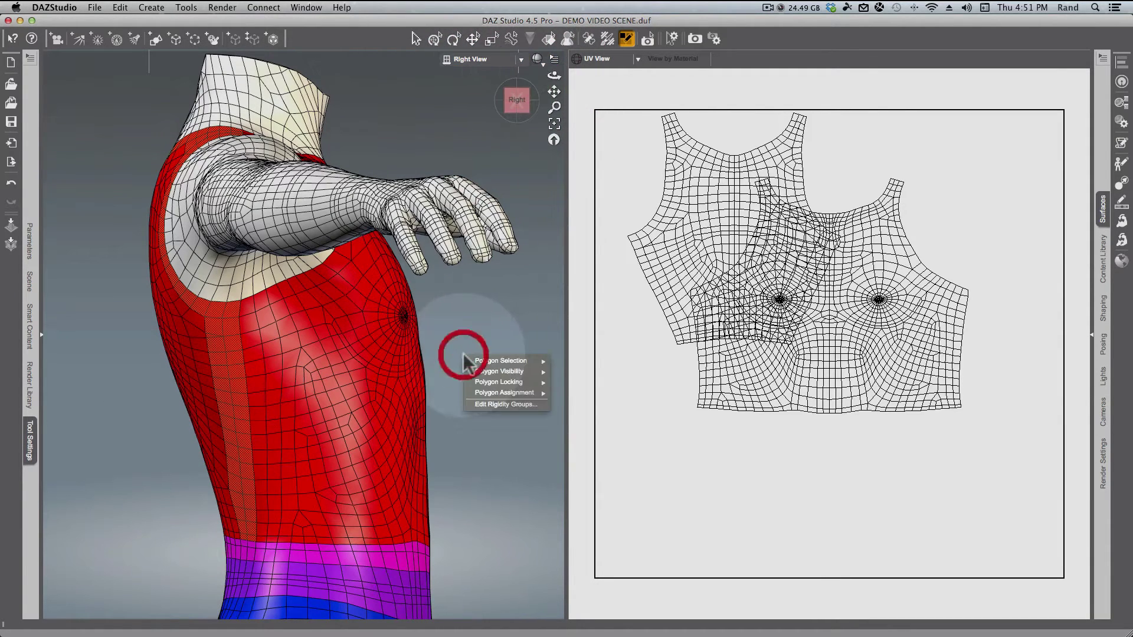
mouse_move(502, 361)
mouse_move(614, 362)
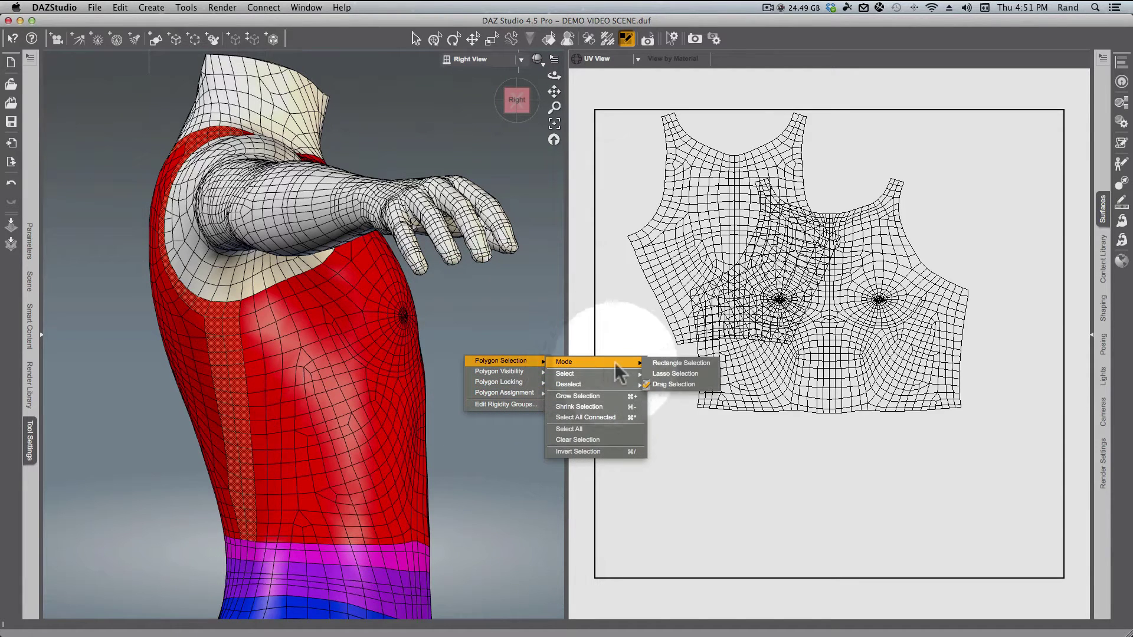
click(660, 375)
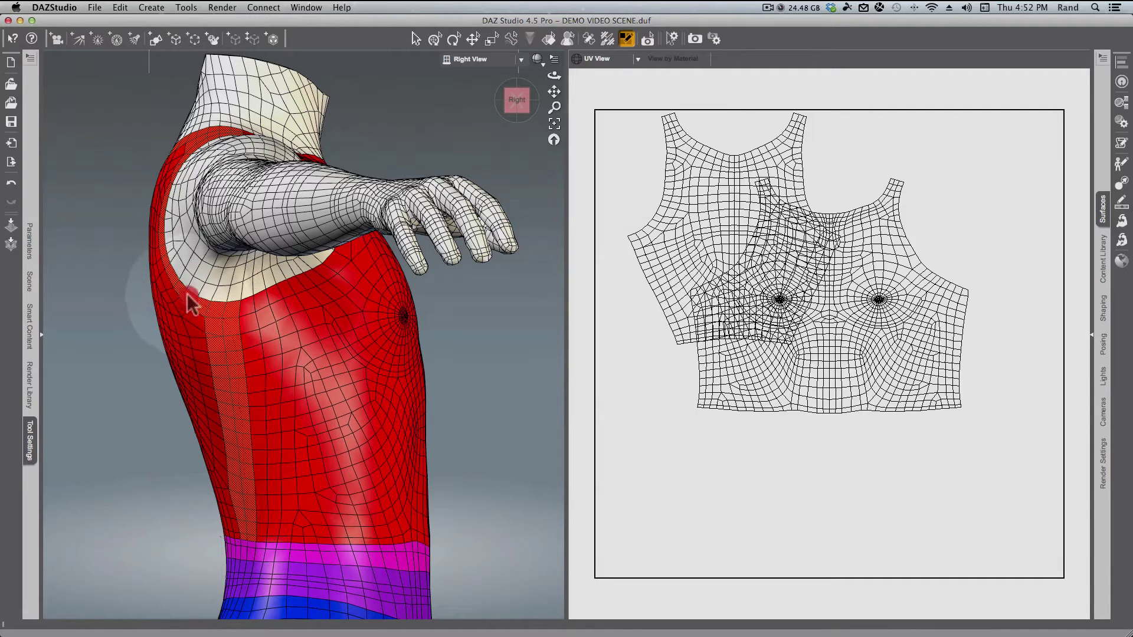
- Lasso the torso's back polygons behind the selected side strip, from the waist up to the shoulder
click(164, 497)
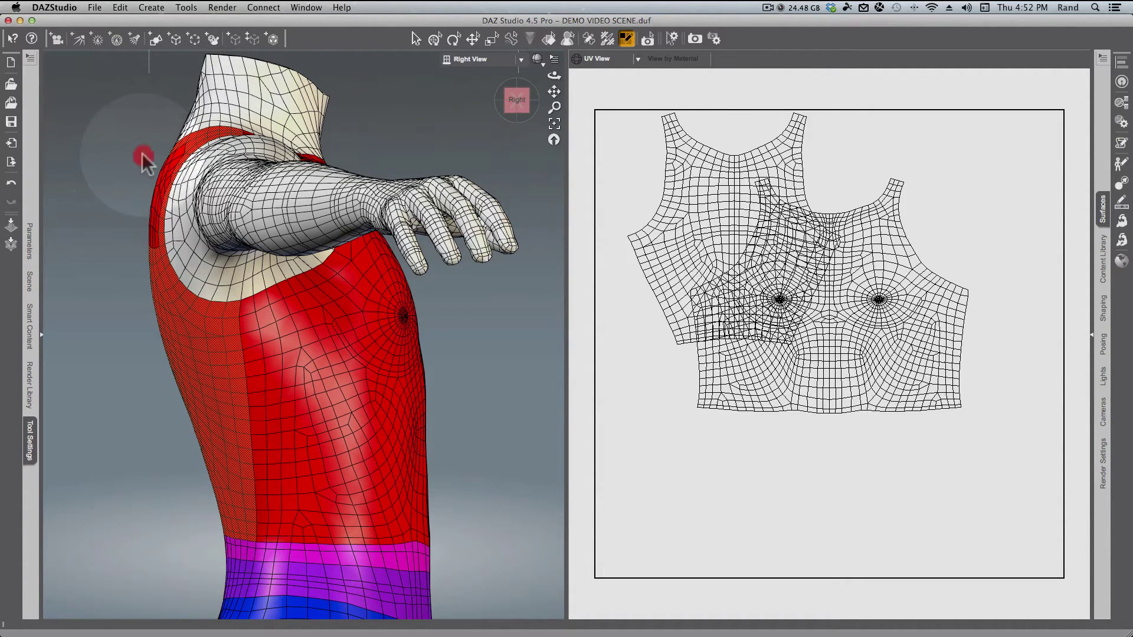
click(172, 143)
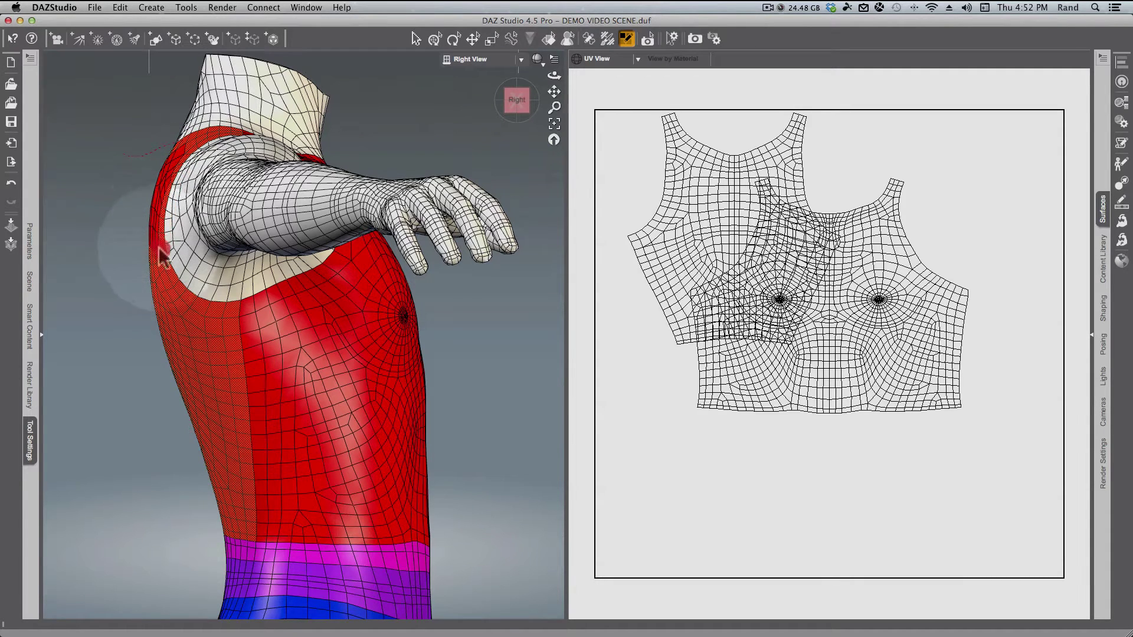
click(135, 236)
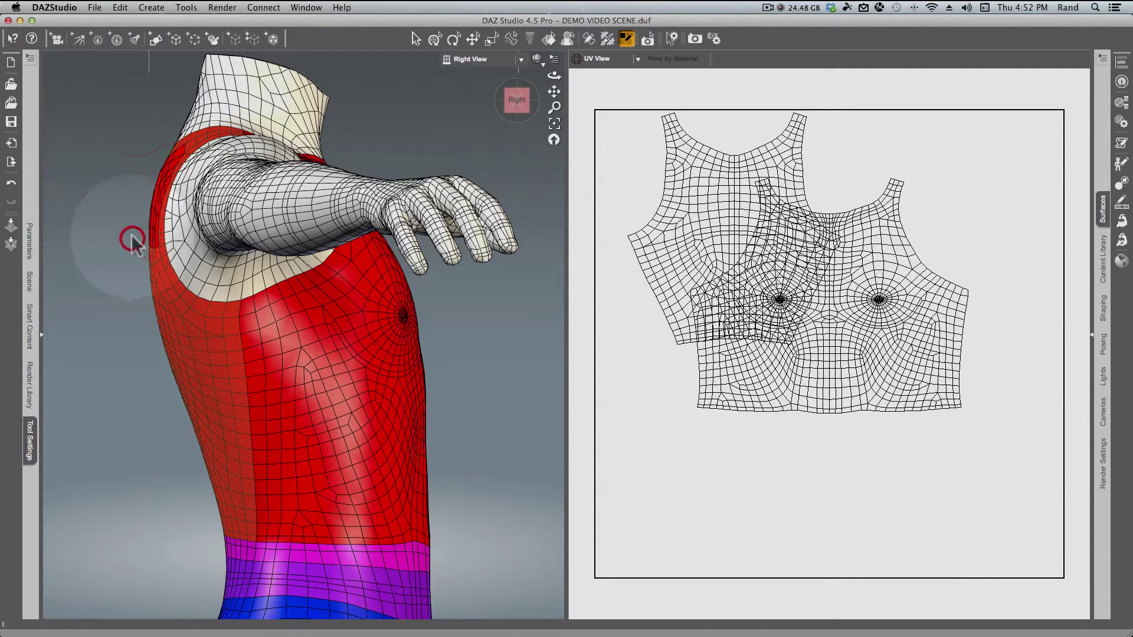
- Return to the Default Camera and add the missed polygons in the middle of the back to the selection
click(526, 112)
click(502, 59)
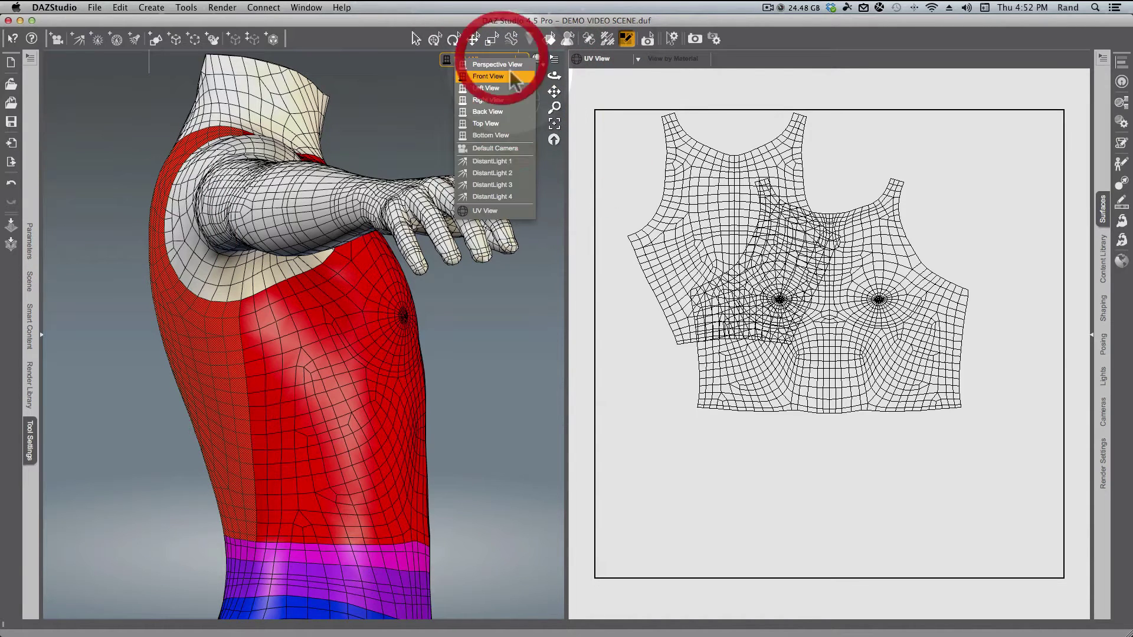
click(507, 66)
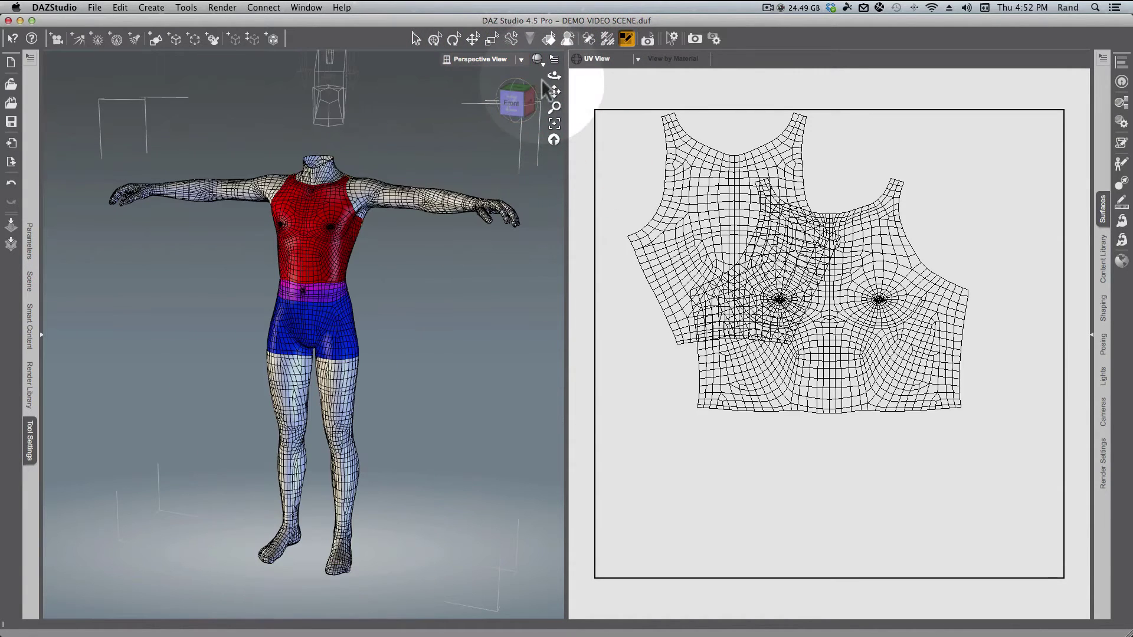
click(493, 59)
click(494, 152)
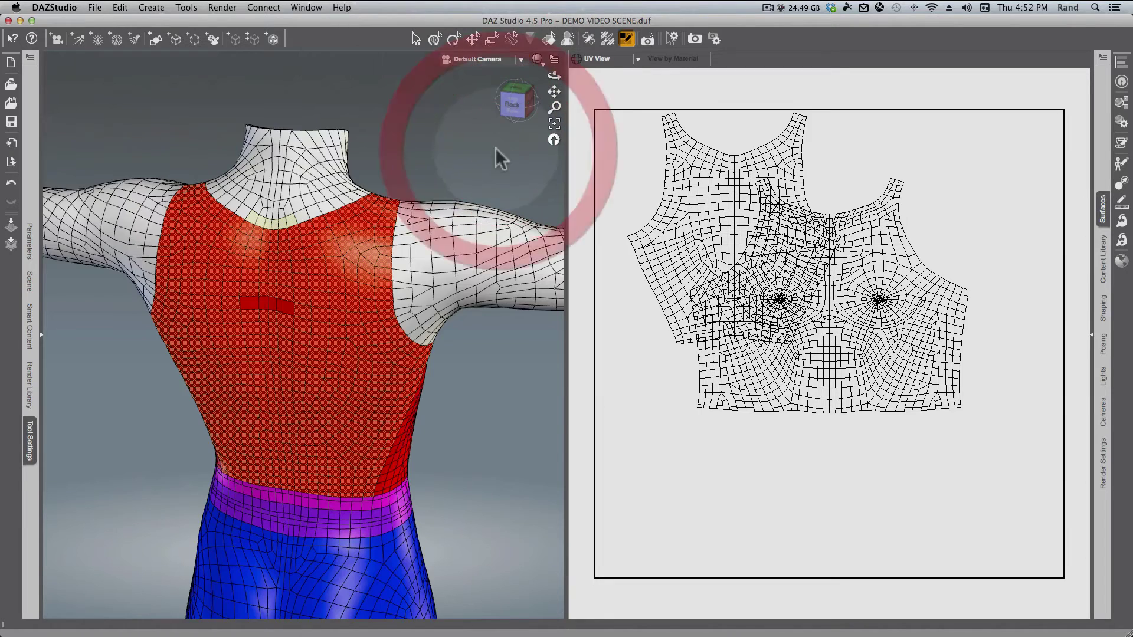
click(516, 400)
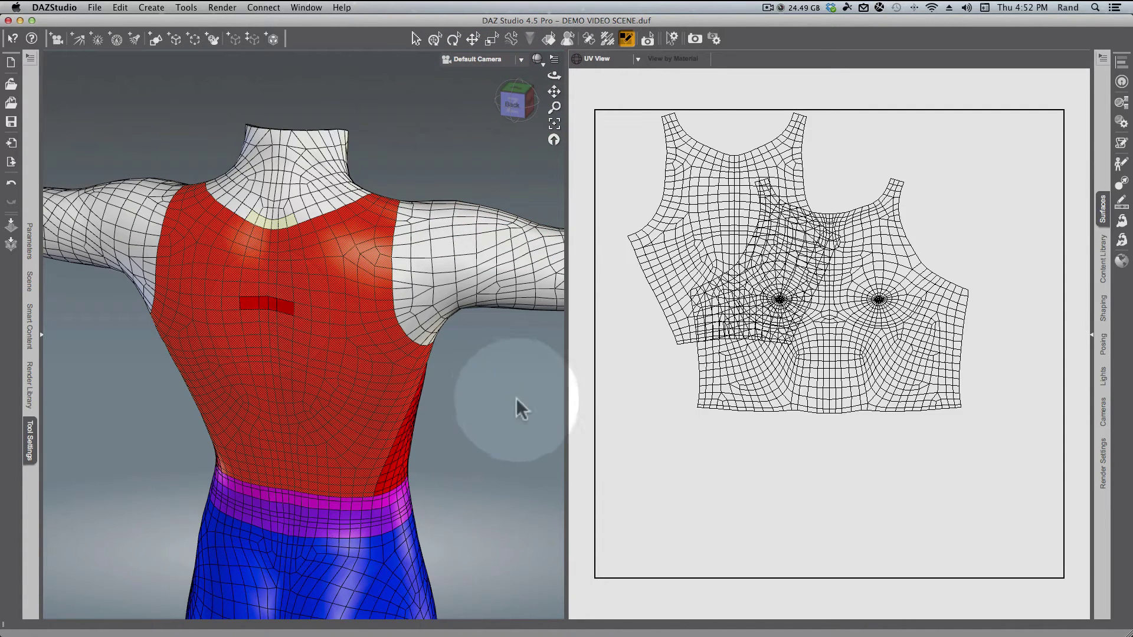
click(283, 310)
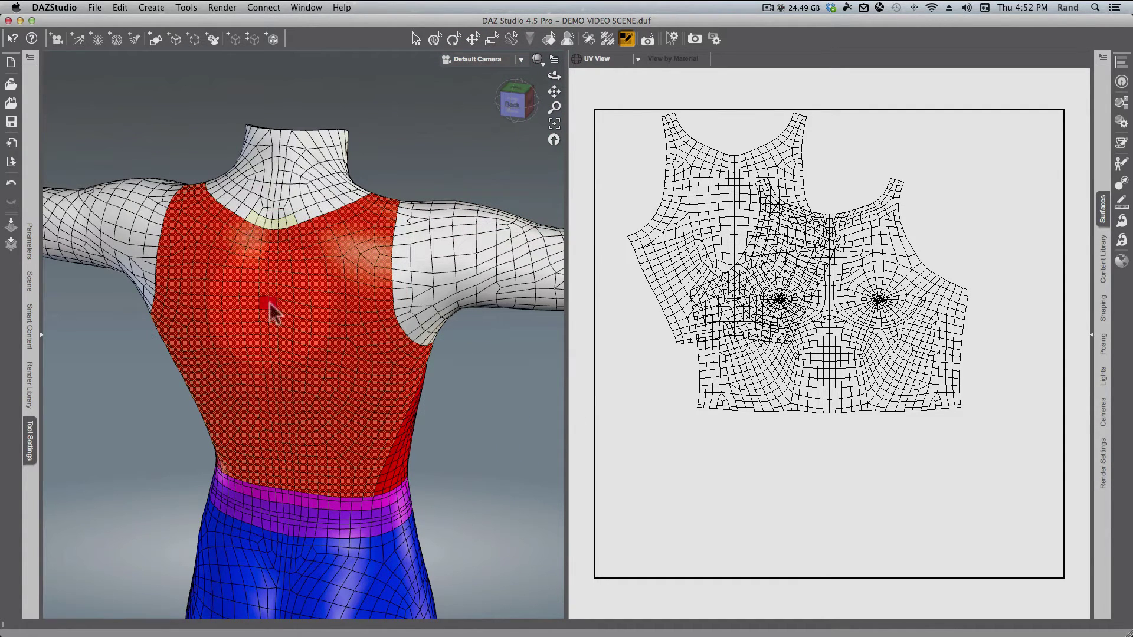
click(272, 308)
- Lasso additional polygons outside the torso on the arms, neck and blue hip area while viewing the figure's back
click(504, 131)
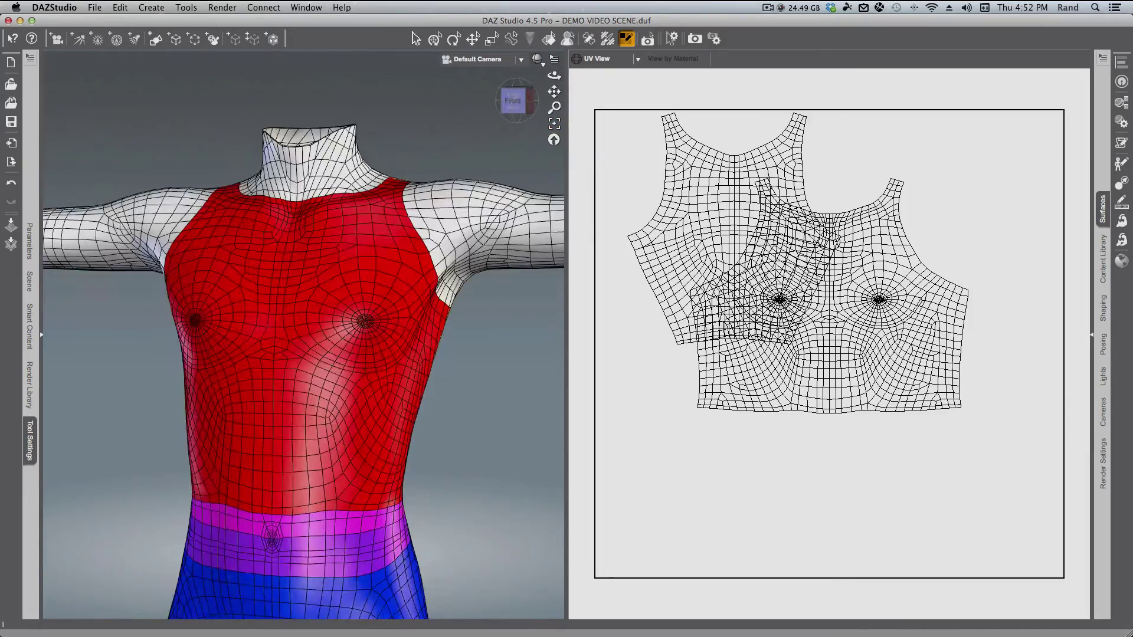
drag(195, 71, 165, 153)
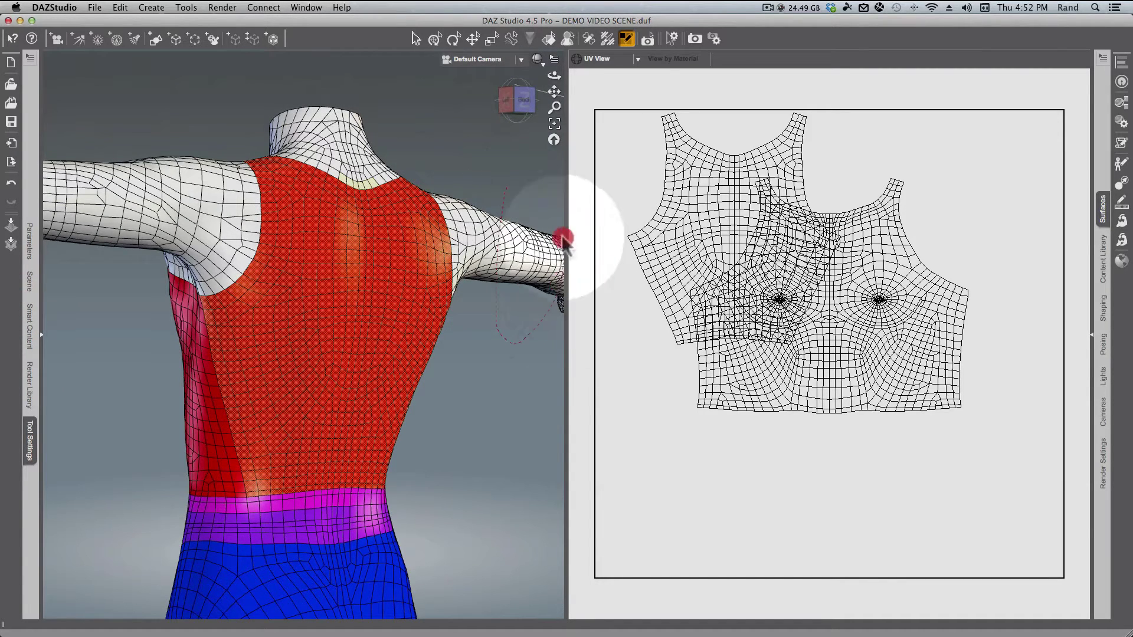
mouse_move(543, 189)
mouse_down()
mouse_move(253, 96)
mouse_move(419, 141)
mouse_up()
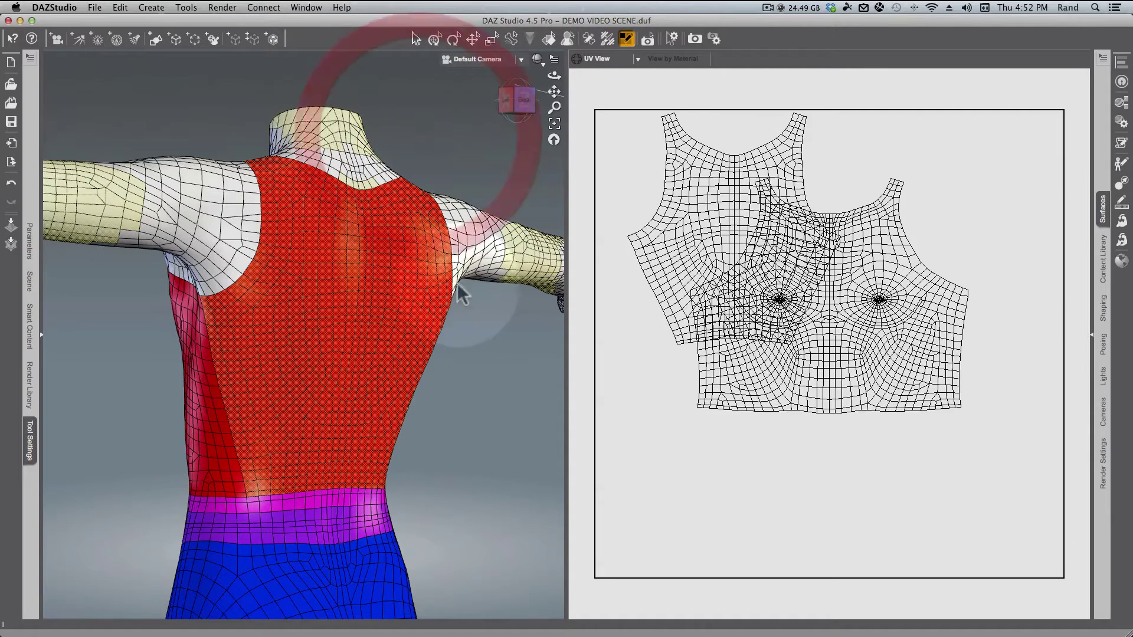
drag(152, 607, 472, 584)
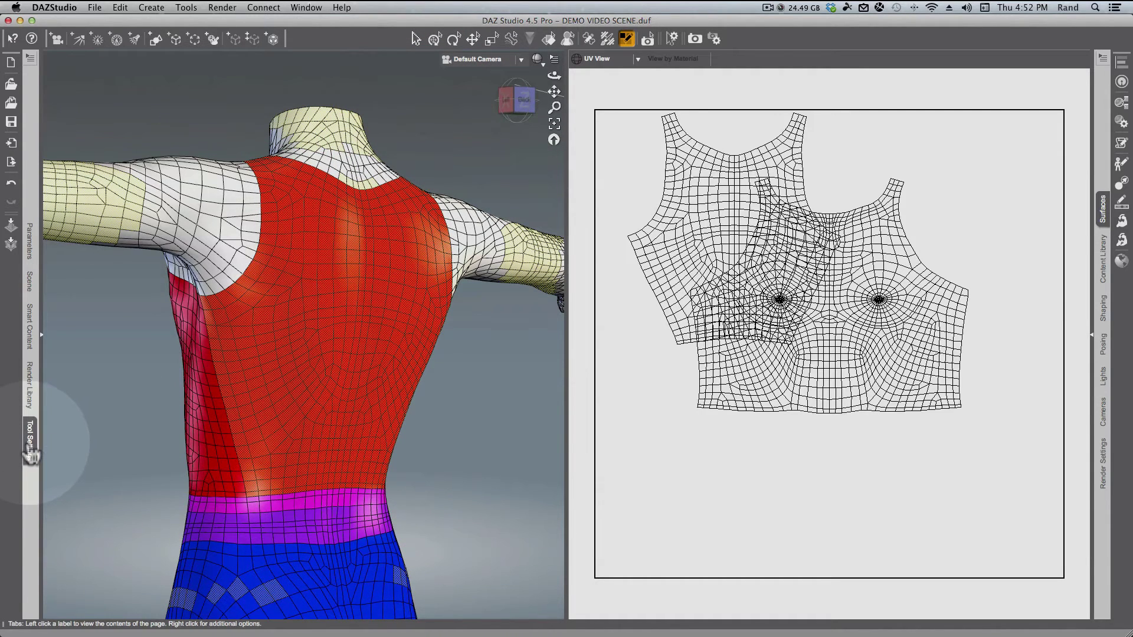
- Remove the stray polygons of the 1_Arms, 3_NeckLine and 3_Shorts surfaces from the polygon selection
click(30, 442)
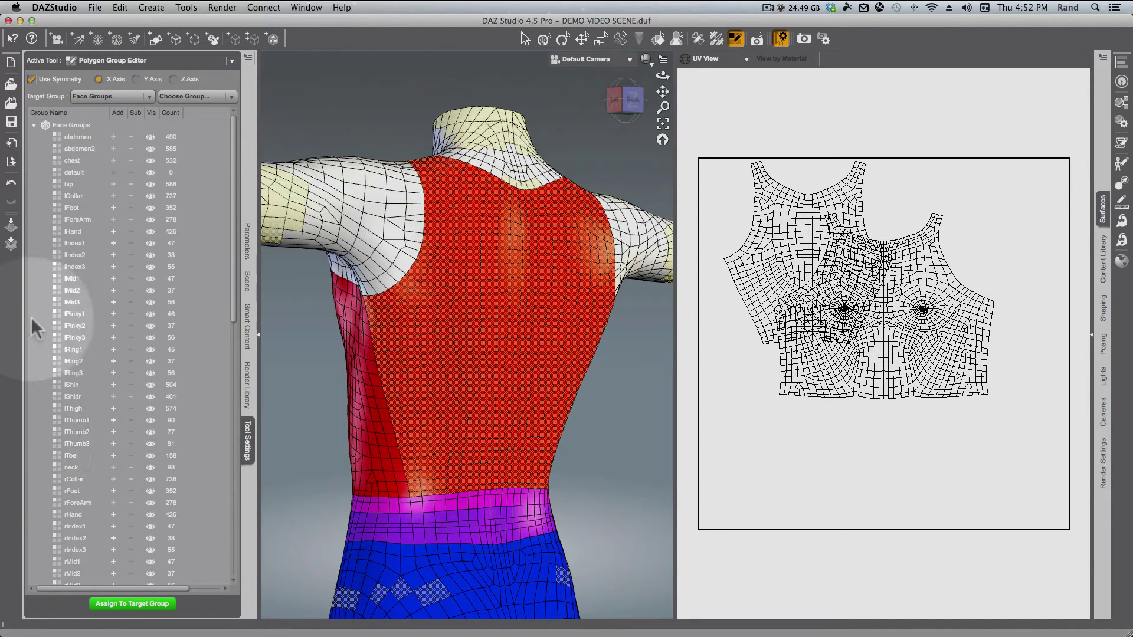
click(33, 125)
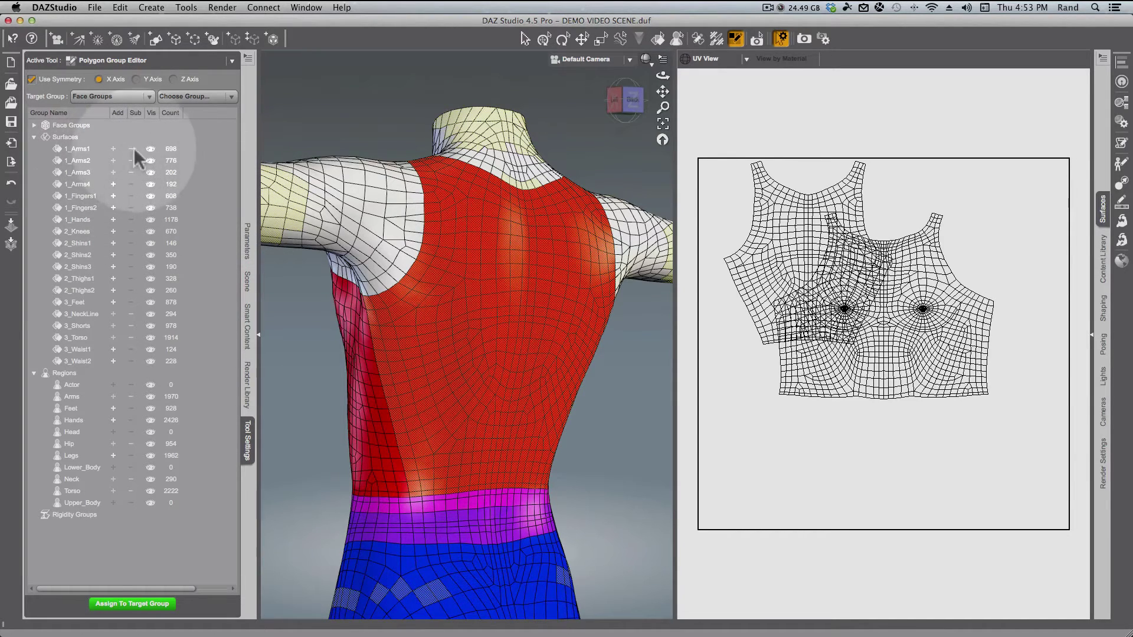
drag(130, 148, 131, 174)
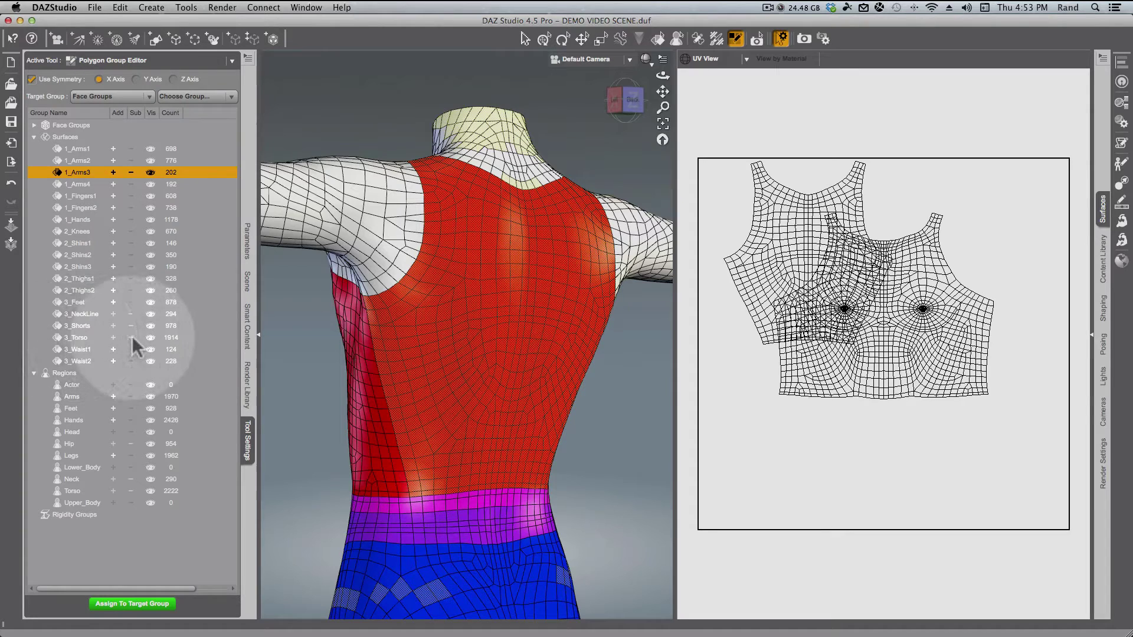
click(130, 314)
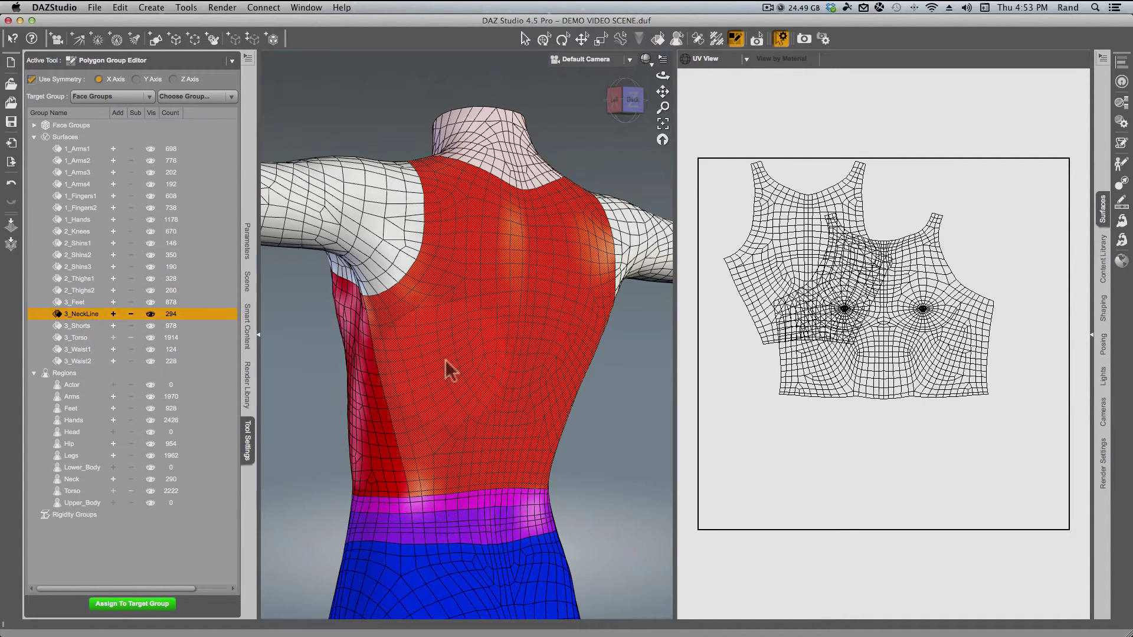
drag(630, 112, 663, 114)
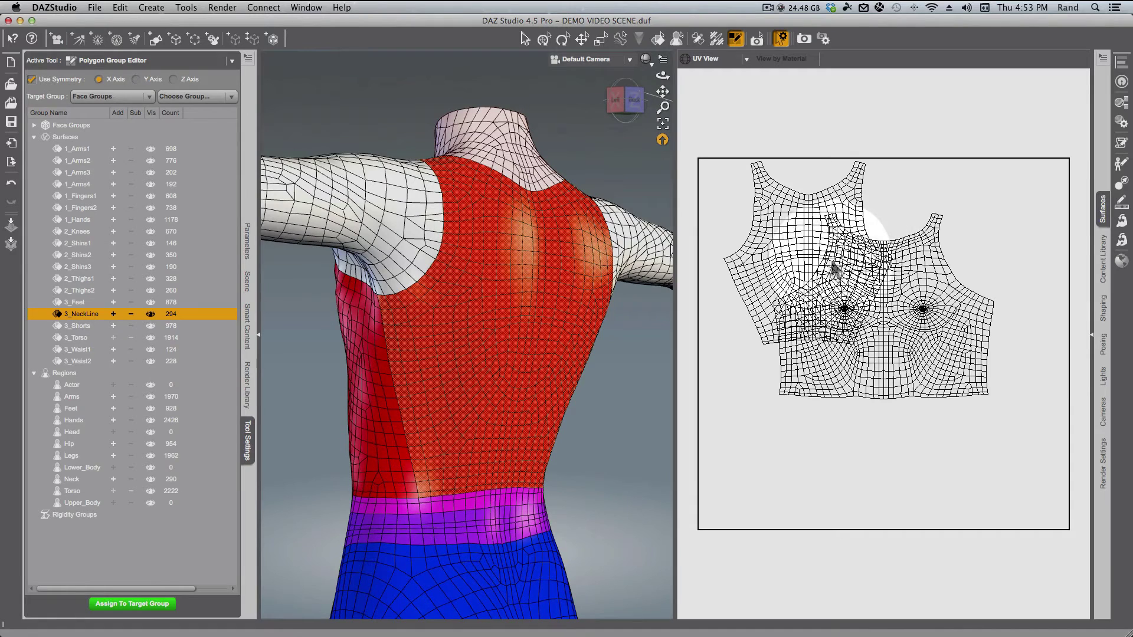
right_click(596, 372)
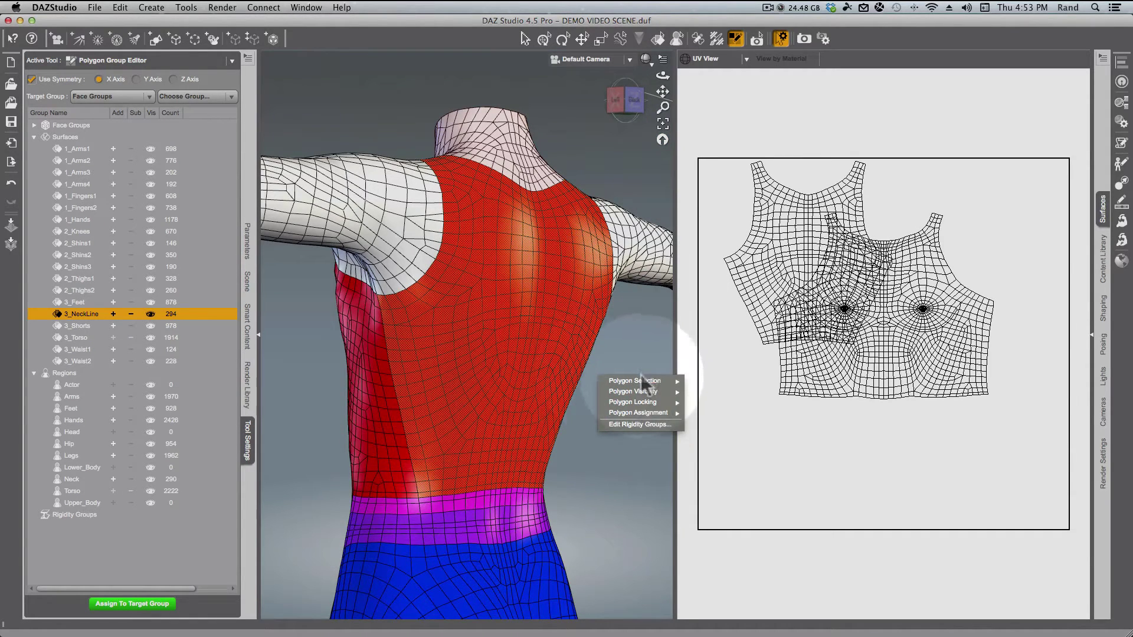
mouse_move(632, 413)
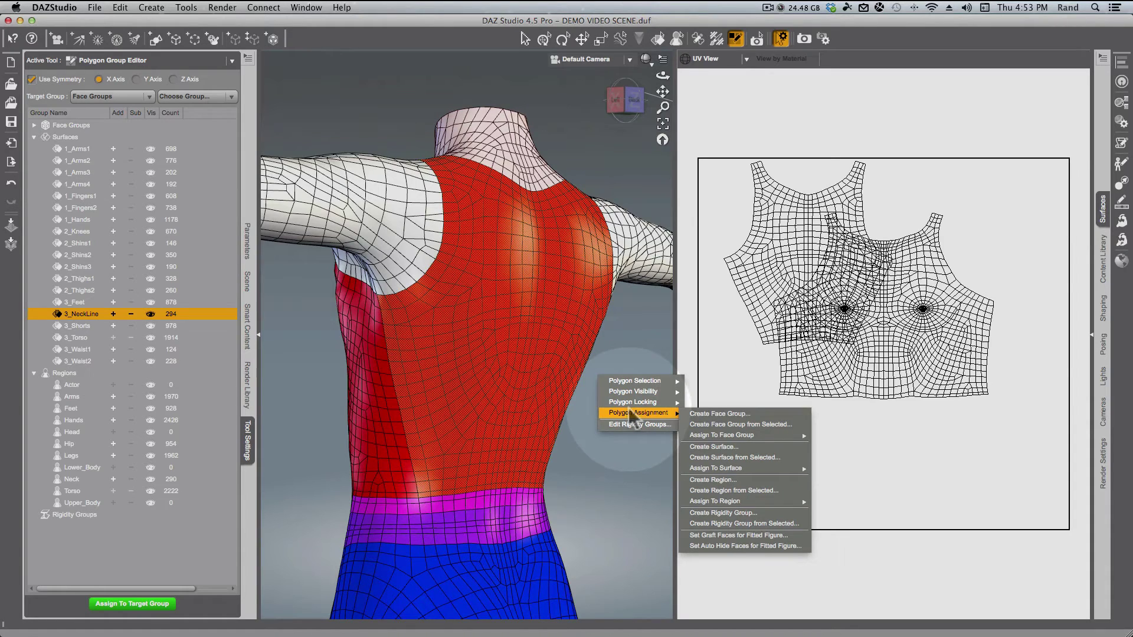
click(738, 458)
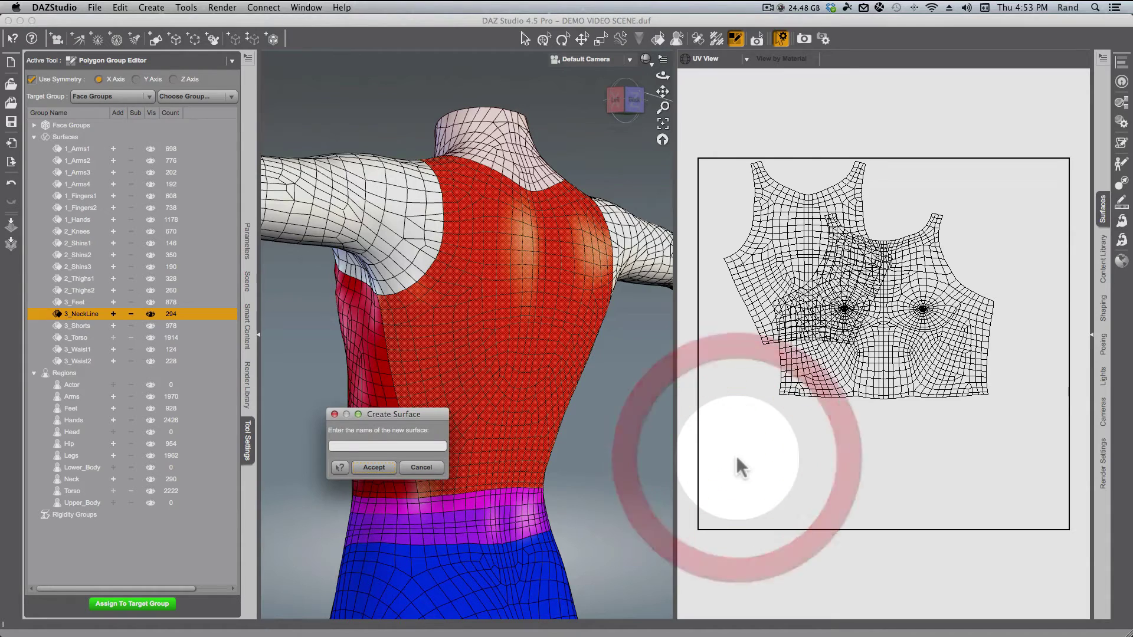
click(434, 469)
- Create a new surface named 4_TorsoBack from the selected back polygons of the torso
click(1102, 210)
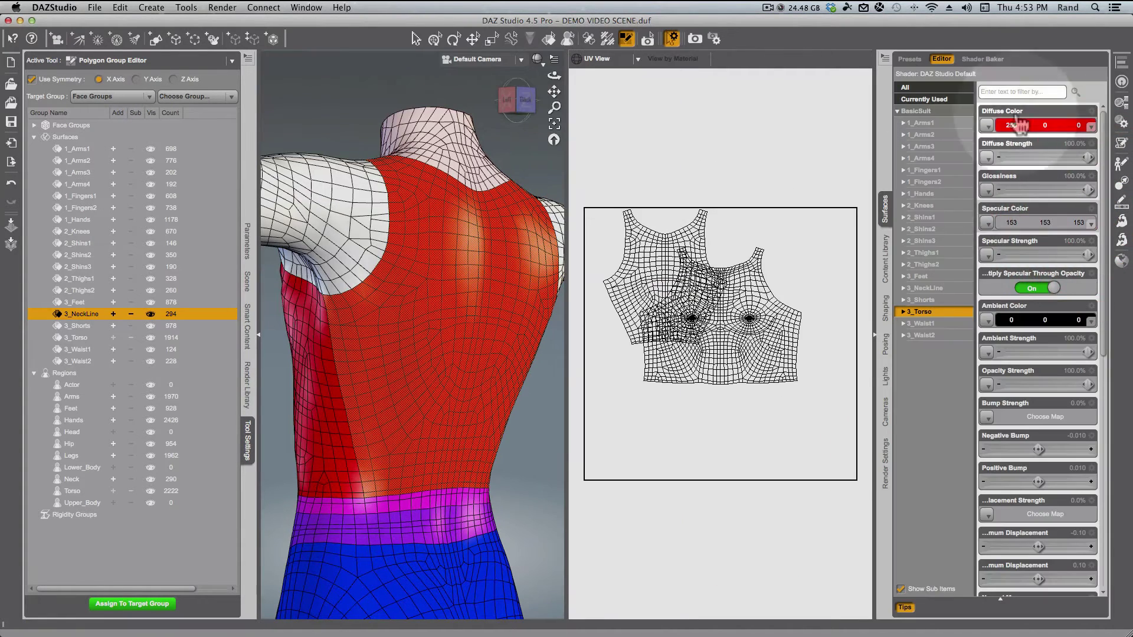
right_click(518, 456)
mouse_move(540, 482)
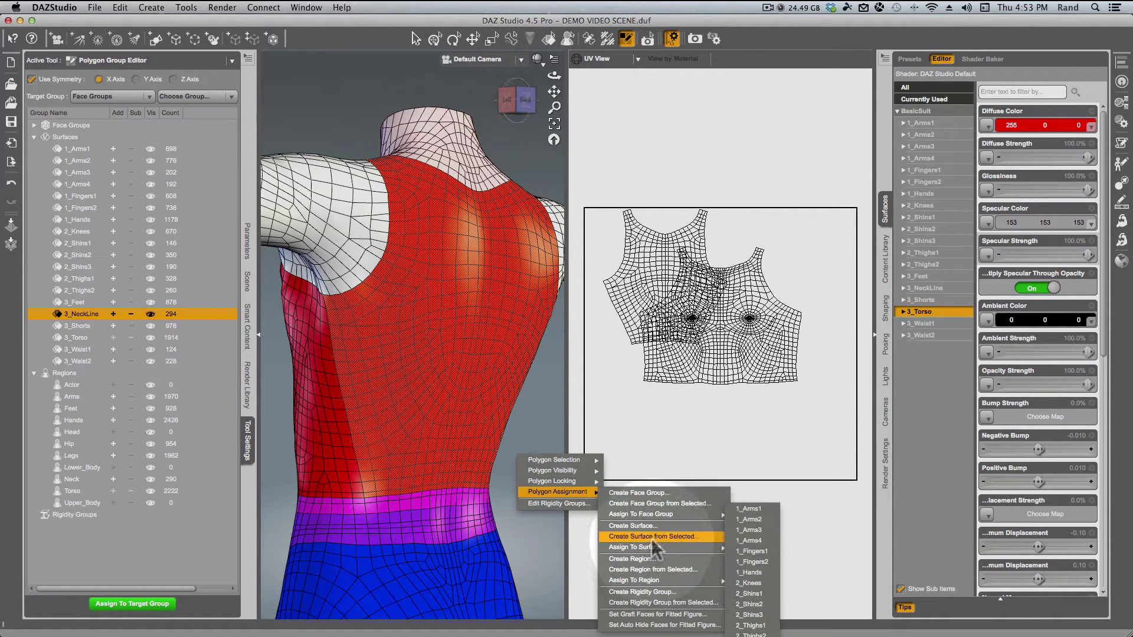
click(652, 539)
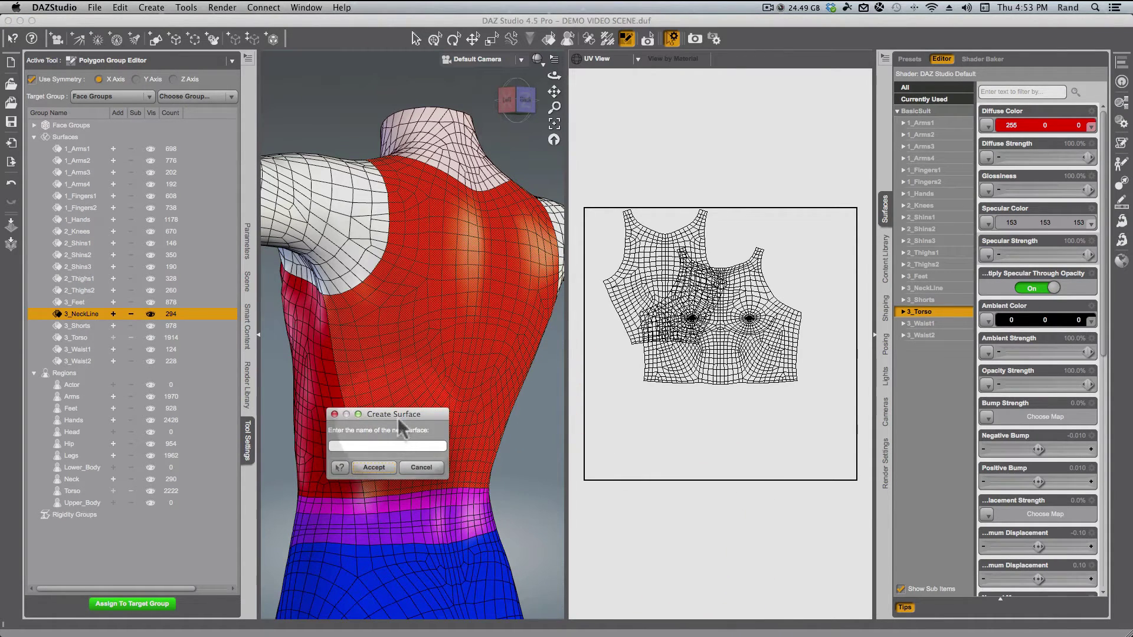
drag(399, 419, 746, 412)
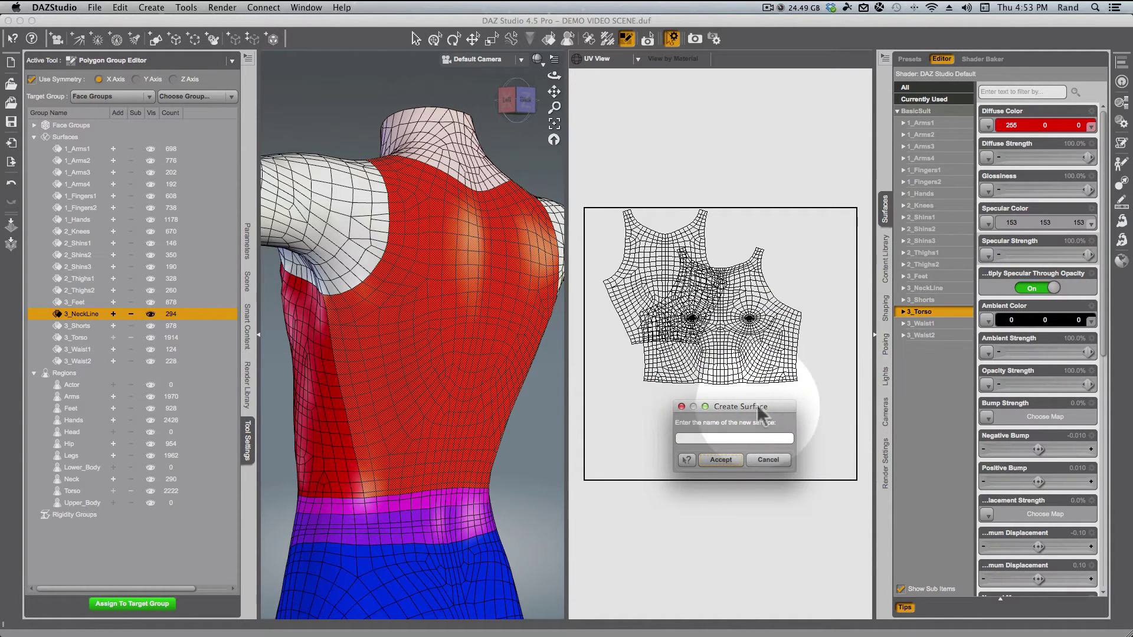
drag(758, 408, 521, 417)
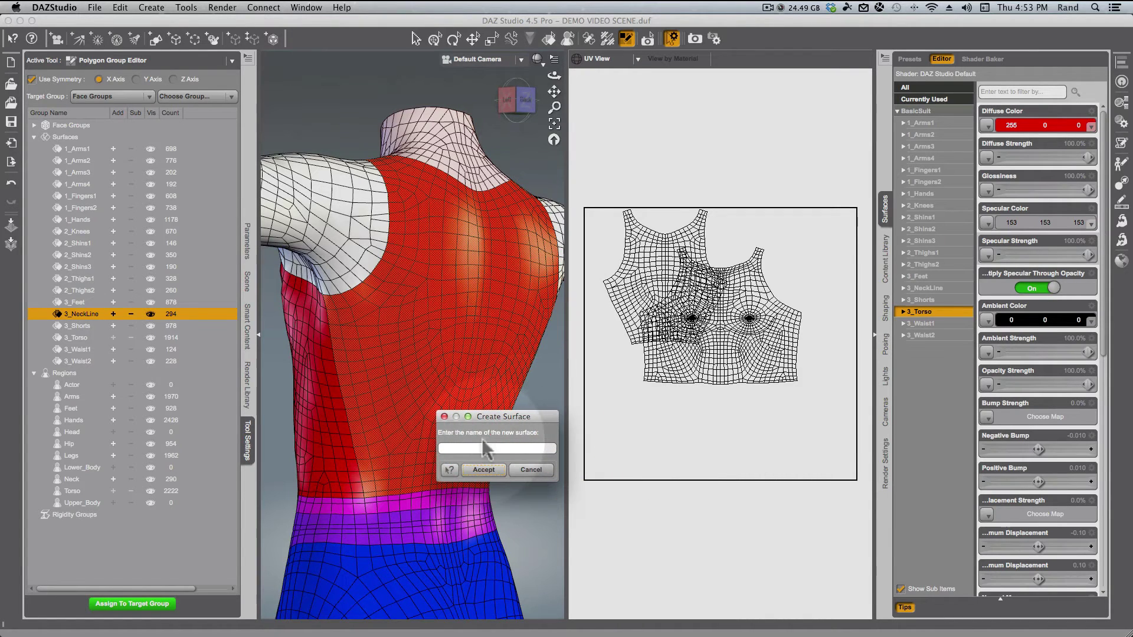
click(474, 449)
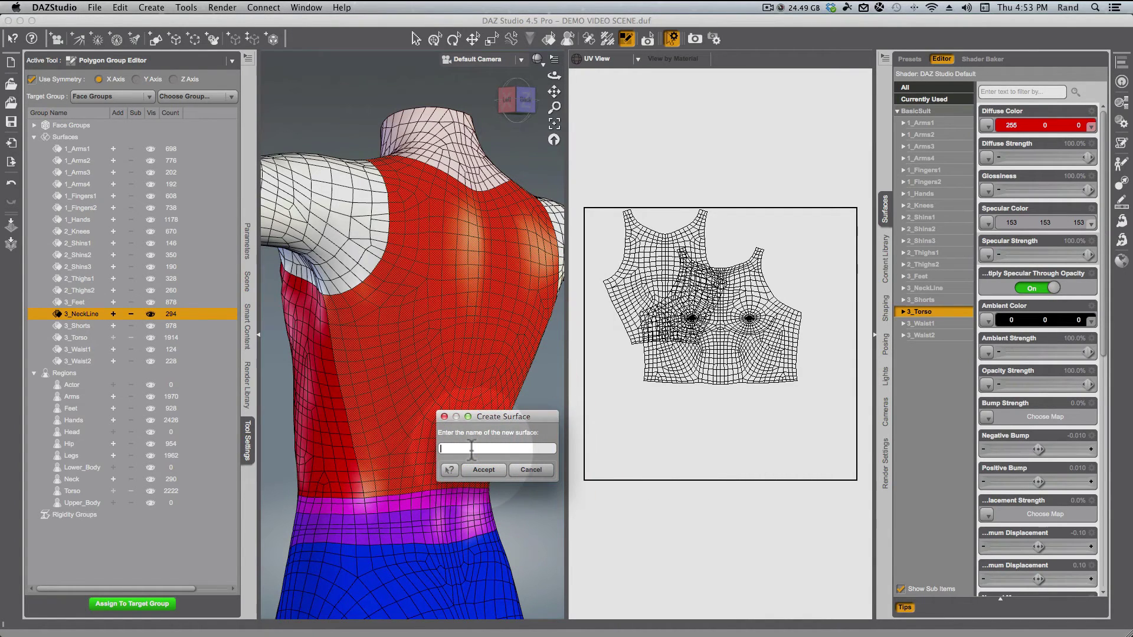
text(4_)
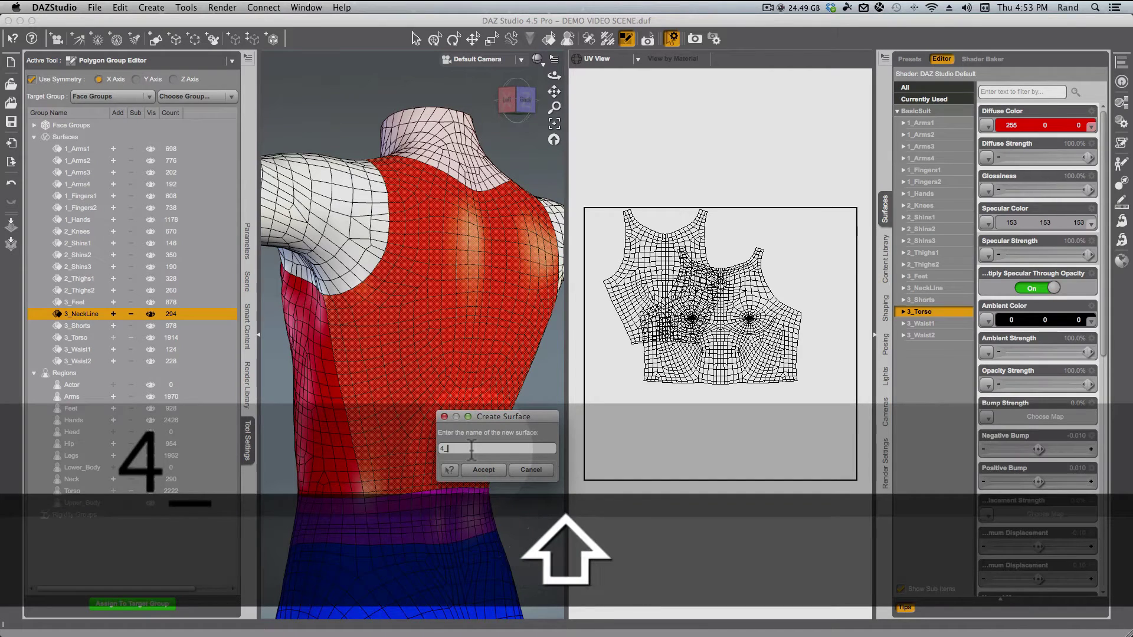
text(Torso)
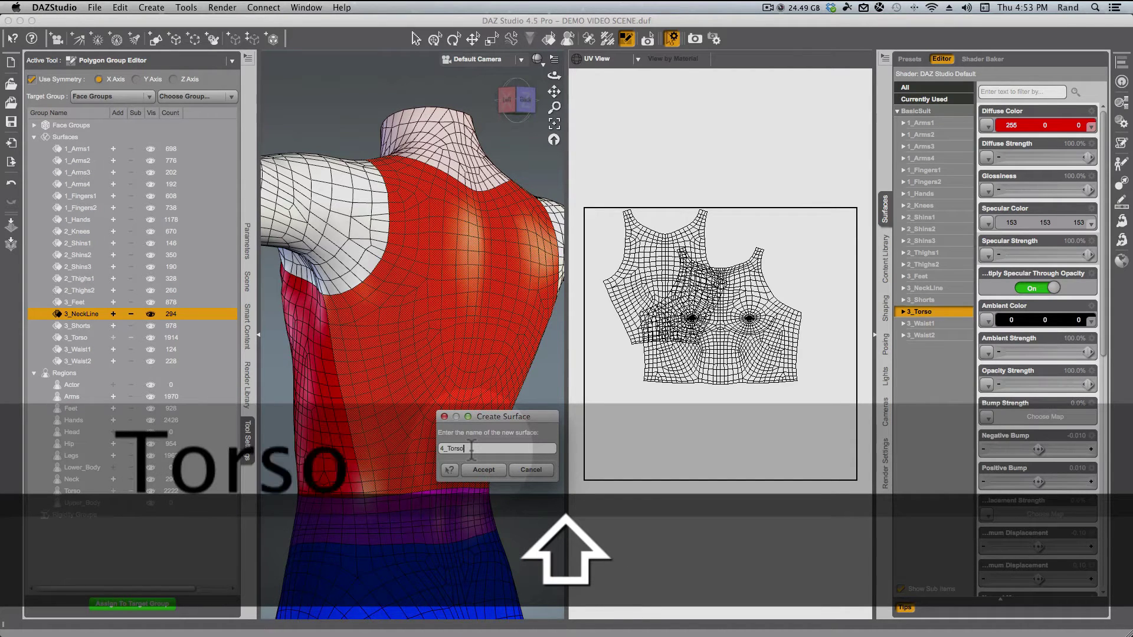
text(Back)
key(Return)
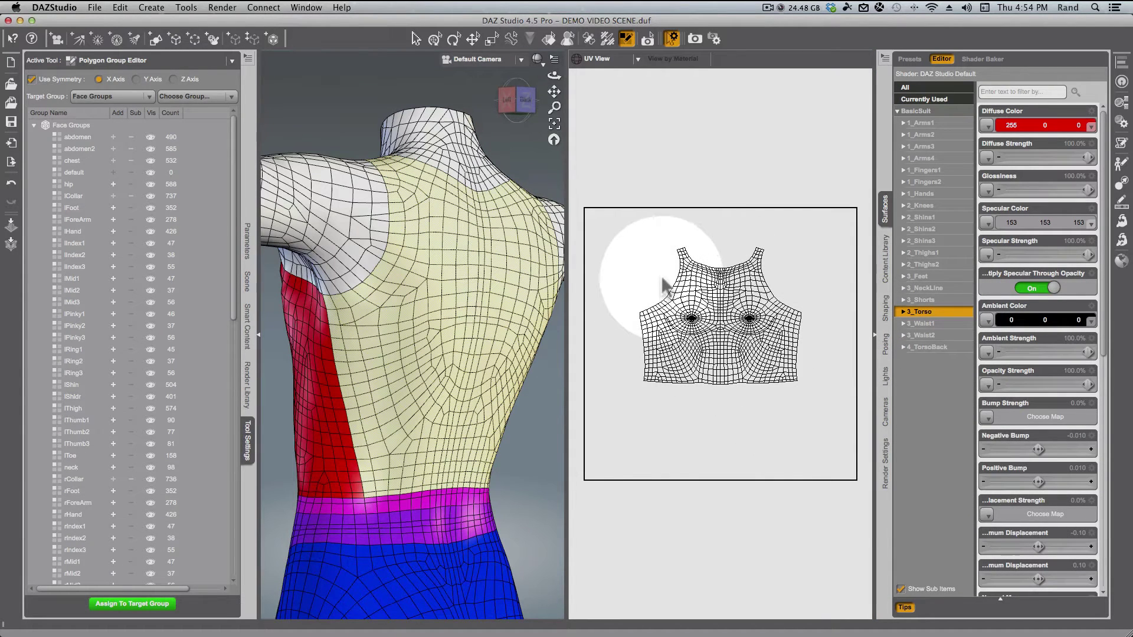
- Show the UV layout of the 4_TorsoBack surface and clear the polygon selection
click(932, 349)
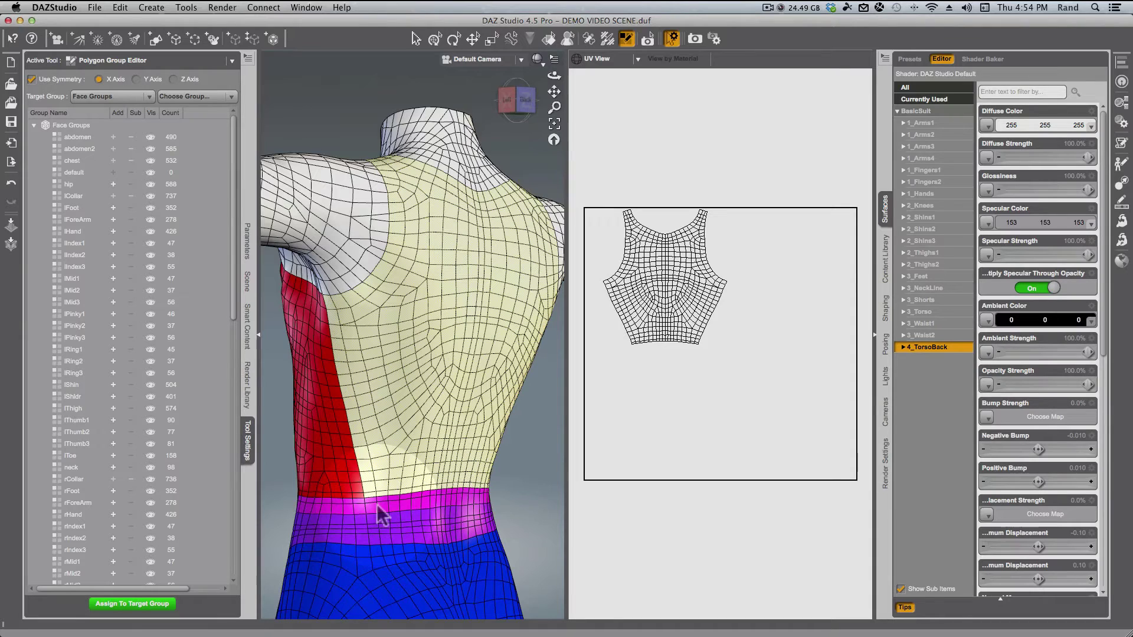
right_click(513, 469)
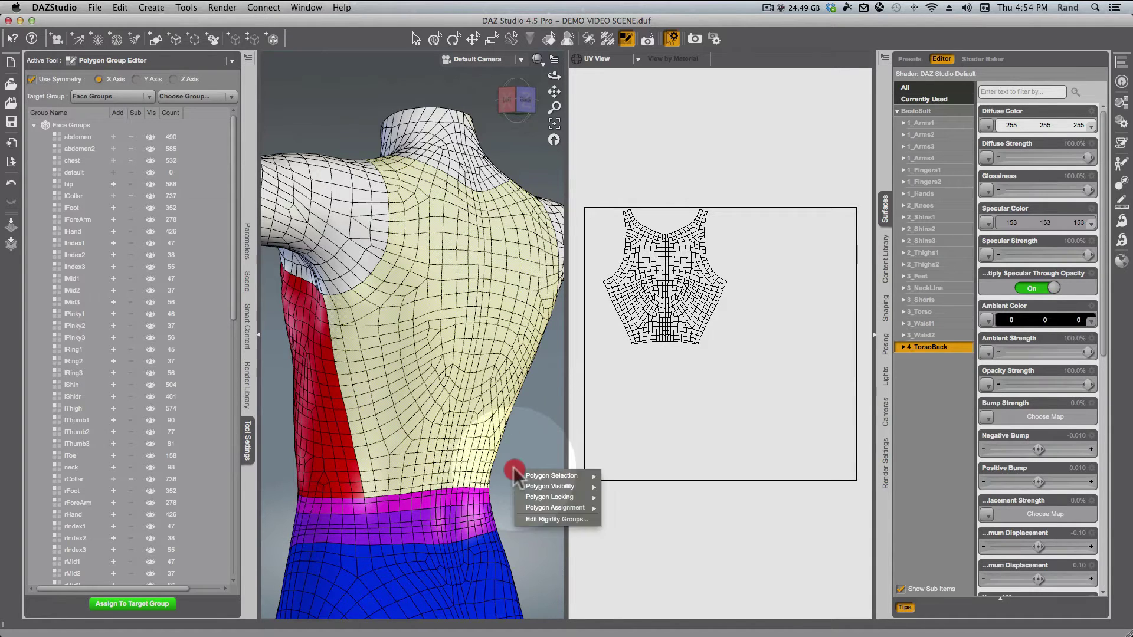
mouse_move(555, 477)
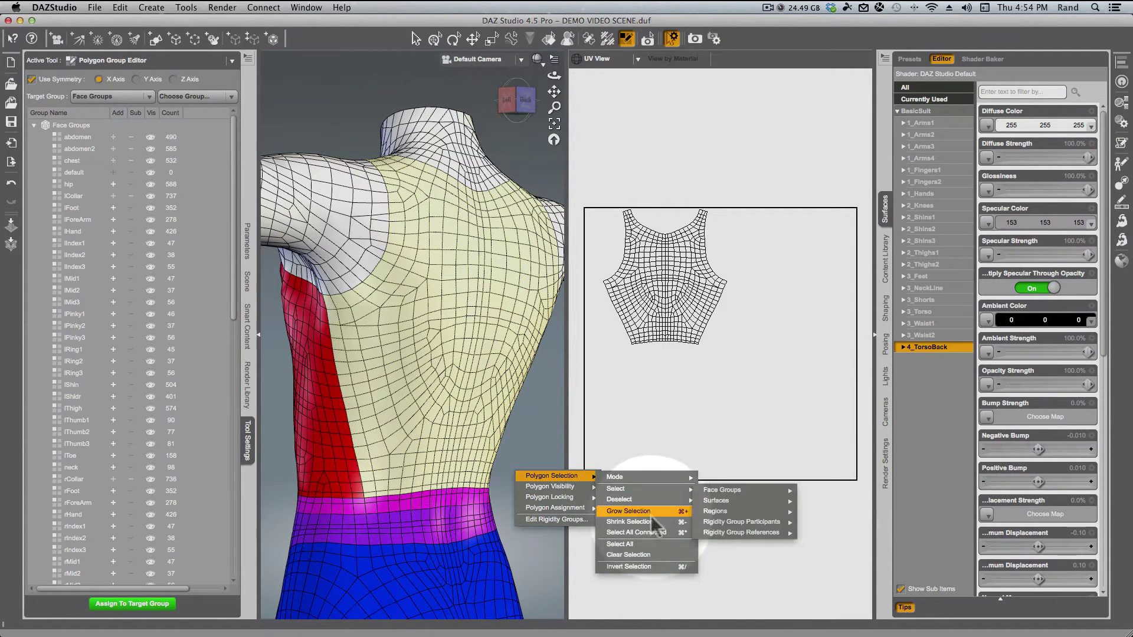
click(629, 554)
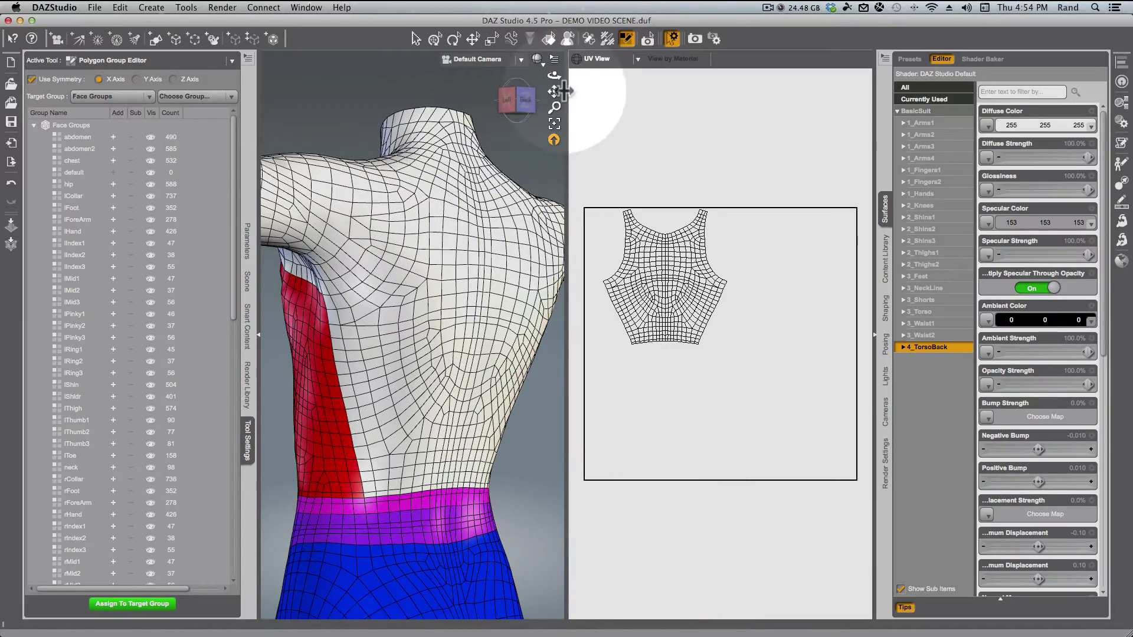
- Change the polygon selection mode and select the back polygons of the magenta waistband strip below the torso
drag(563, 99, 554, 7)
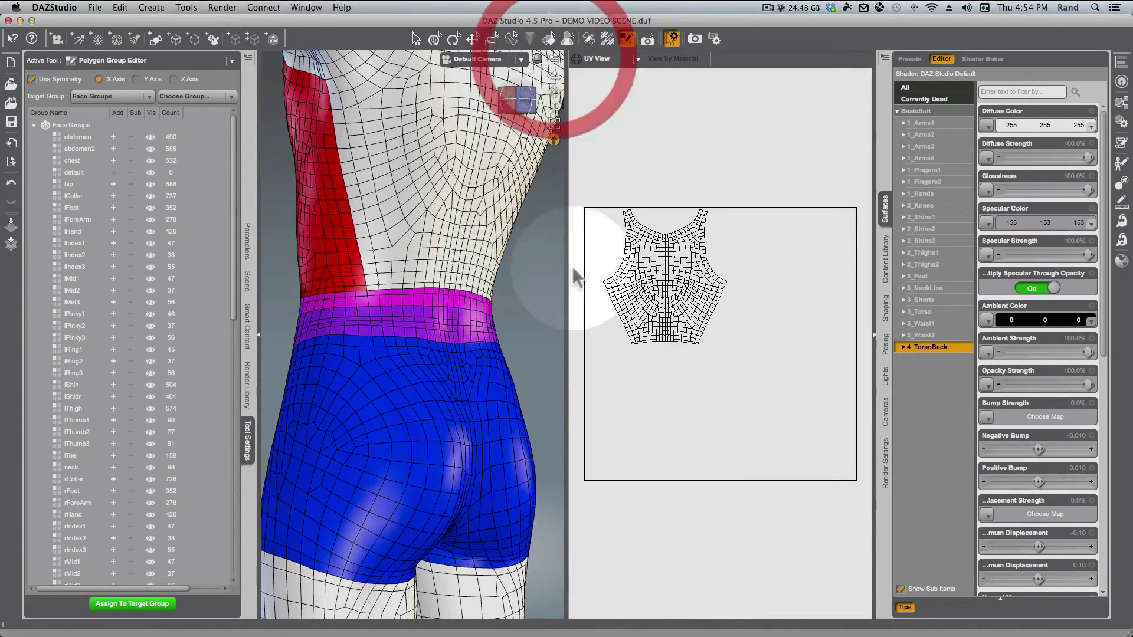
click(883, 218)
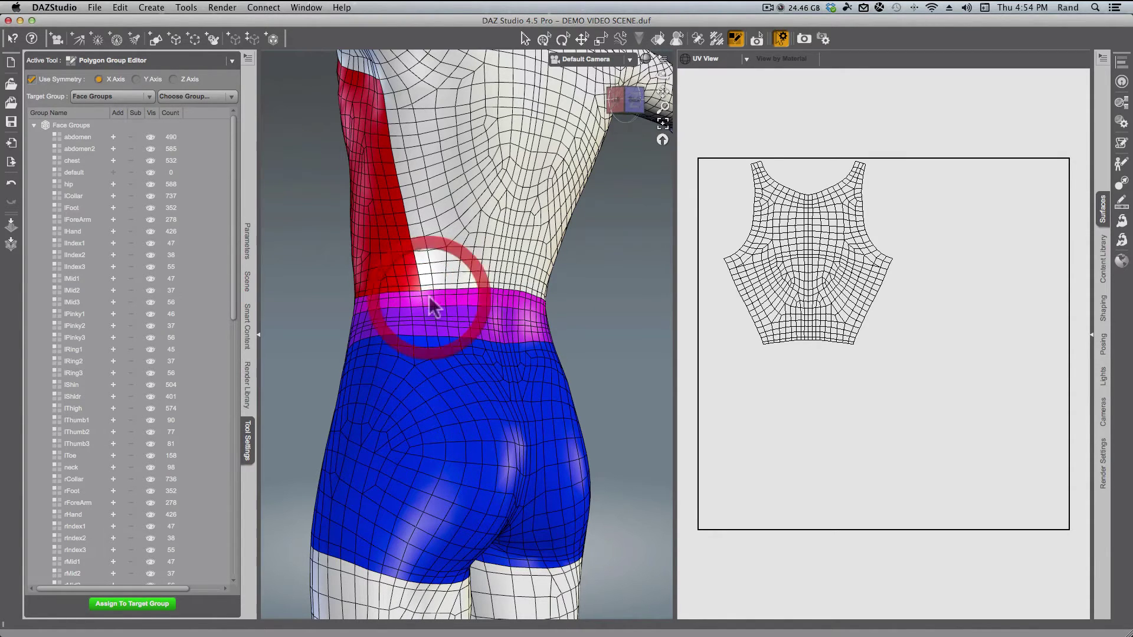
right_click(597, 308)
mouse_move(640, 347)
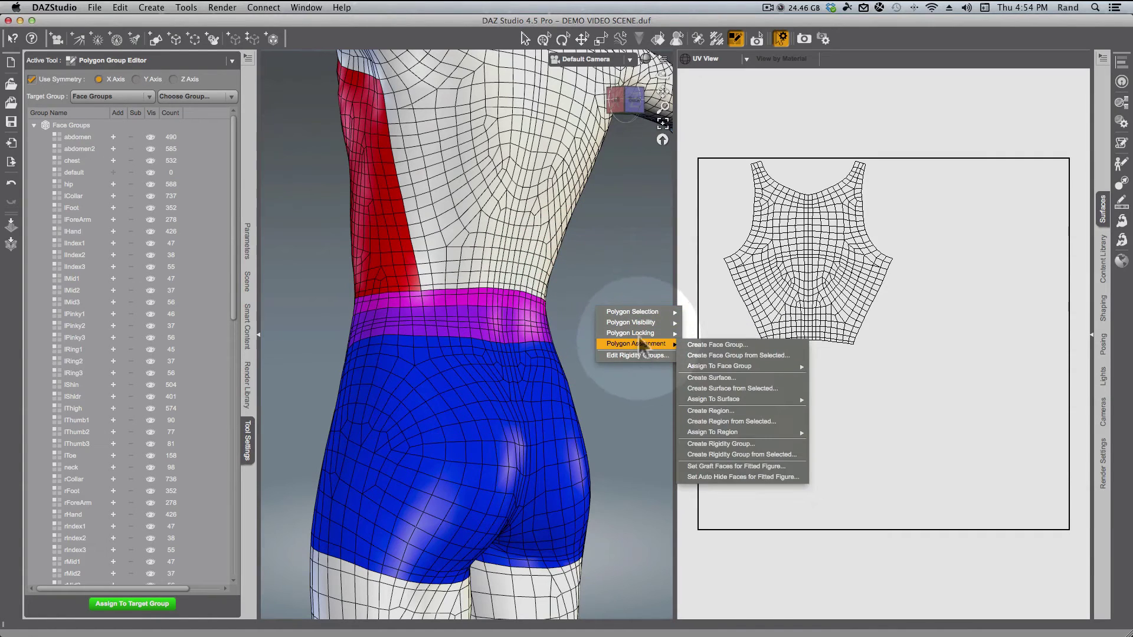
mouse_move(637, 311)
mouse_move(769, 319)
click(794, 328)
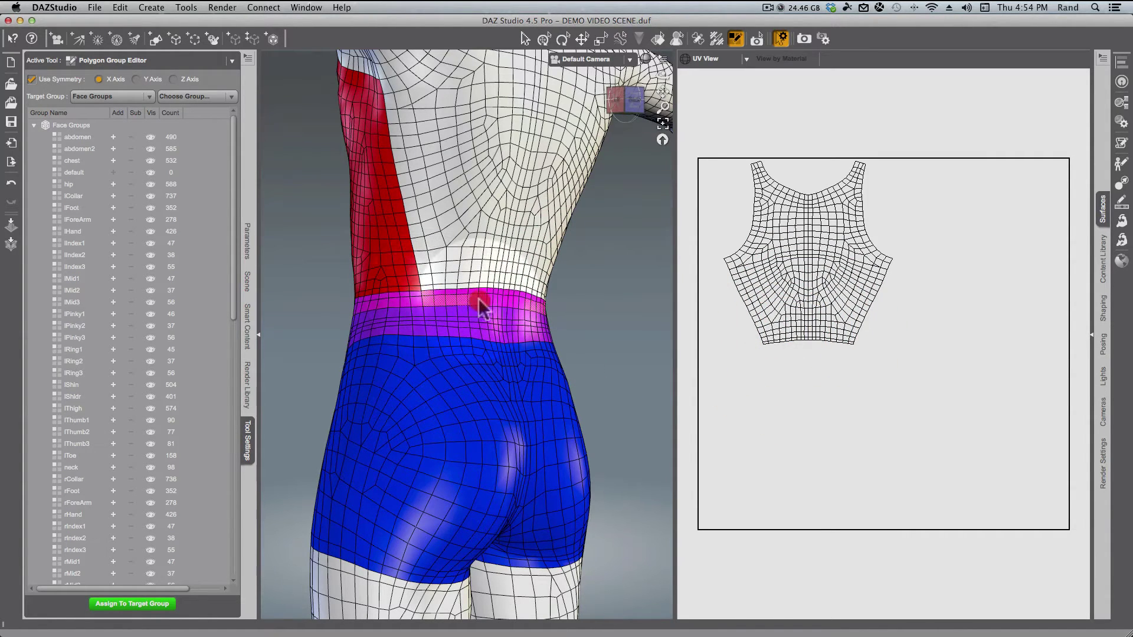
drag(498, 298, 454, 290)
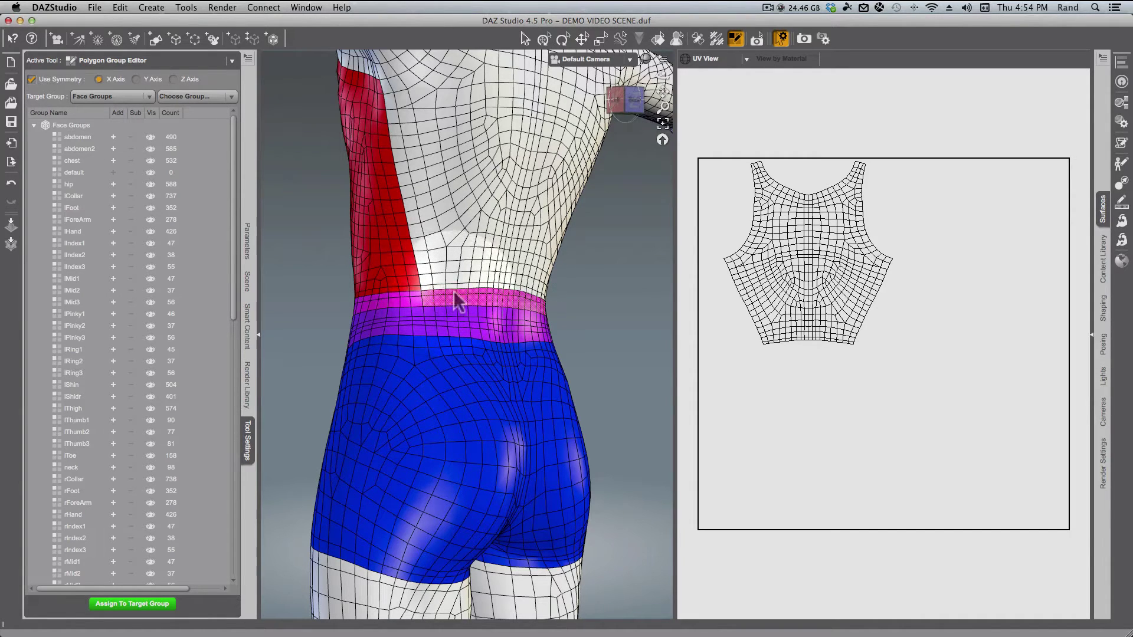
- Create a new surface named 4_Waist1Back from the selected waistband polygons
right_click(273, 303)
mouse_move(295, 340)
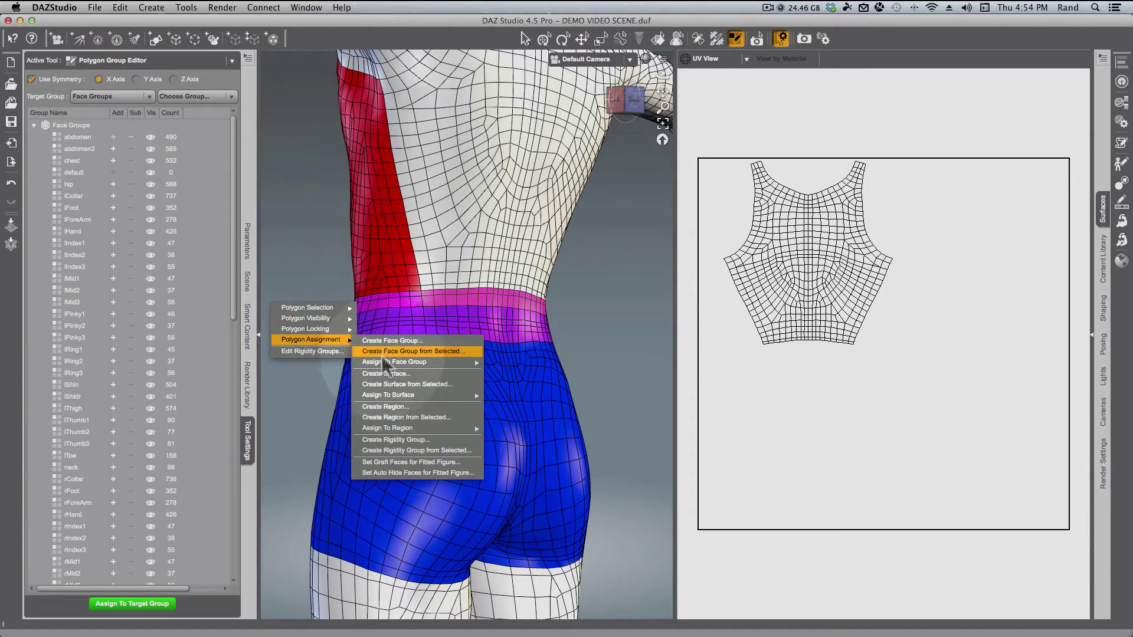
click(392, 385)
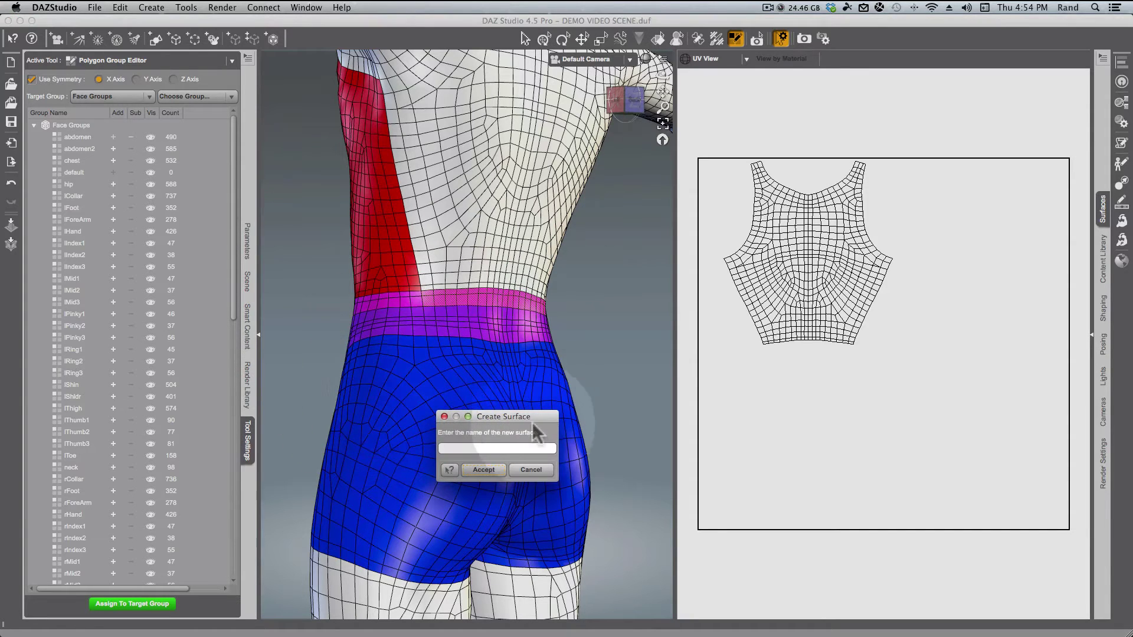
click(494, 449)
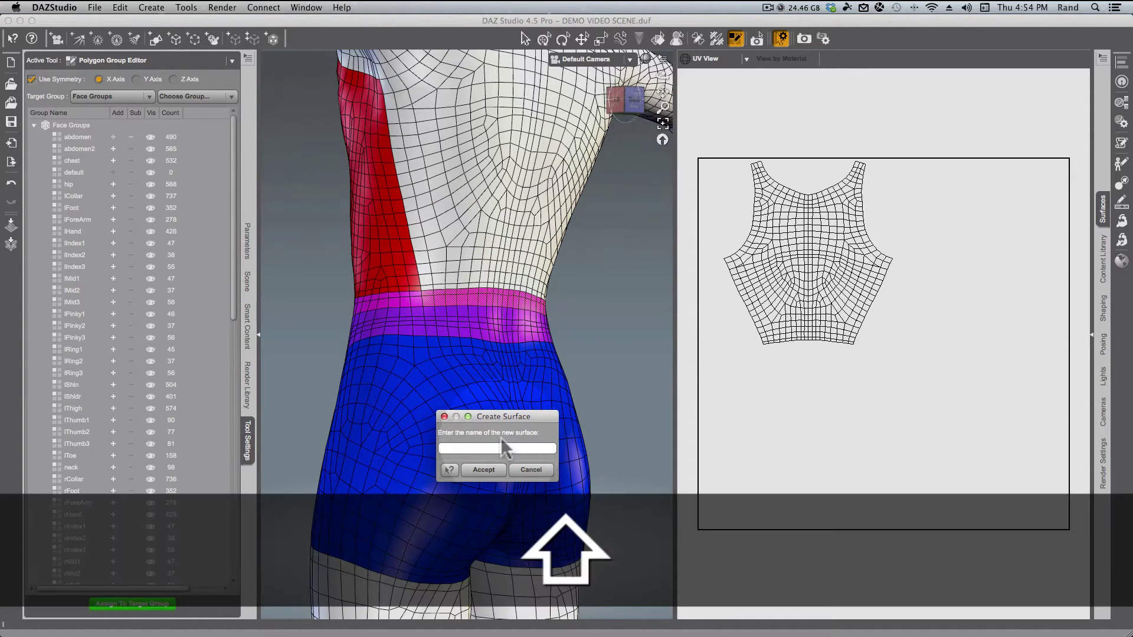
text(S)
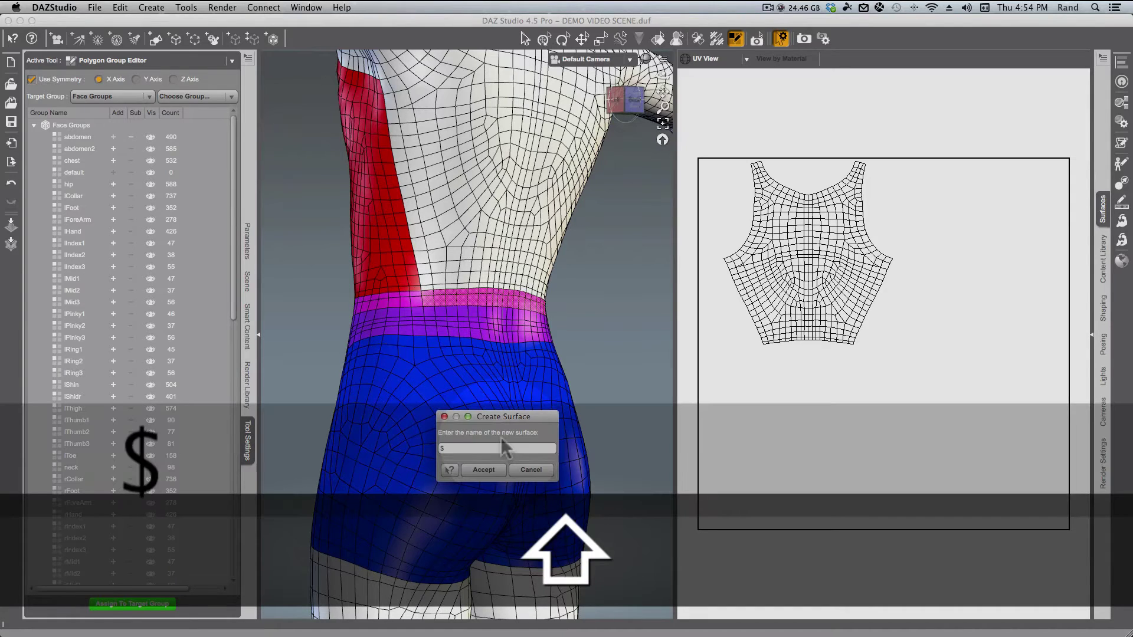
key(BackSpace)
text(4)
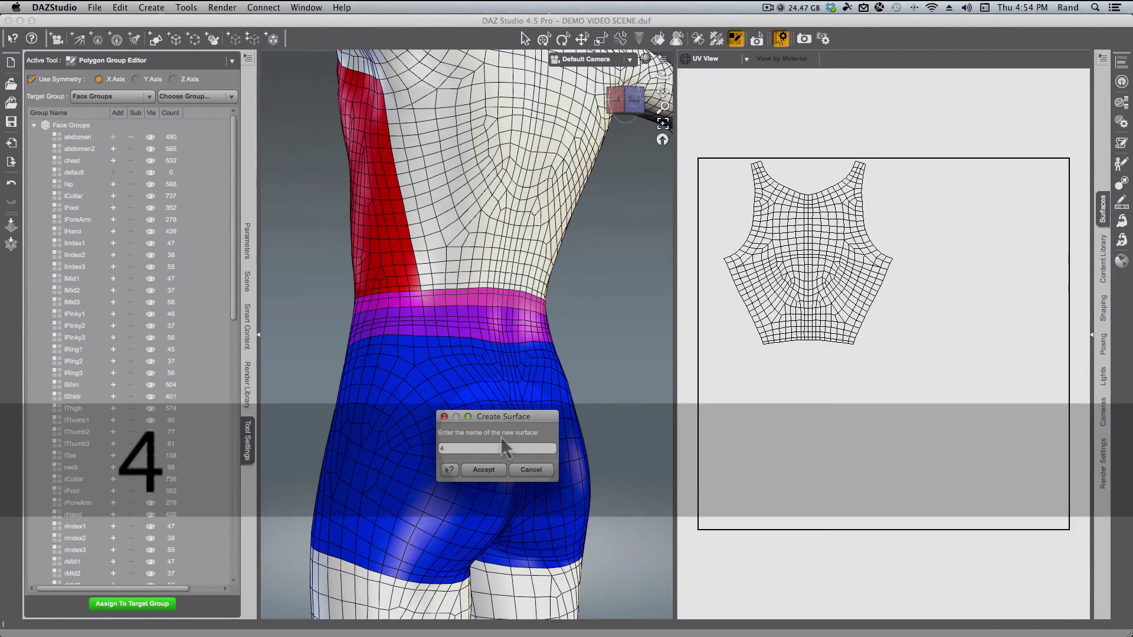
text(_Wais)
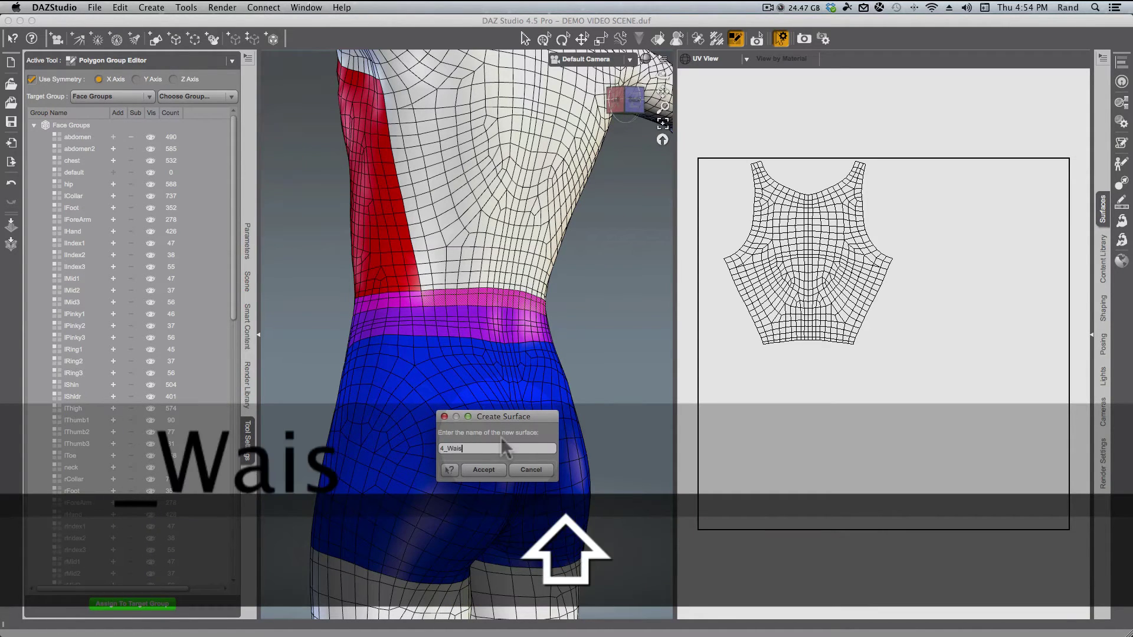
text(t1Back)
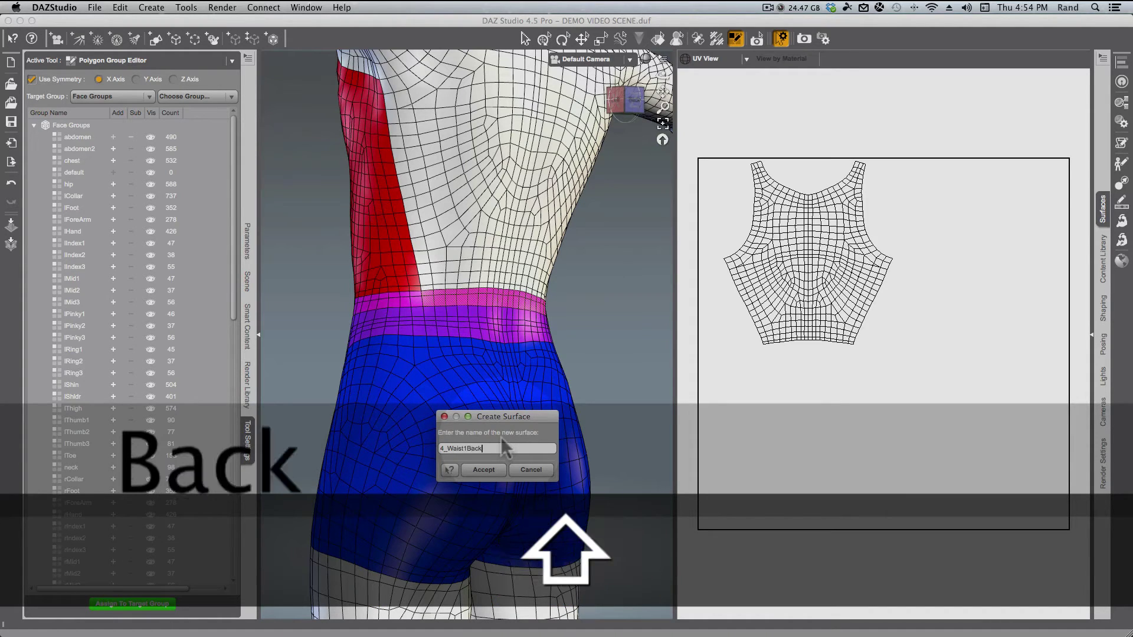
key(Return)
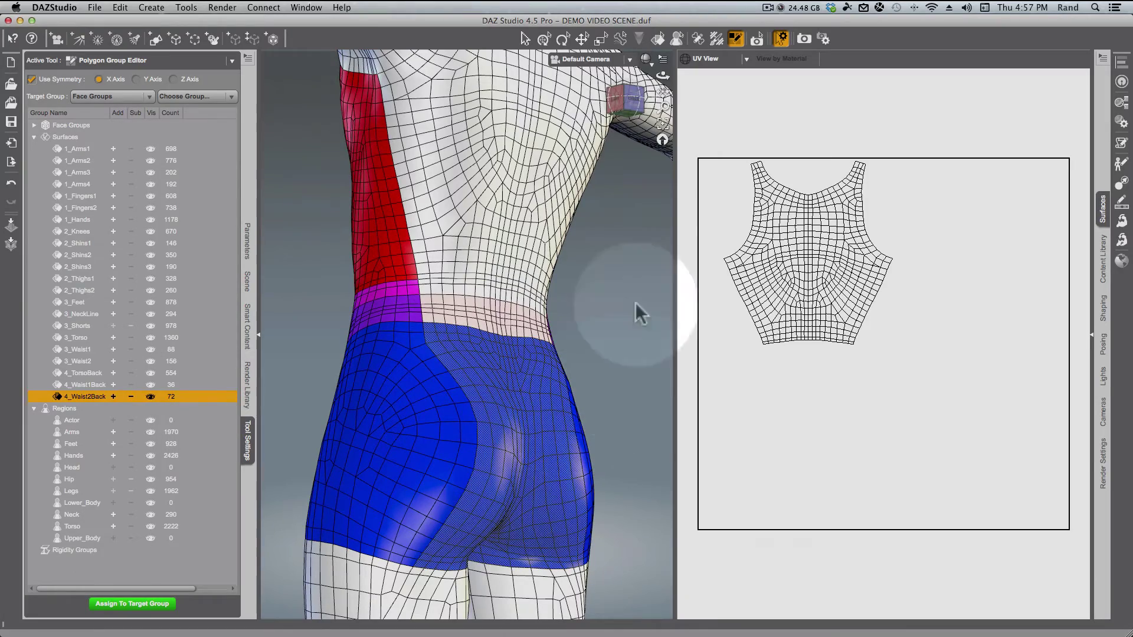
- Create a new surface named 4_ShortsBack from the selected back polygons of the shorts
drag(631, 107, 1109, 56)
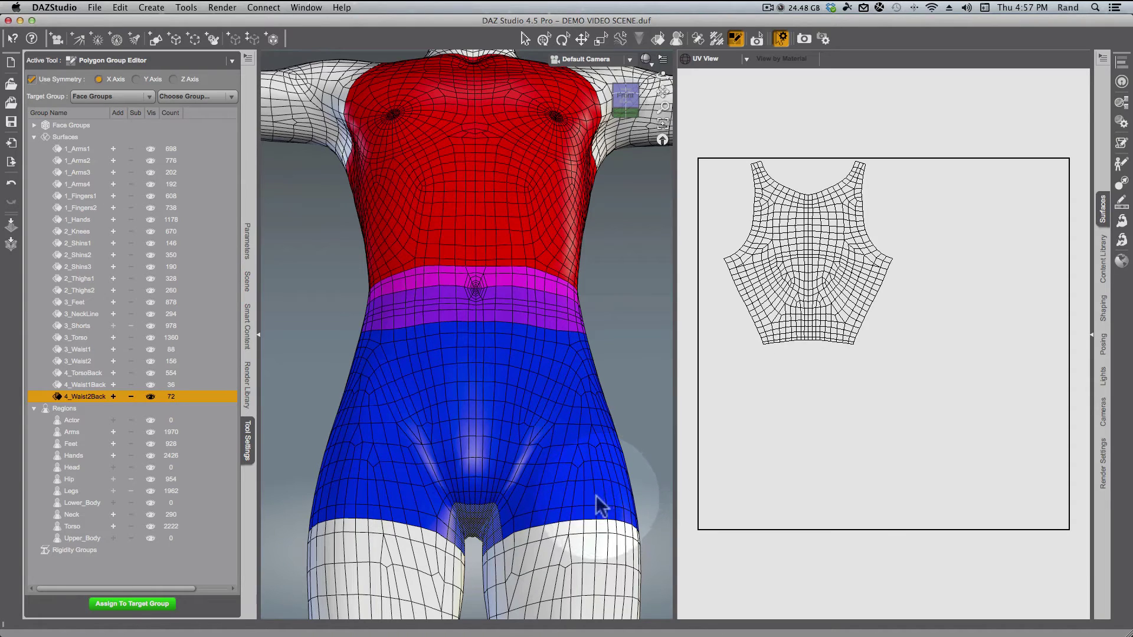
right_click(612, 319)
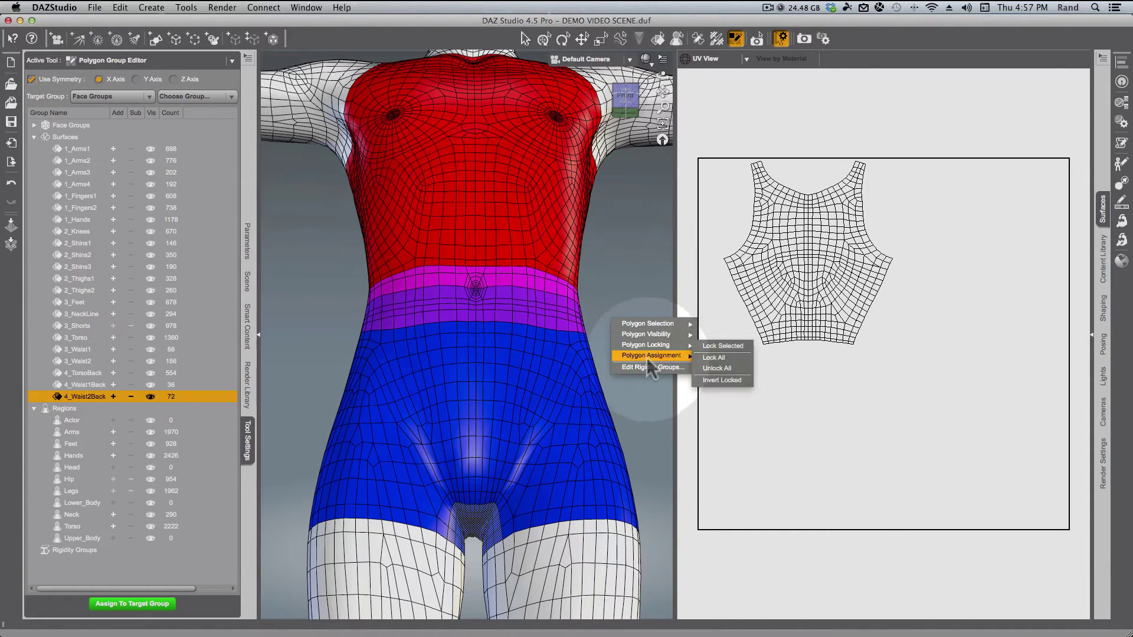
mouse_move(653, 356)
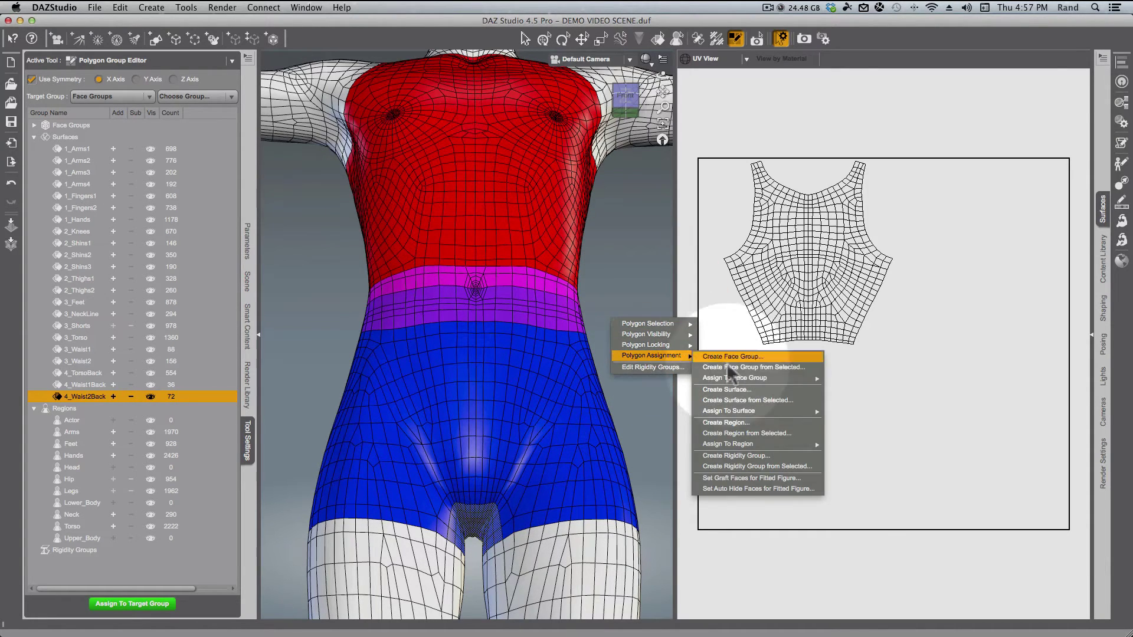
click(742, 401)
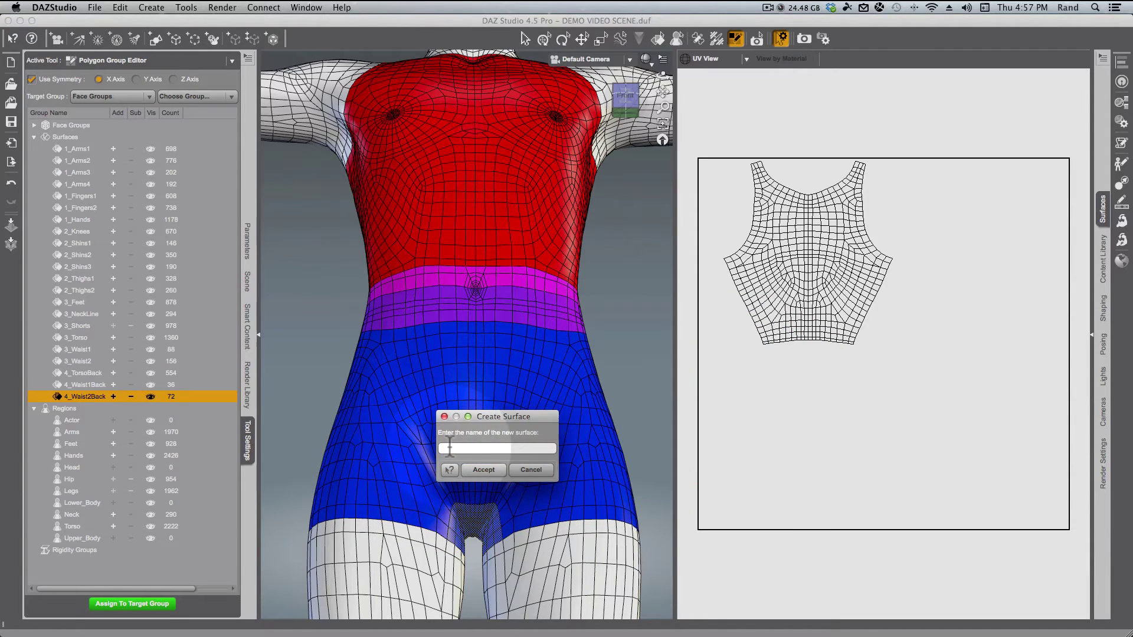
text(4_S)
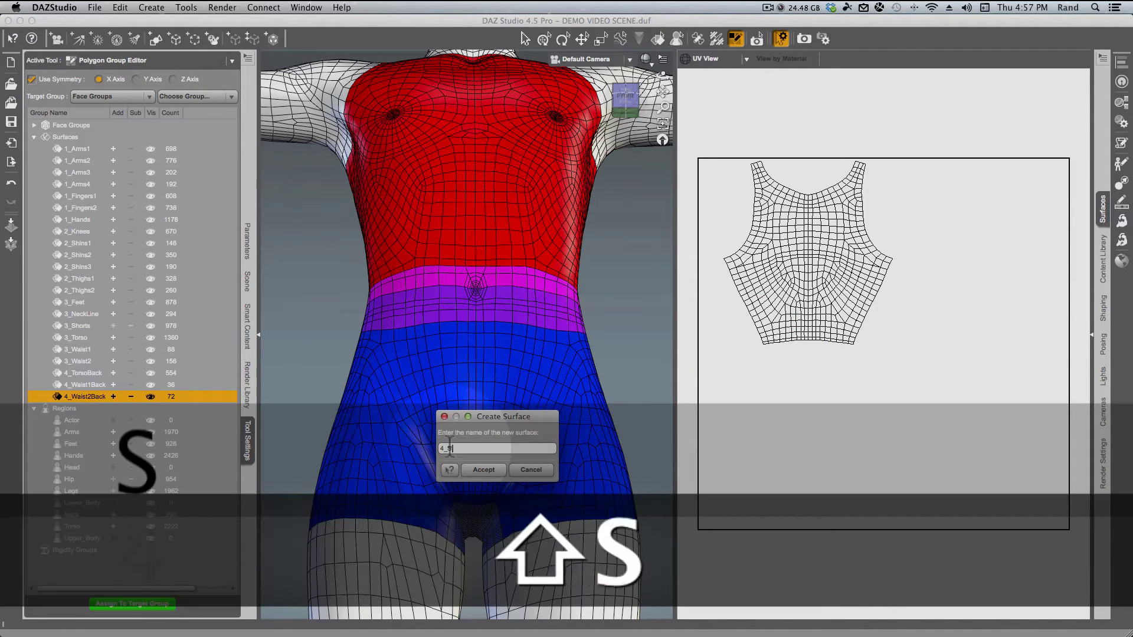
text(horts)
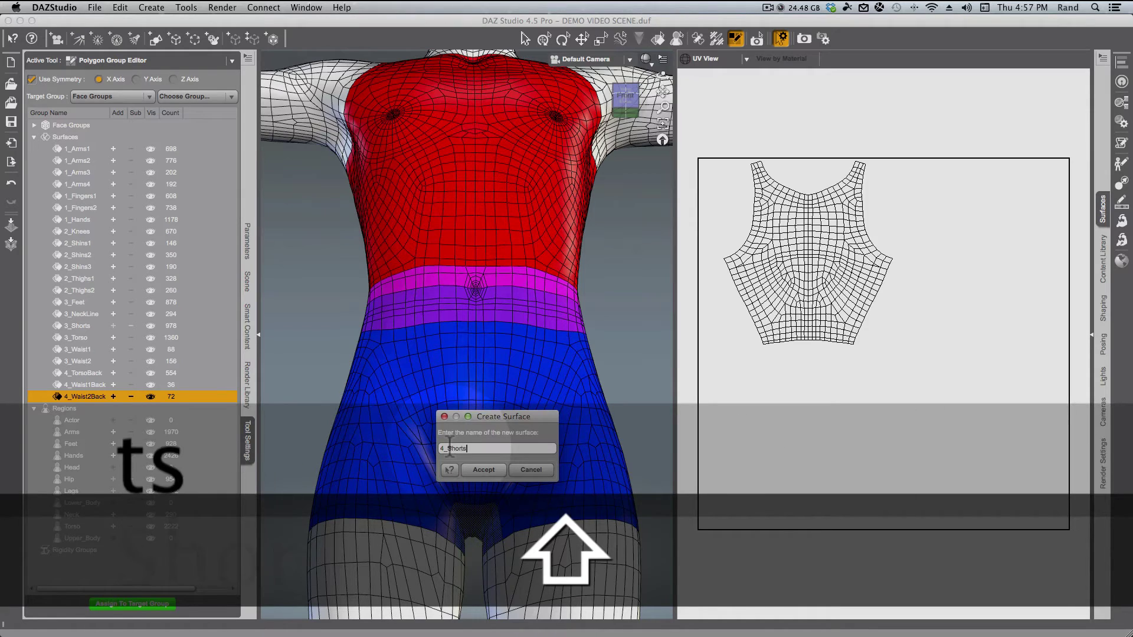
text(Bac)
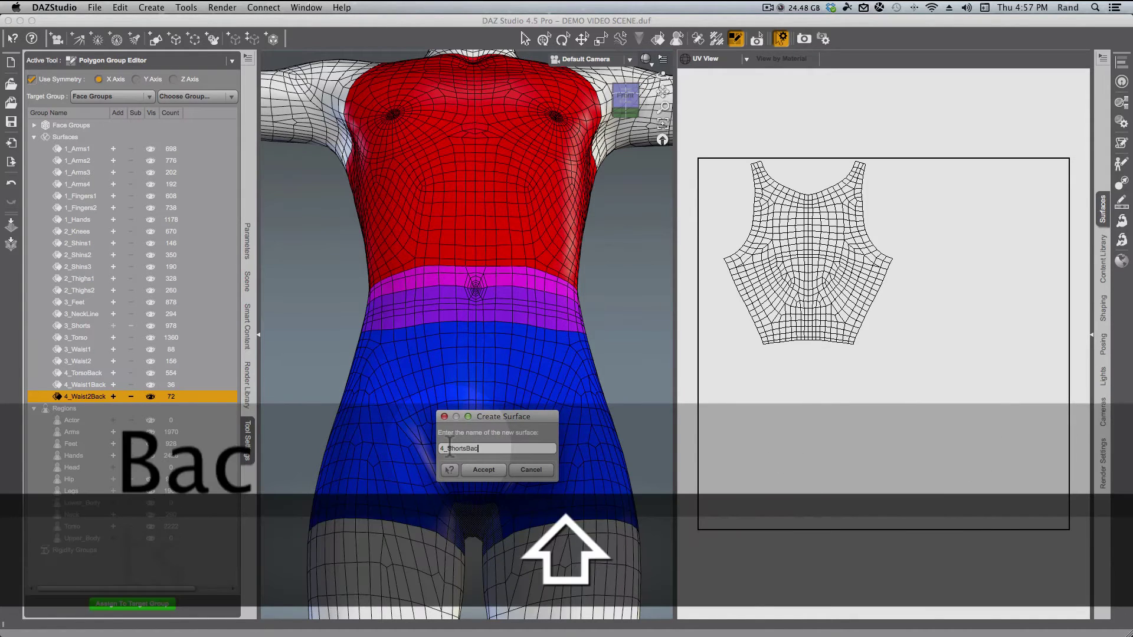
text(k)
key(Return)
- Show the combined UV layout of the 4_ShortsBack, 4_TorsoBack, 4_Waist1Back and 4_Waist2Back surfaces
click(630, 88)
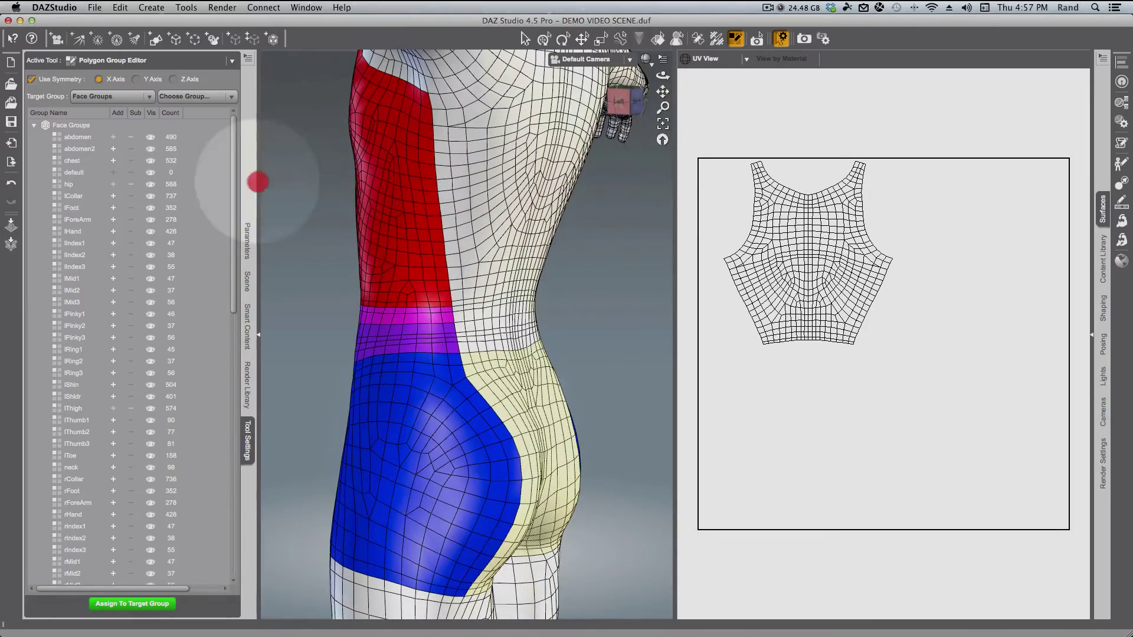
click(663, 140)
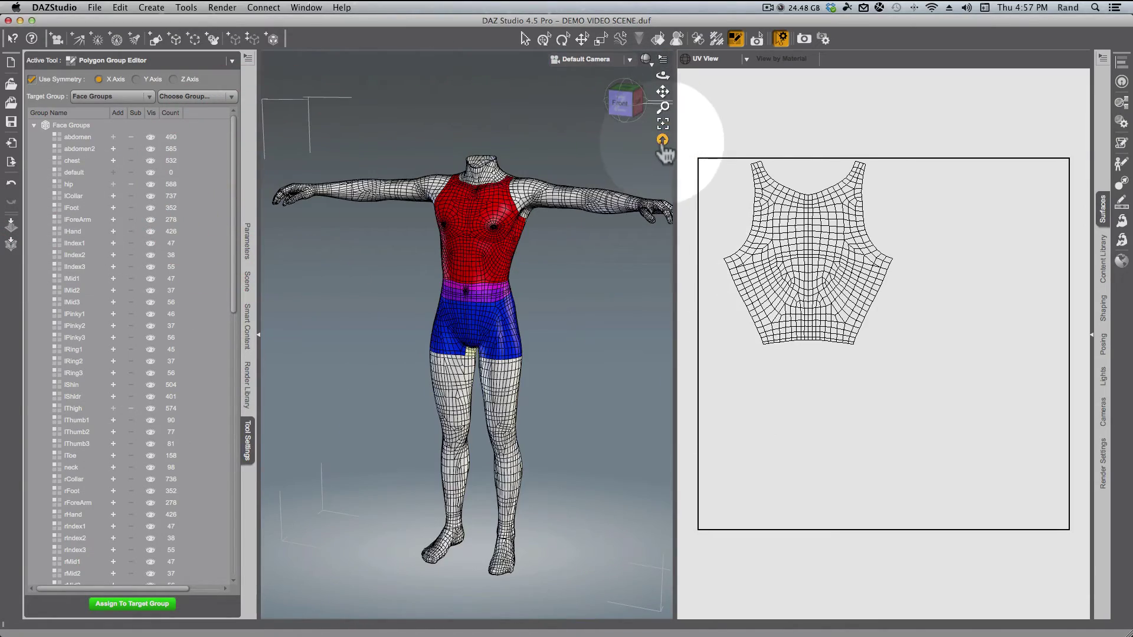
click(246, 448)
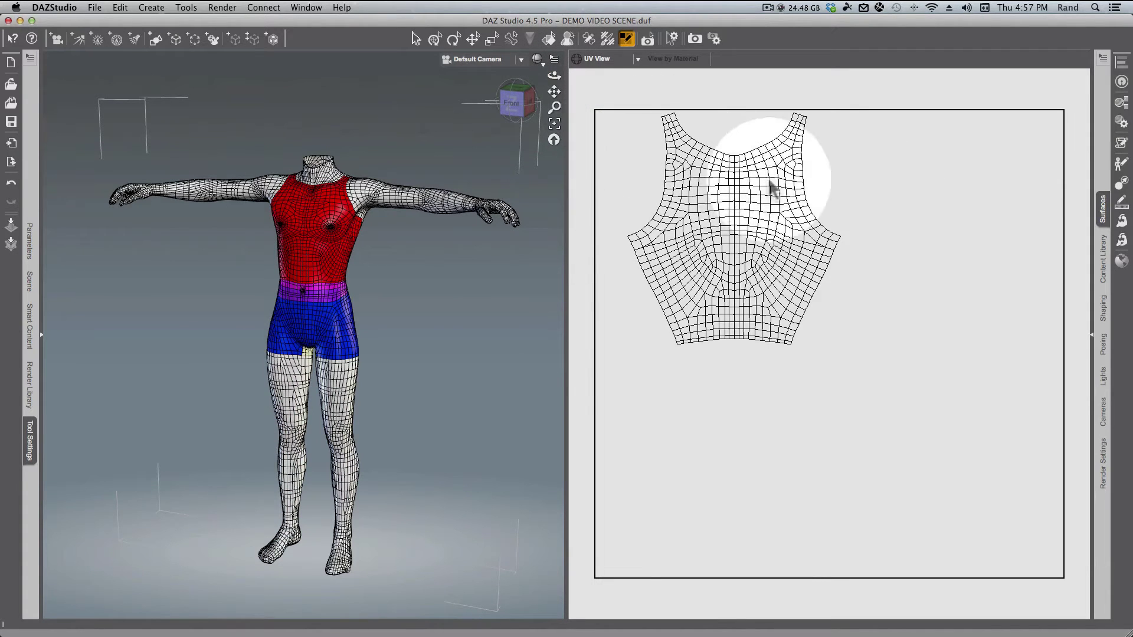
click(1102, 208)
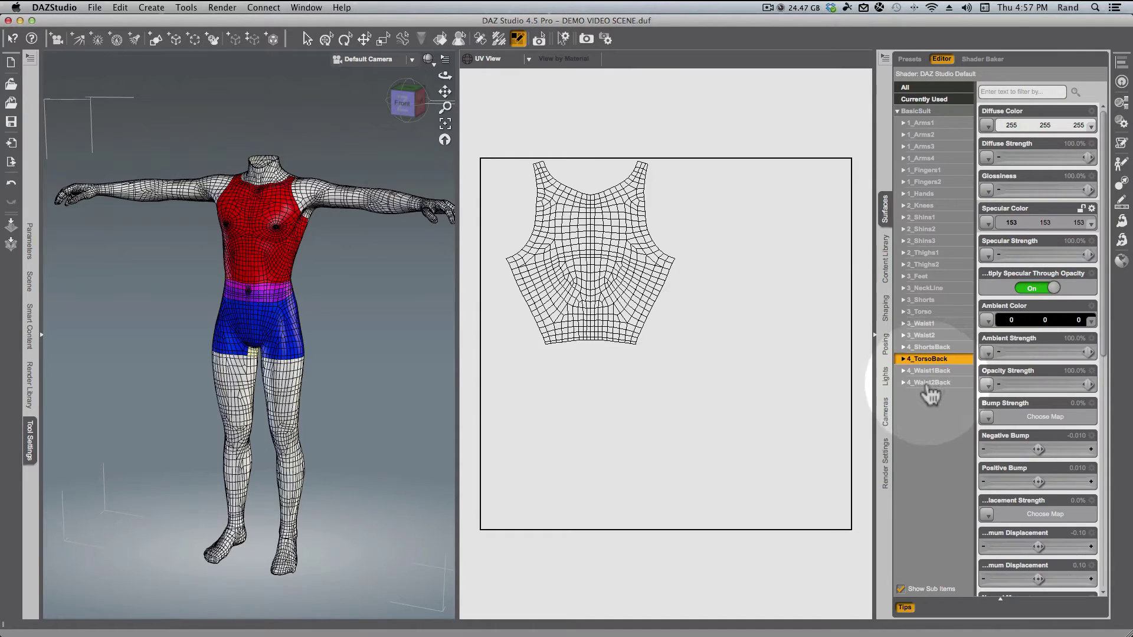
click(948, 382)
shift+click(934, 360)
shift+click(932, 348)
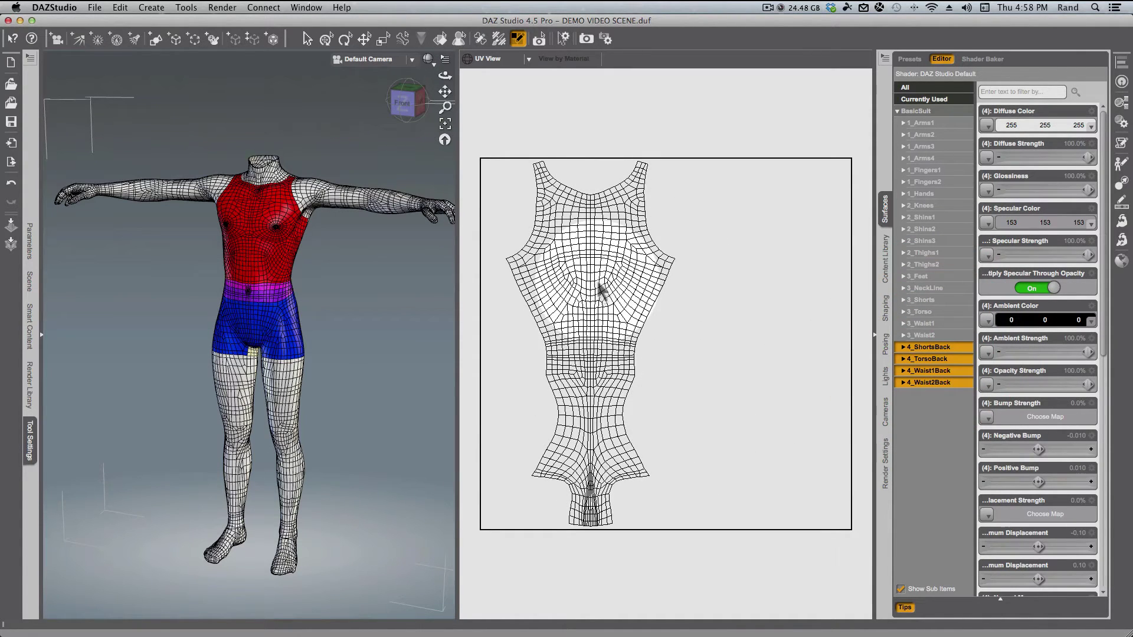
- Check the combined UV layout of all surfaces prefixed 3_ for overlaps, and view 3_NeckLine on its own
click(943, 335)
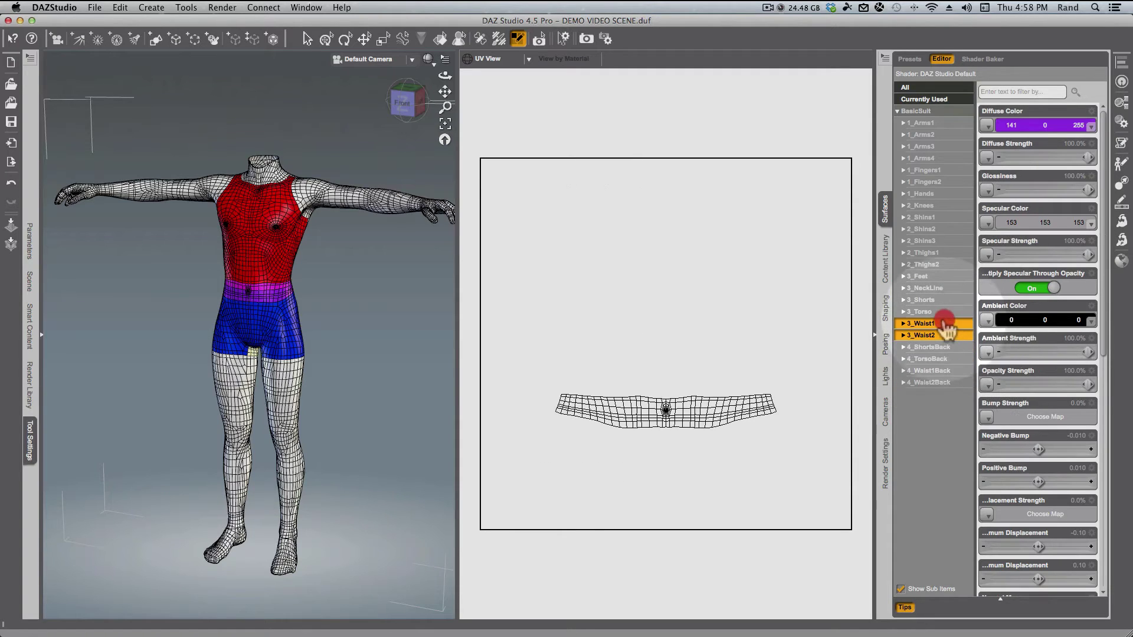
shift+click(943, 302)
shift+click(946, 276)
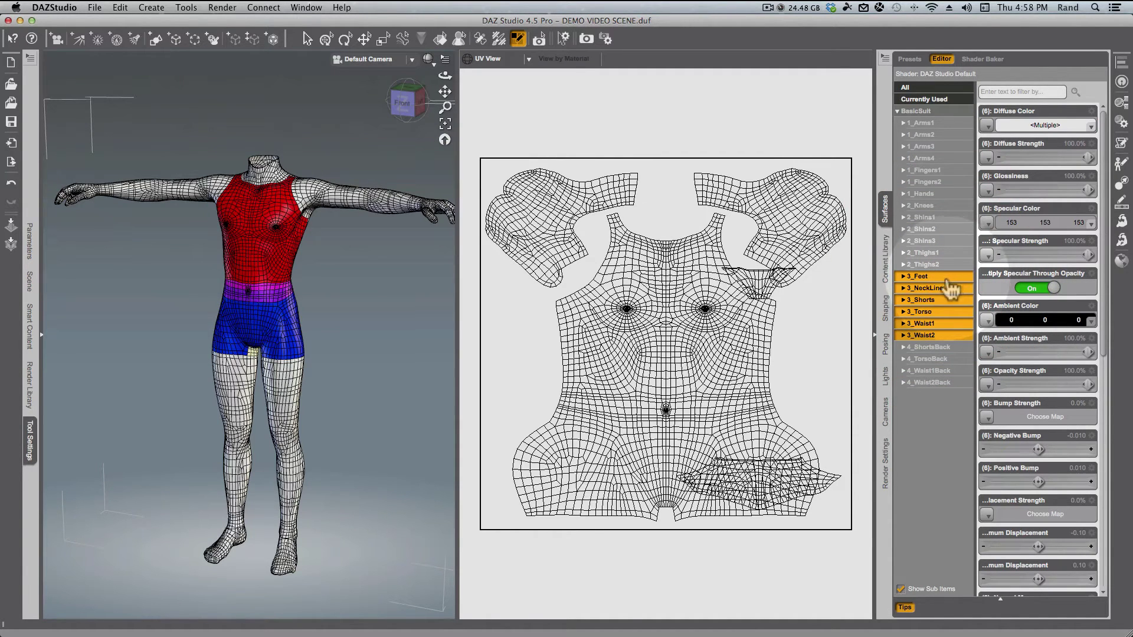
click(938, 289)
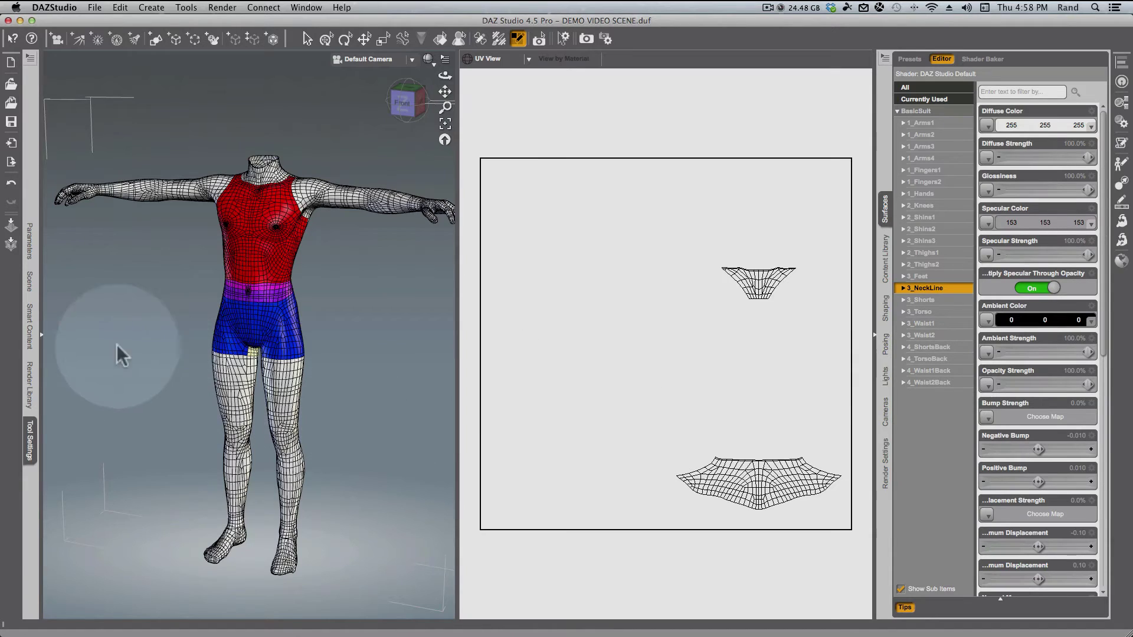
- Rename the 3_NeckLine surface to 4_NeckLine in the Polygon Group Editor
click(28, 440)
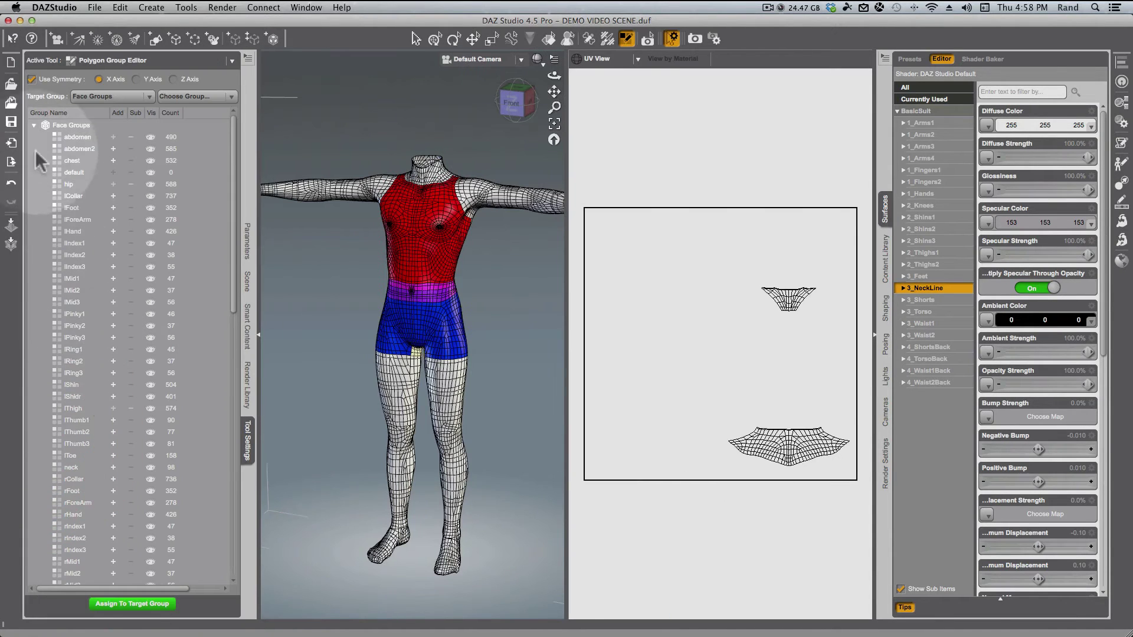
click(34, 125)
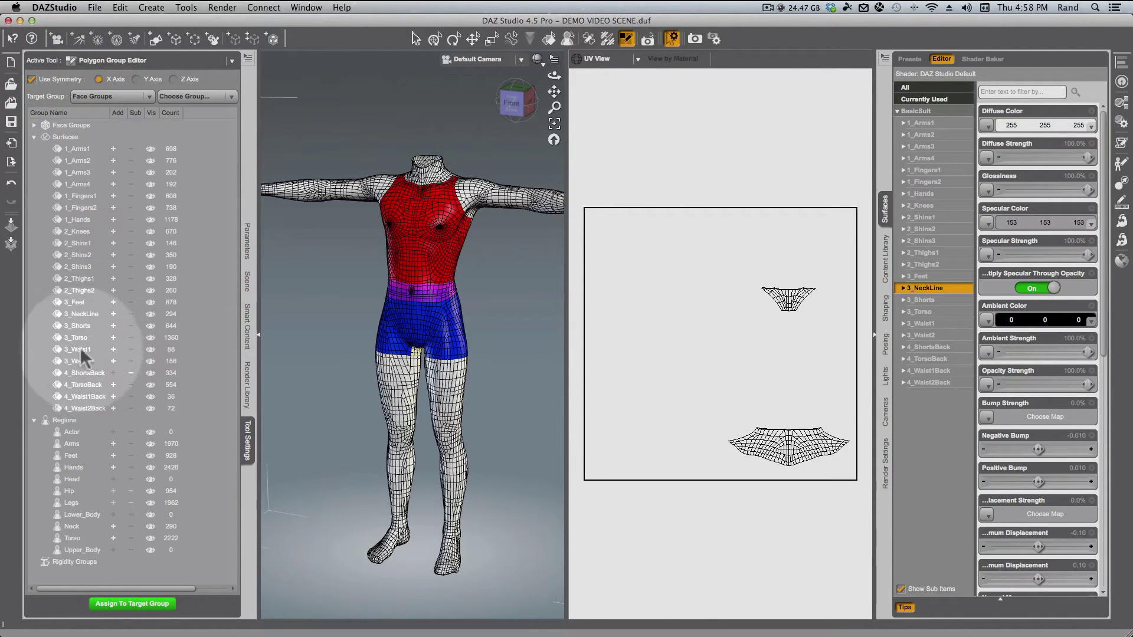
click(81, 314)
click(78, 315)
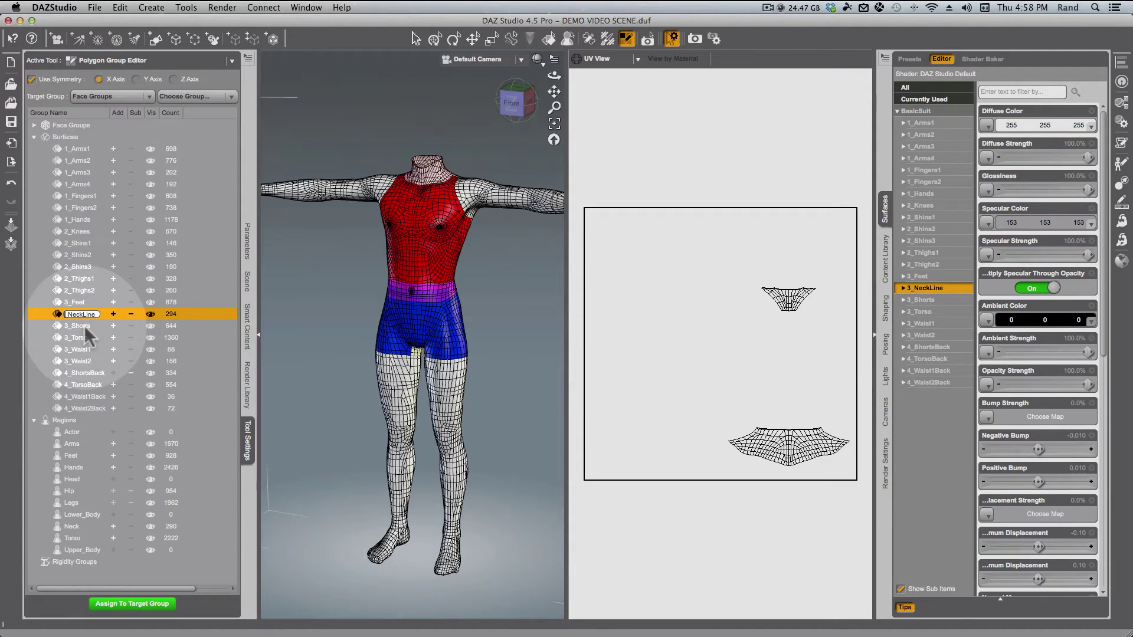
text(4)
key(Return)
- Review the combined UV layout of the surfaces prefixed 4_, and that of 3_Feet through 3_Waist2
click(966, 384)
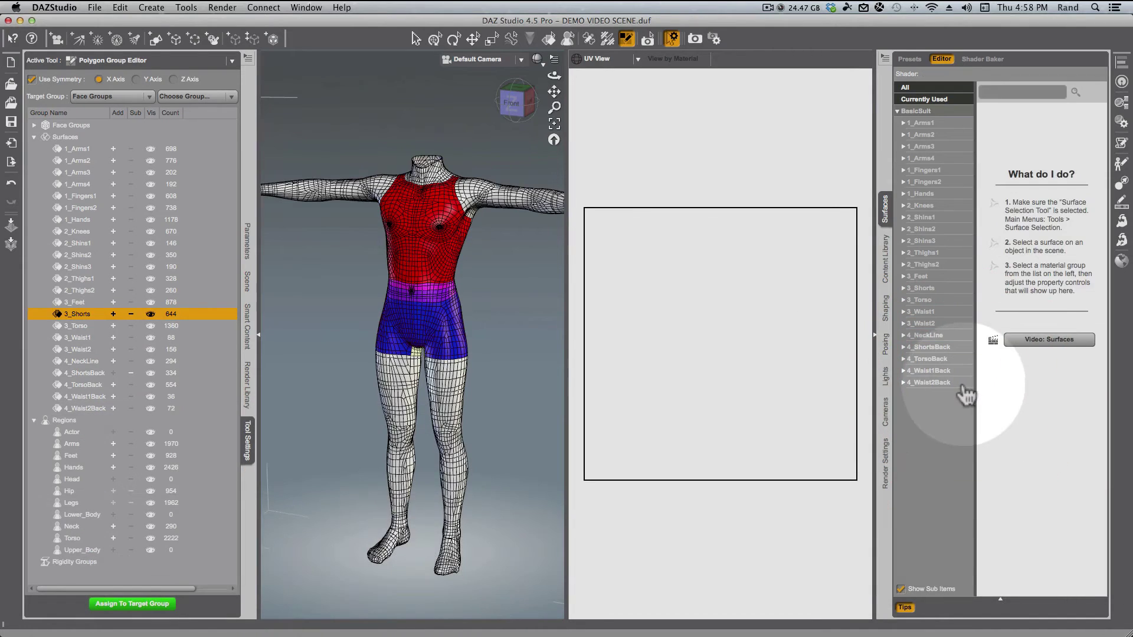
shift+click(939, 348)
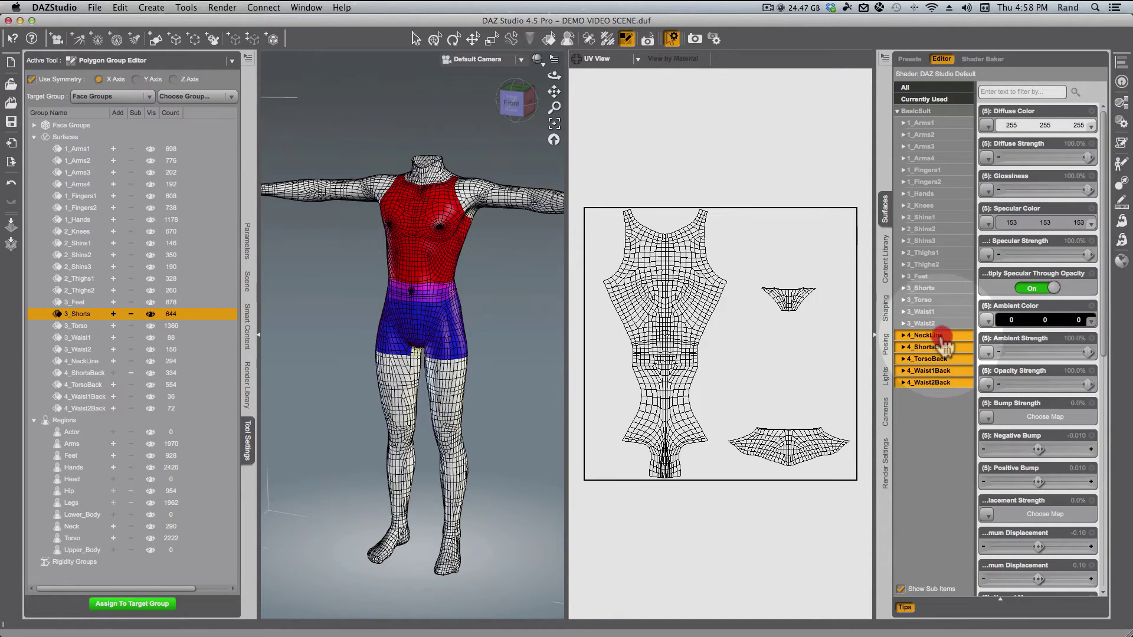
shift+click(942, 336)
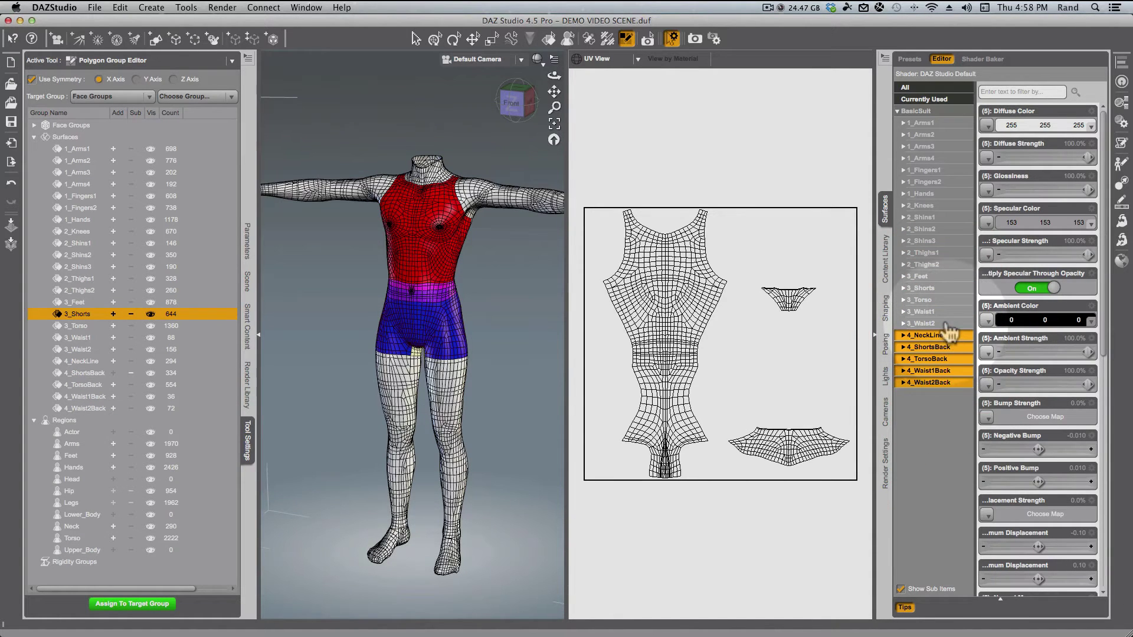
click(941, 323)
shift+click(939, 277)
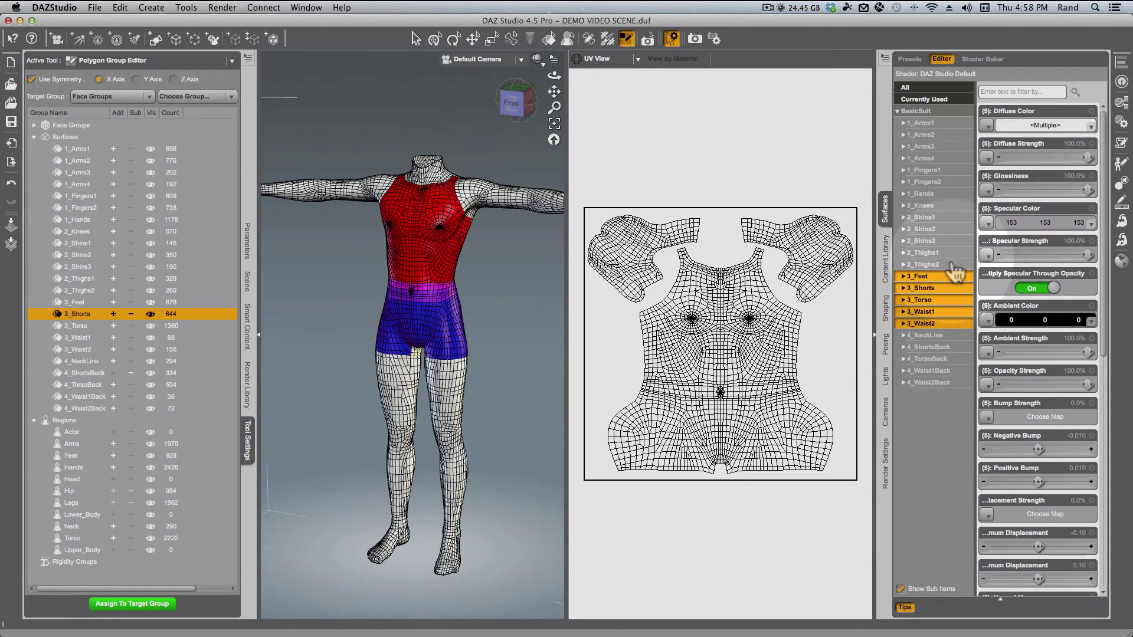
- Set the diffuse color of all arm, finger and hand surfaces prefixed 1_ to green (27, 217, 0)
drag(952, 265, 947, 125)
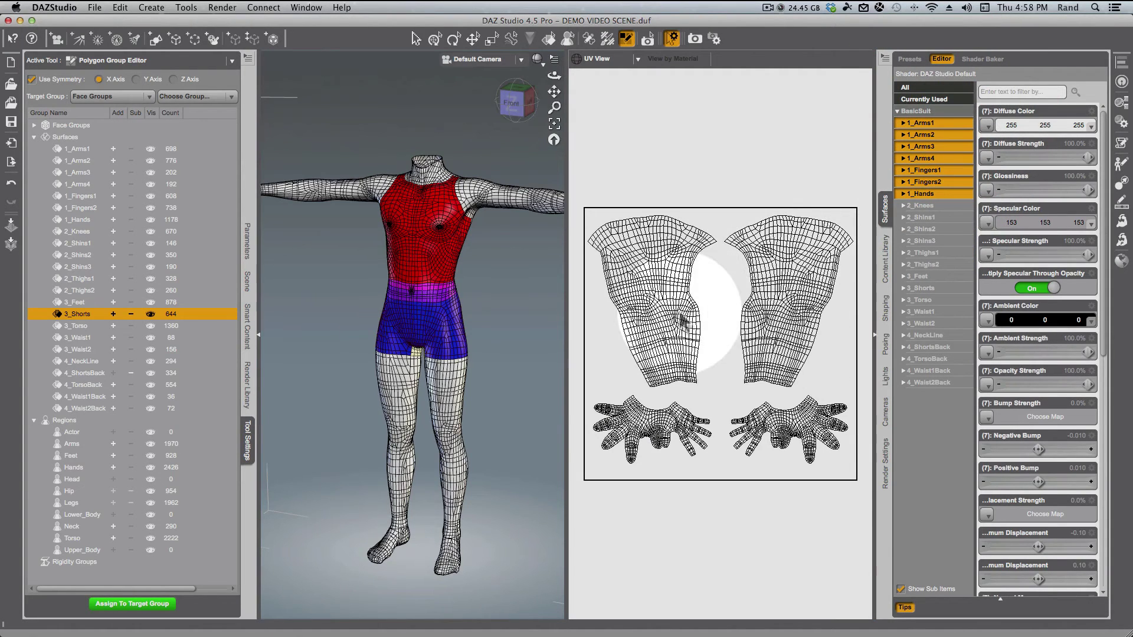
click(507, 101)
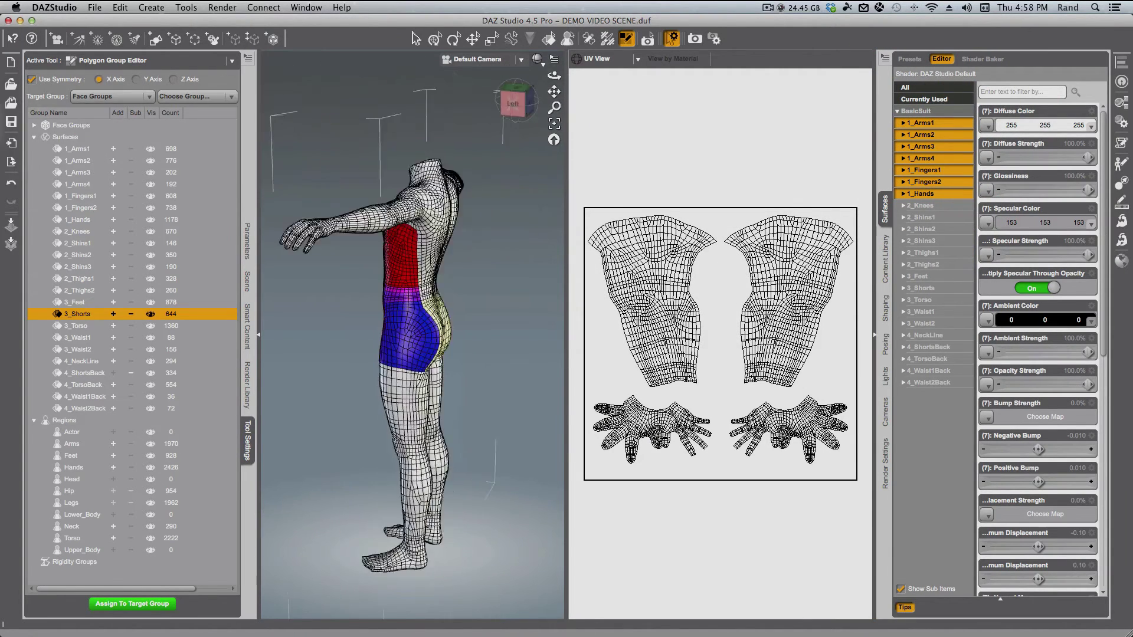
drag(507, 101, 9, 83)
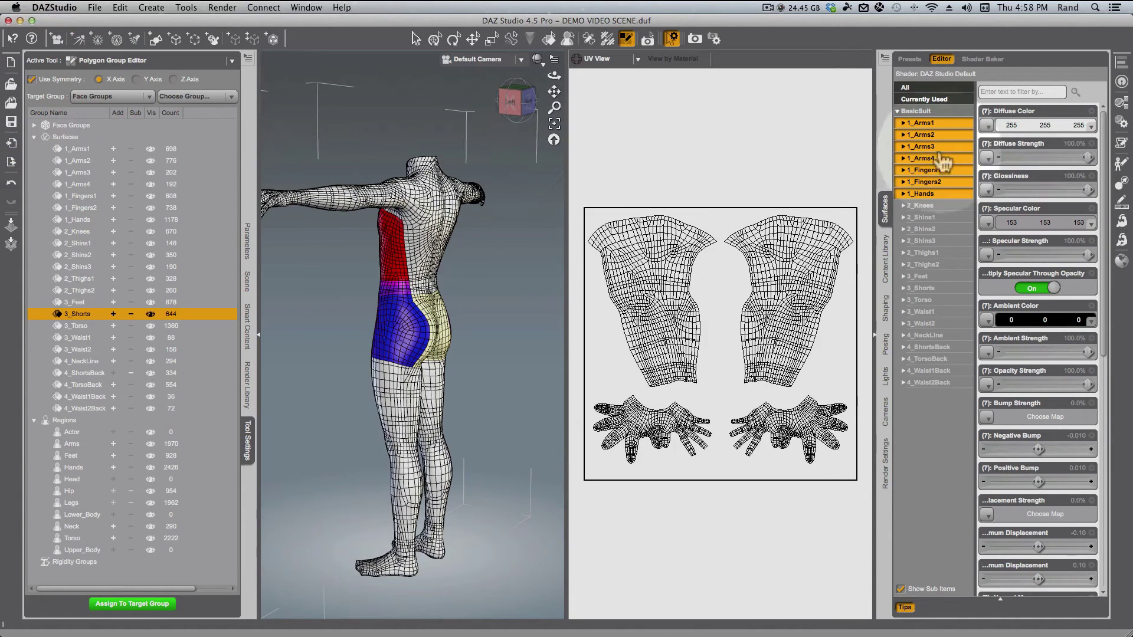
click(1027, 126)
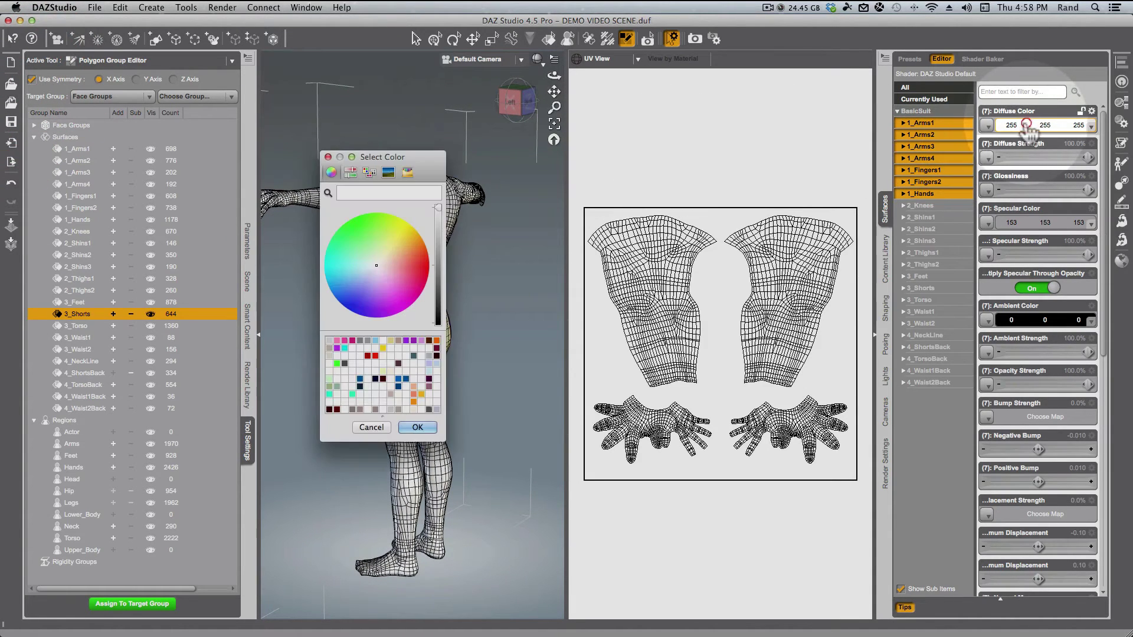
click(365, 248)
click(356, 217)
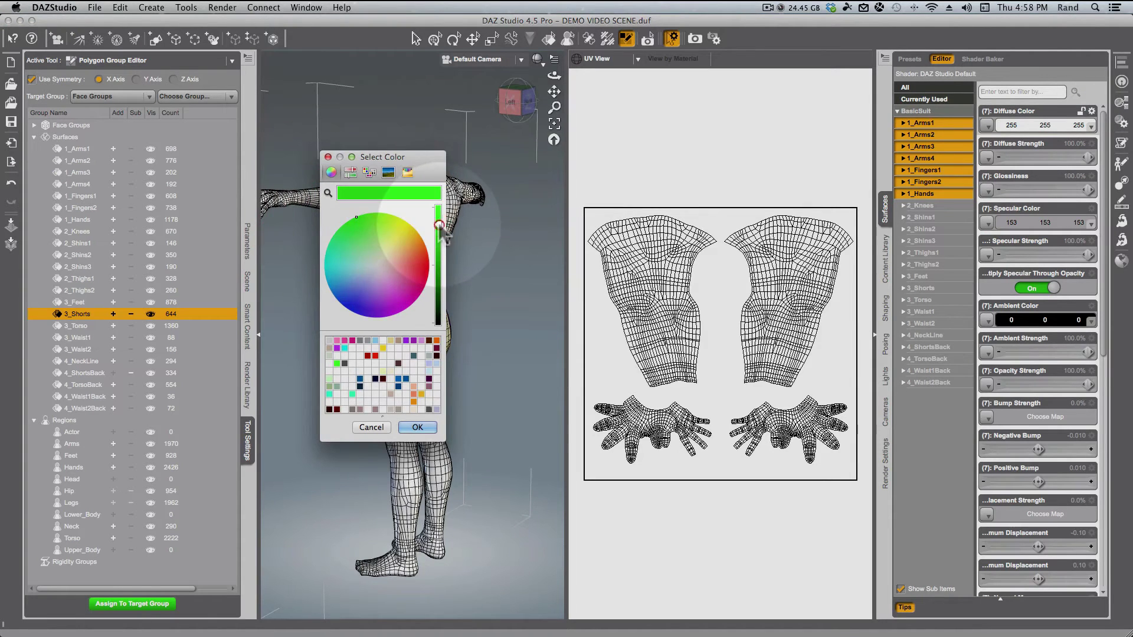
click(417, 428)
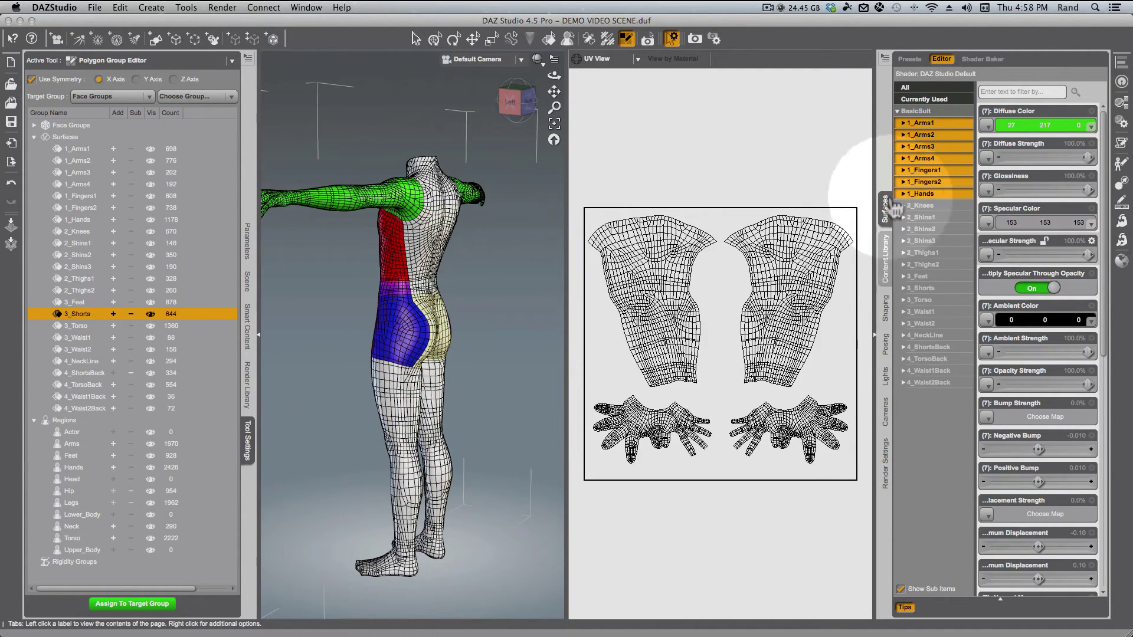
- Set the diffuse color of the knee, shin and thigh surfaces prefixed 2_ to orange (255, 133, 0)
drag(956, 207, 950, 264)
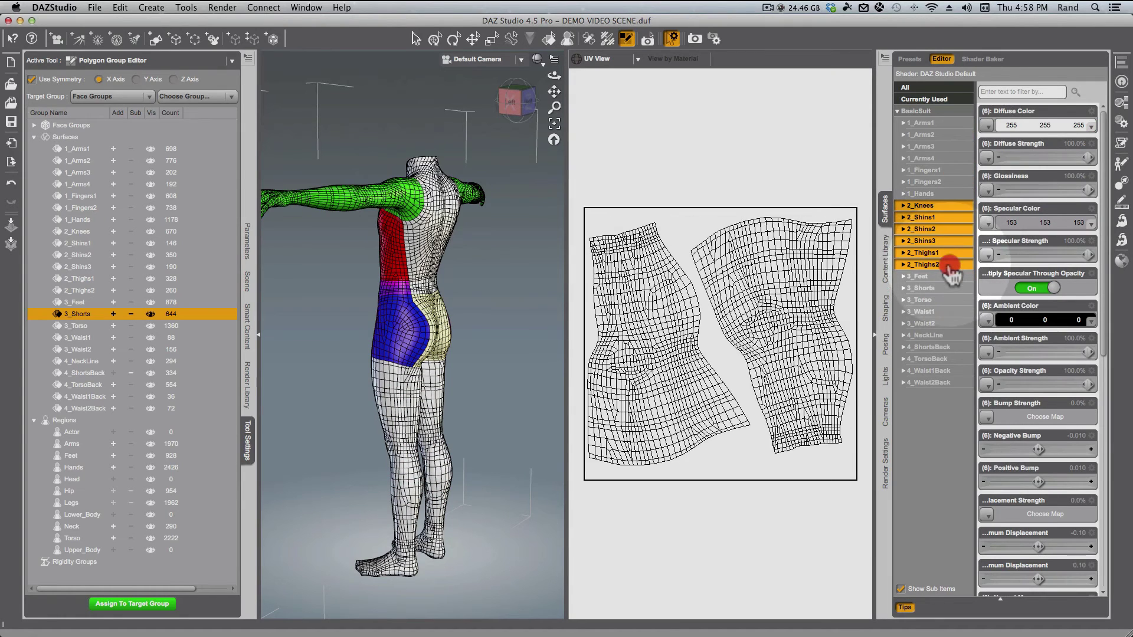
click(1041, 126)
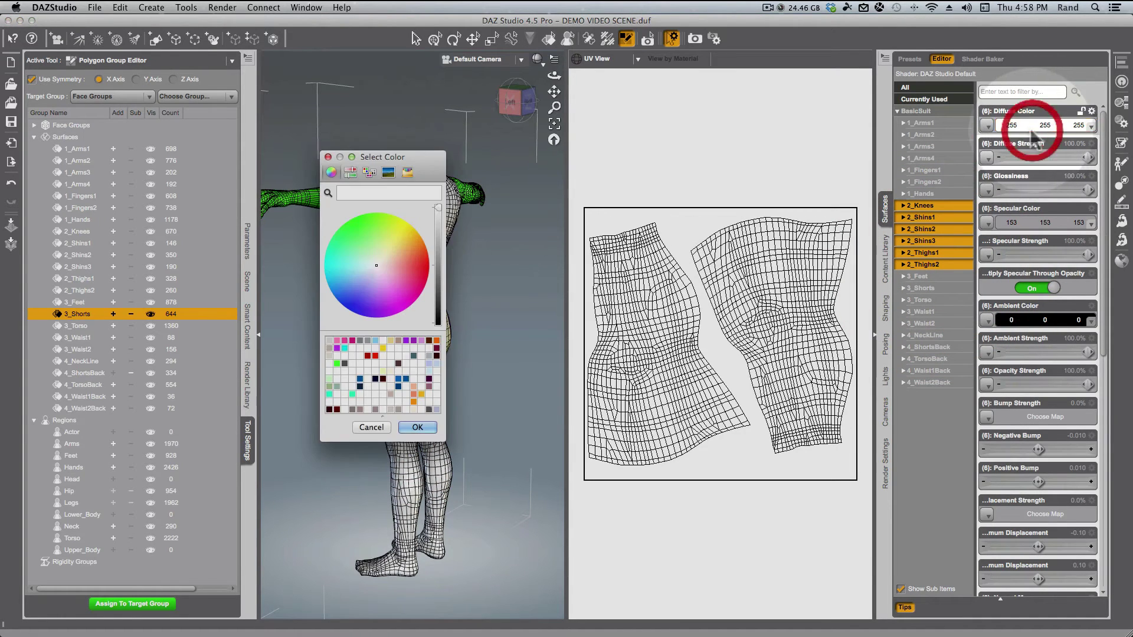
click(413, 402)
click(417, 428)
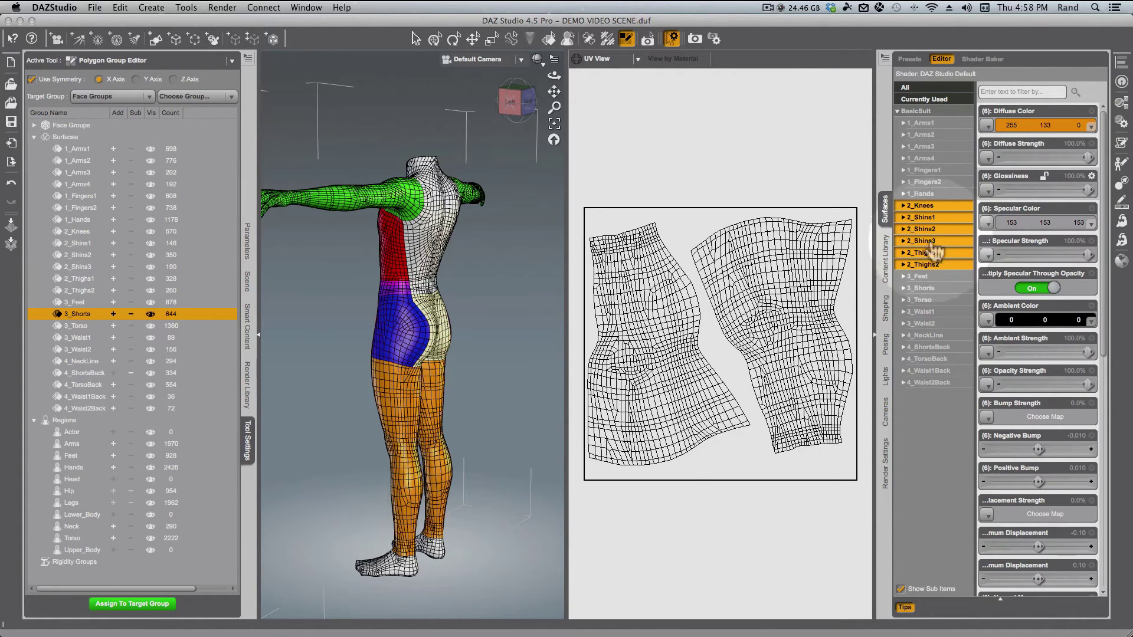
- Set the diffuse color of the surfaces from 3_Feet through 3_Waist2 to light blue (0, 171, 255)
drag(935, 276, 940, 324)
click(1042, 125)
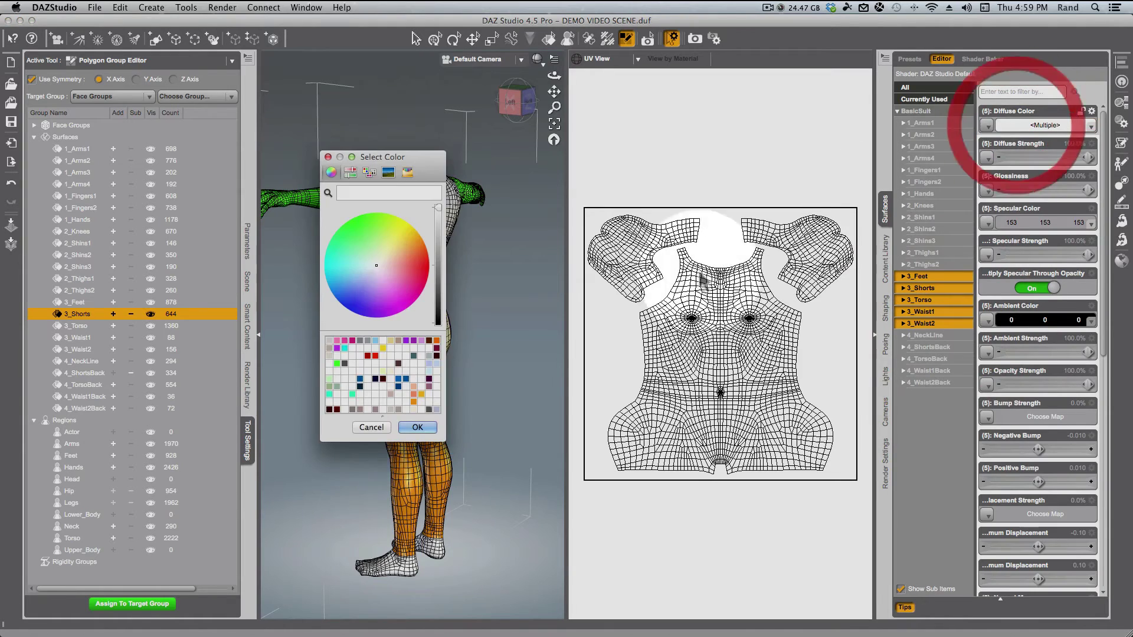
click(328, 284)
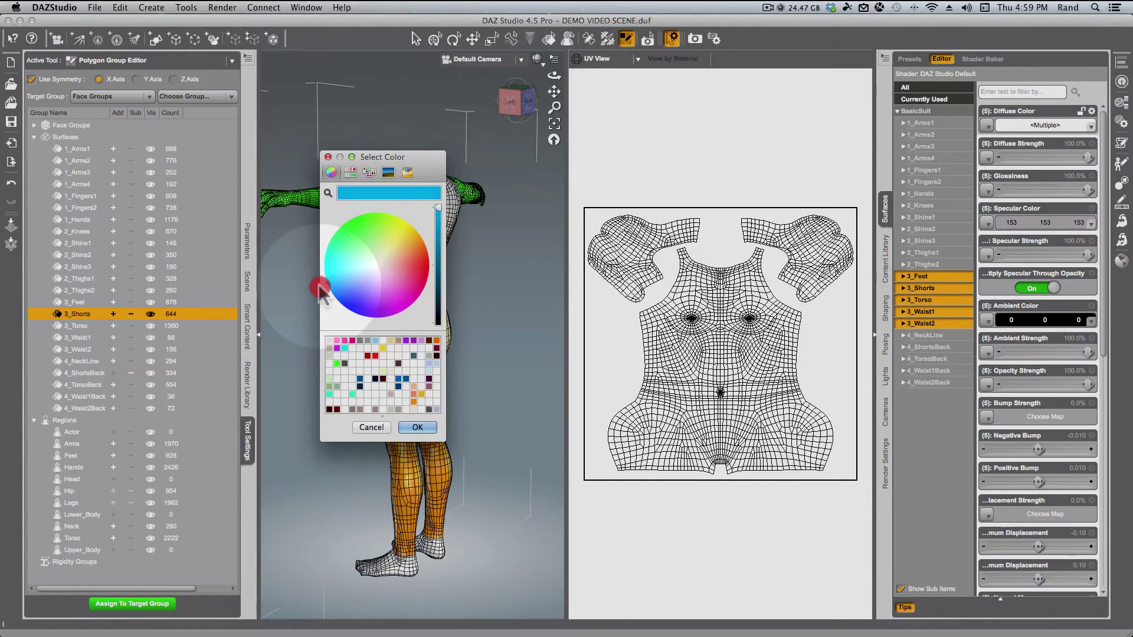
click(408, 425)
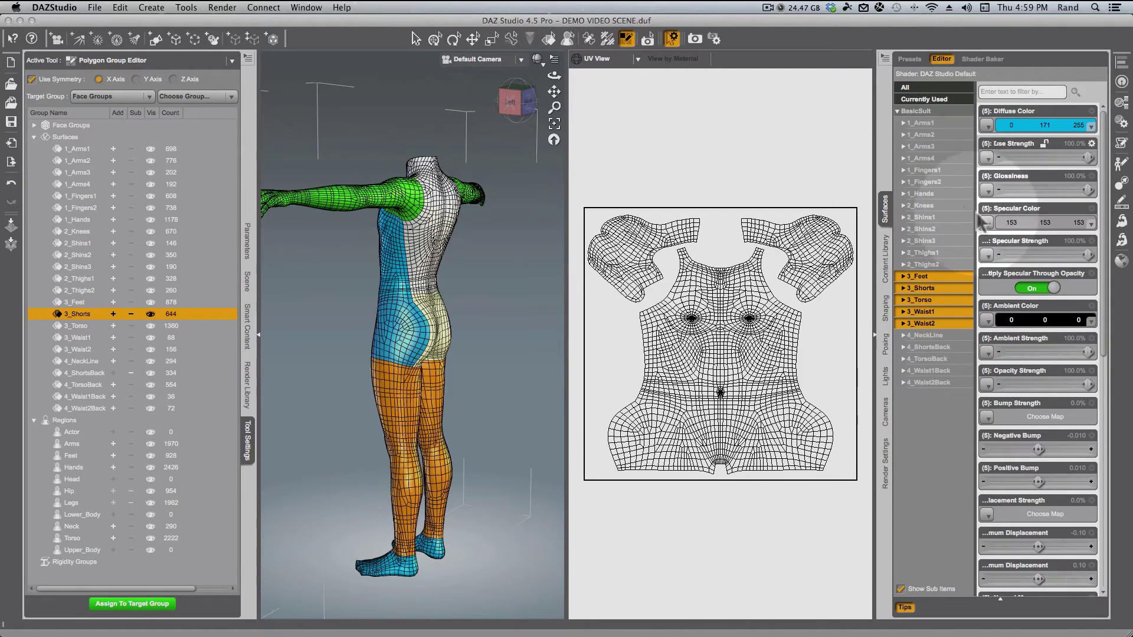
- Set the diffuse color of the surfaces from 4_NeckLine through 4_Waist2Back to red (255, 0, 11)
drag(951, 338, 952, 383)
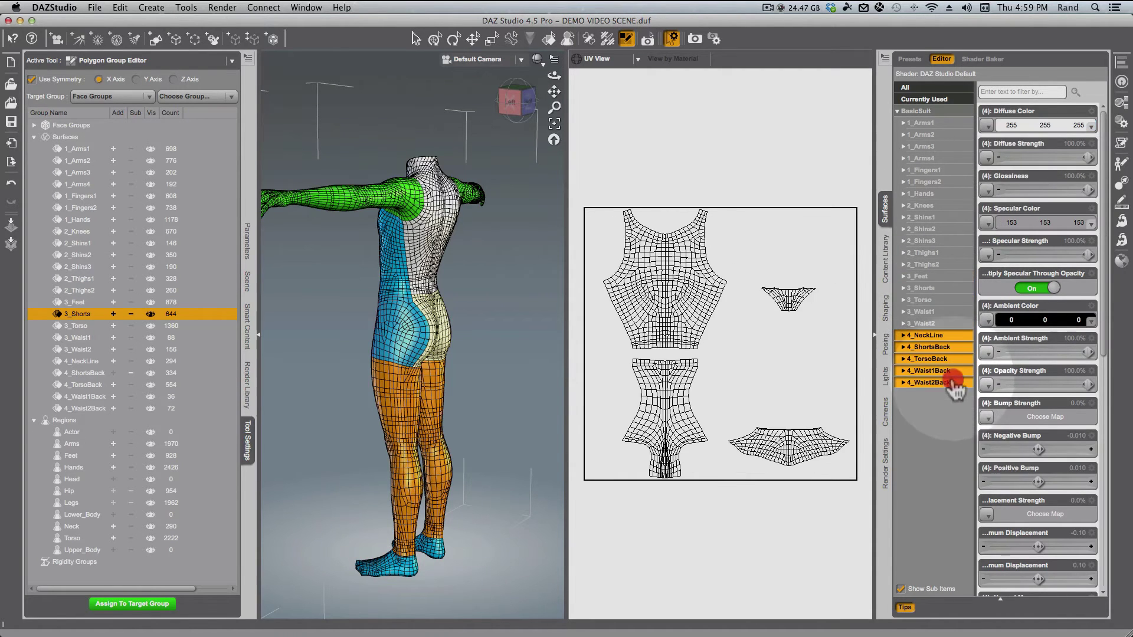
click(1024, 131)
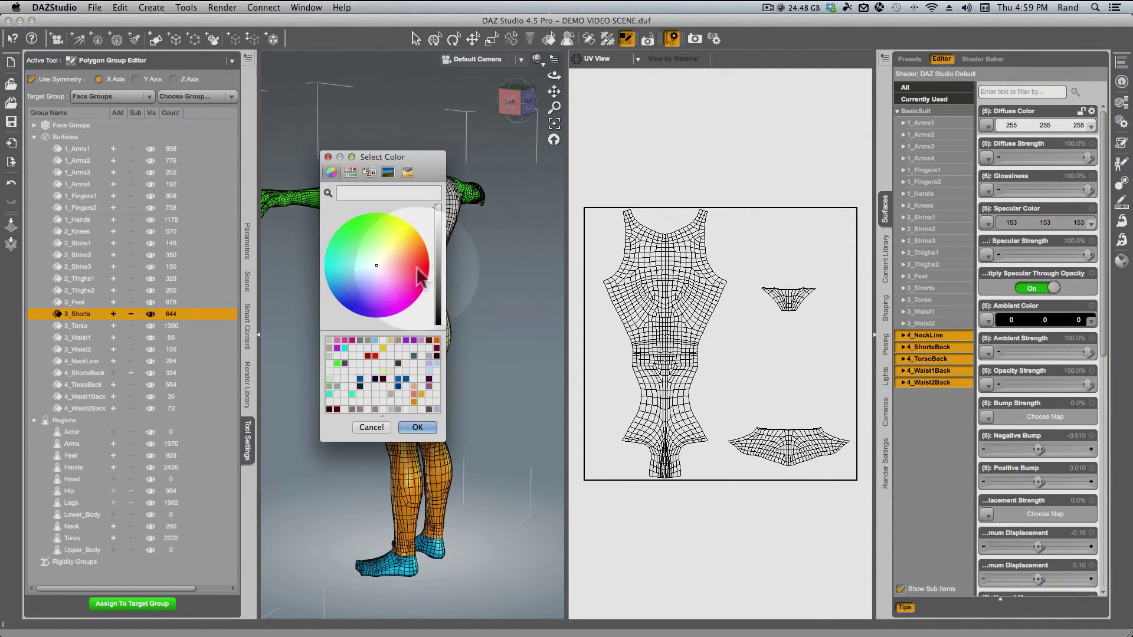
click(417, 428)
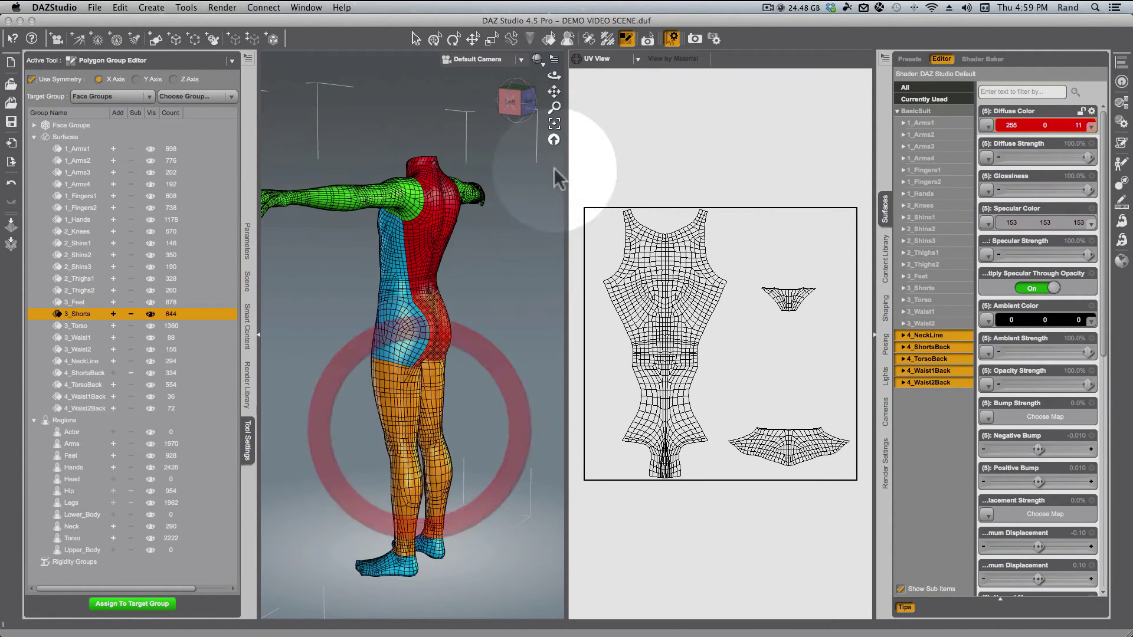
- Activate the Surface Selection tool and collapse the Tool Settings pane
click(548, 39)
click(525, 101)
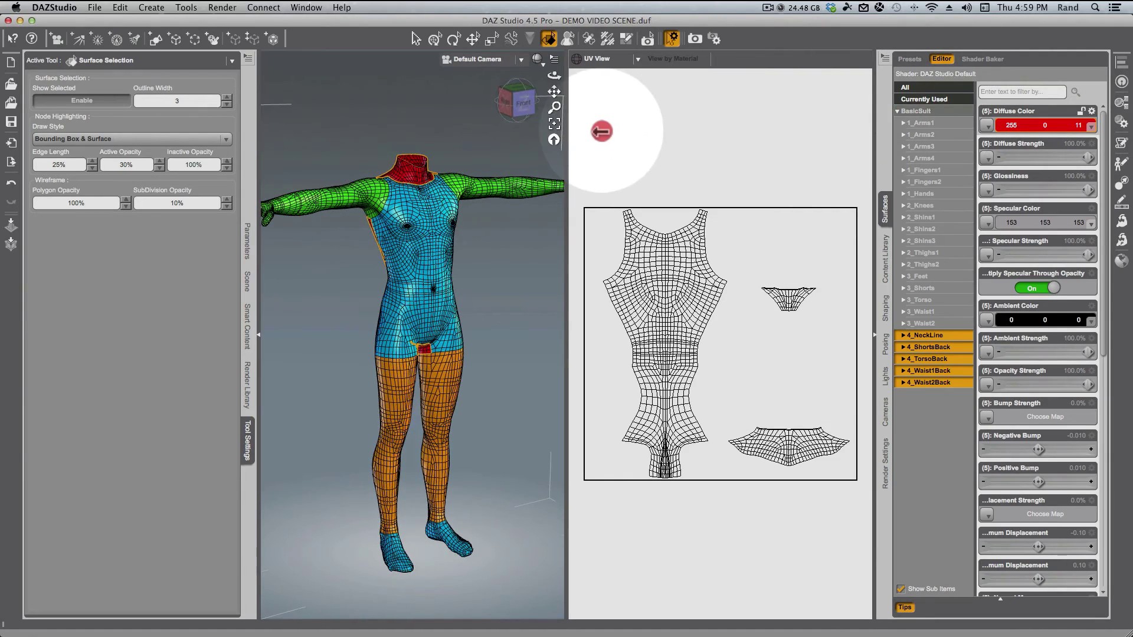
click(602, 129)
click(248, 443)
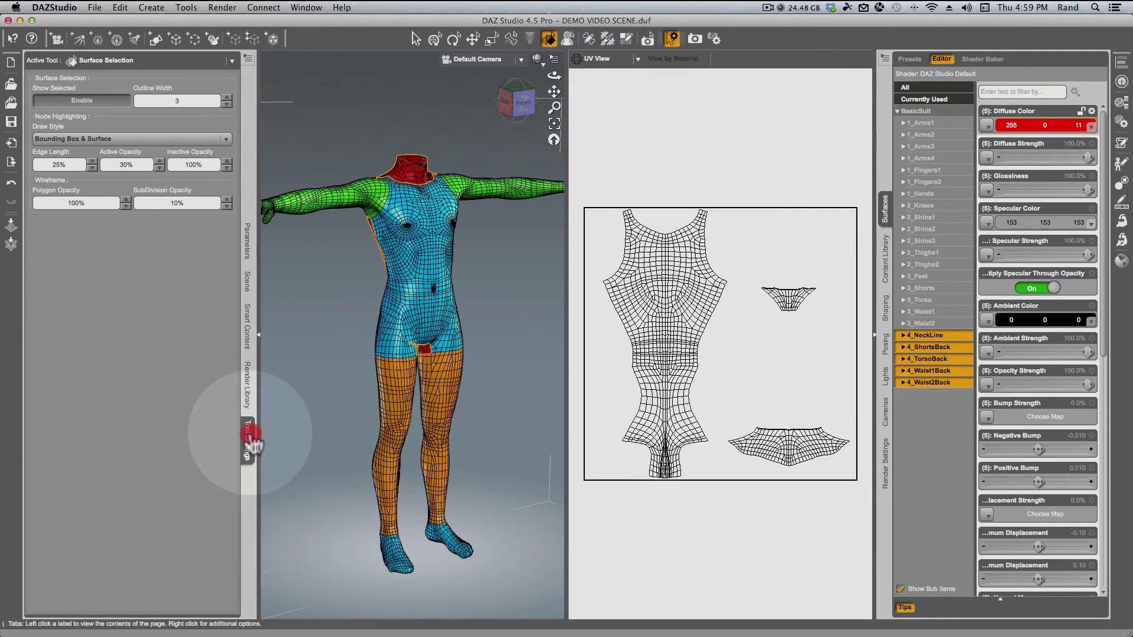
- Switch to a single viewport and display the suit in the Texture Shaded draw style
click(306, 7)
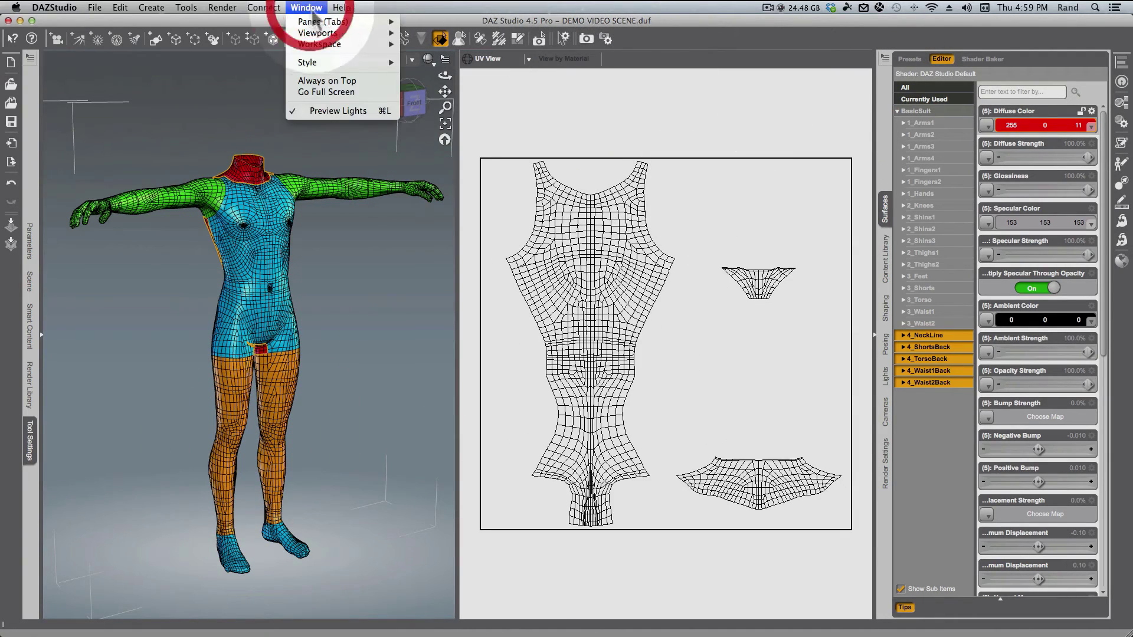
mouse_move(315, 23)
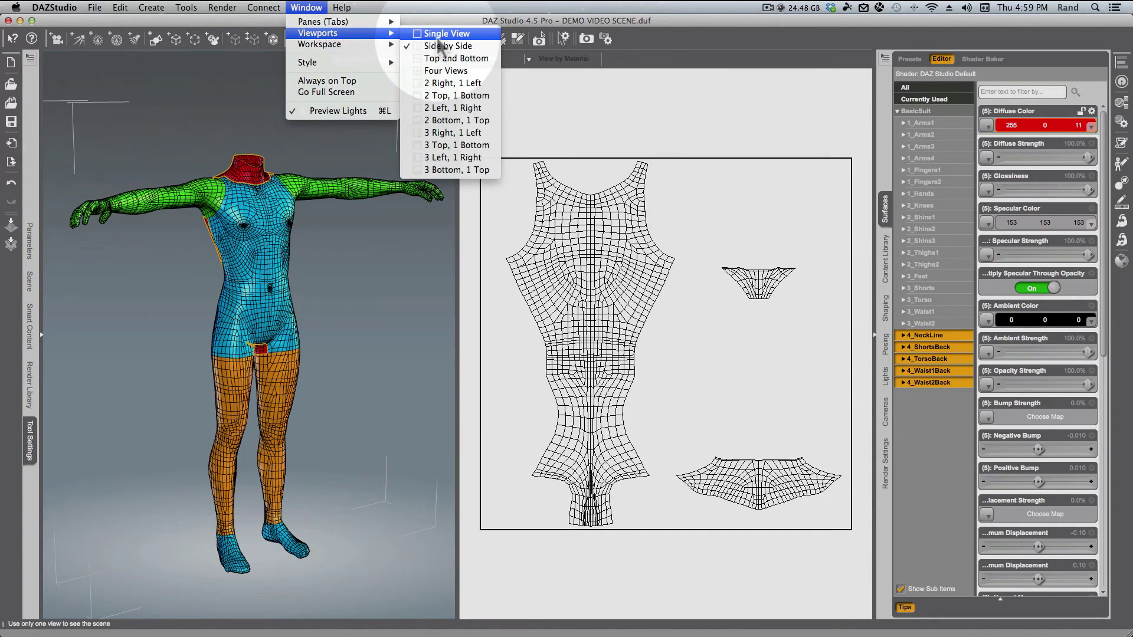
click(425, 33)
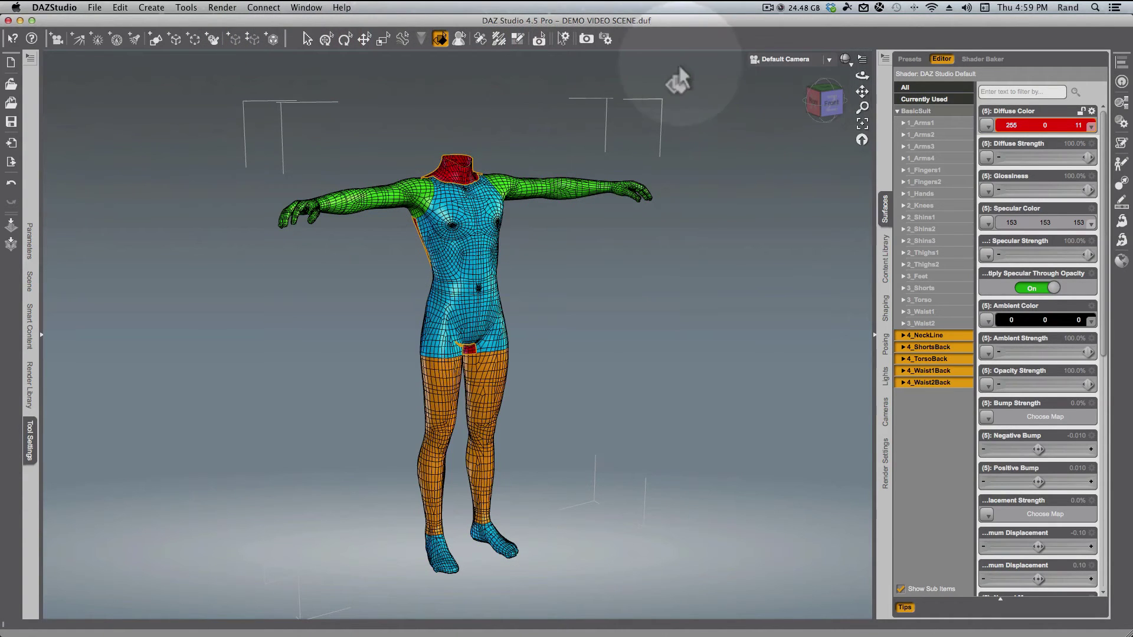
click(848, 60)
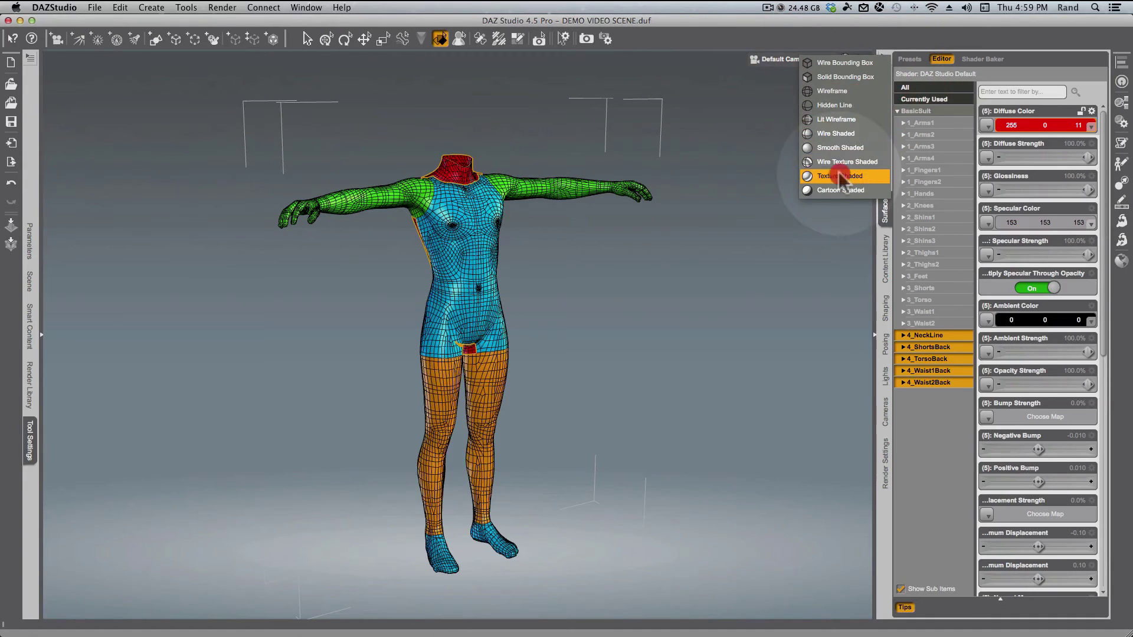
click(839, 176)
scroll(735, 251, up, 2)
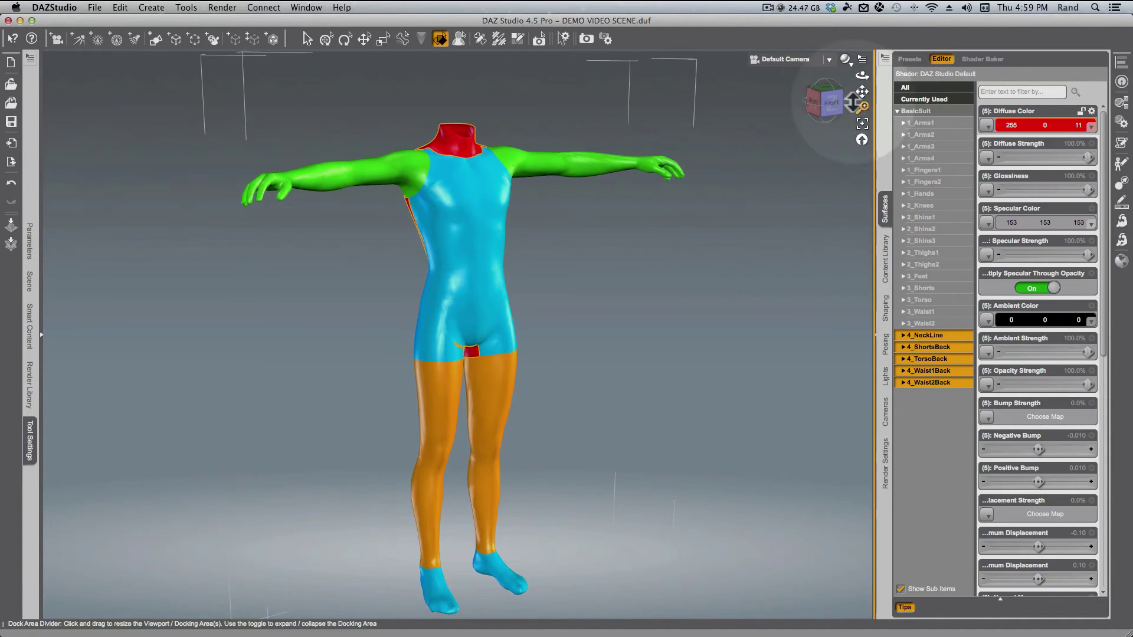
click(854, 62)
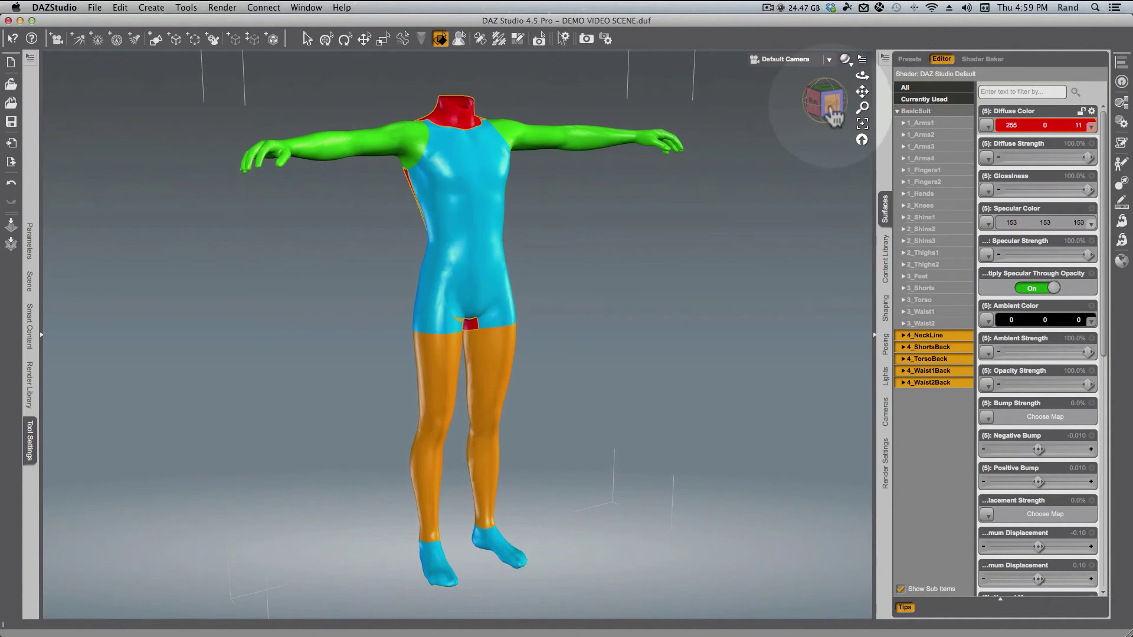
click(823, 105)
mouse_move(89, 96)
alt+mouse_down()
mouse_move(45, 96)
mouse_move(268, 97)
mouse_move(47, 100)
alt+mouse_up()
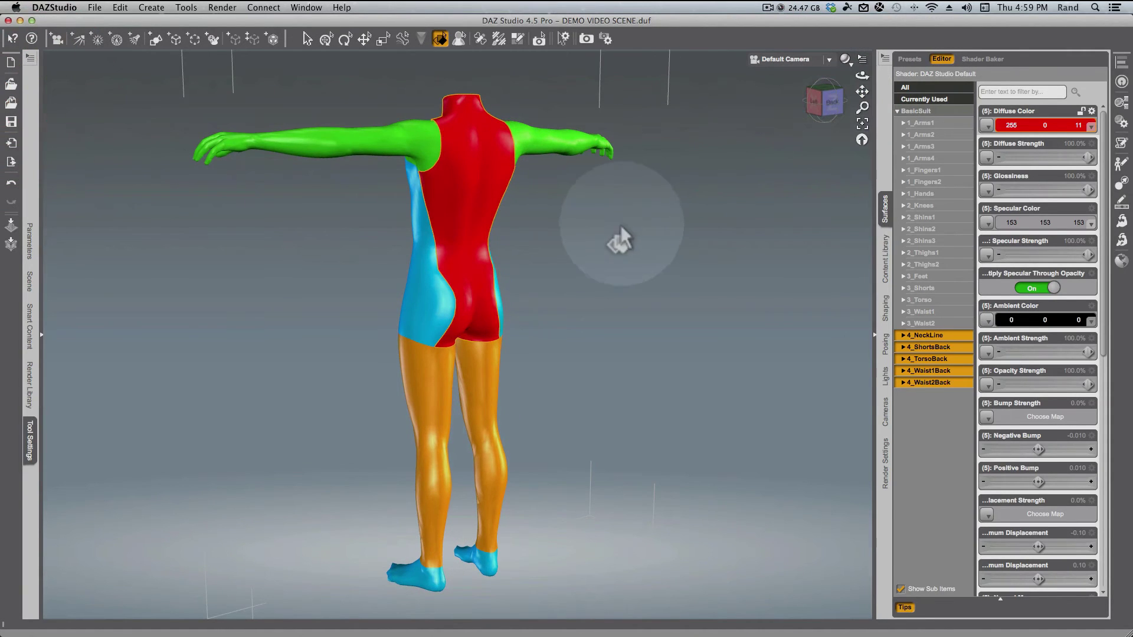
alt+drag(607, 240, 607, 244)
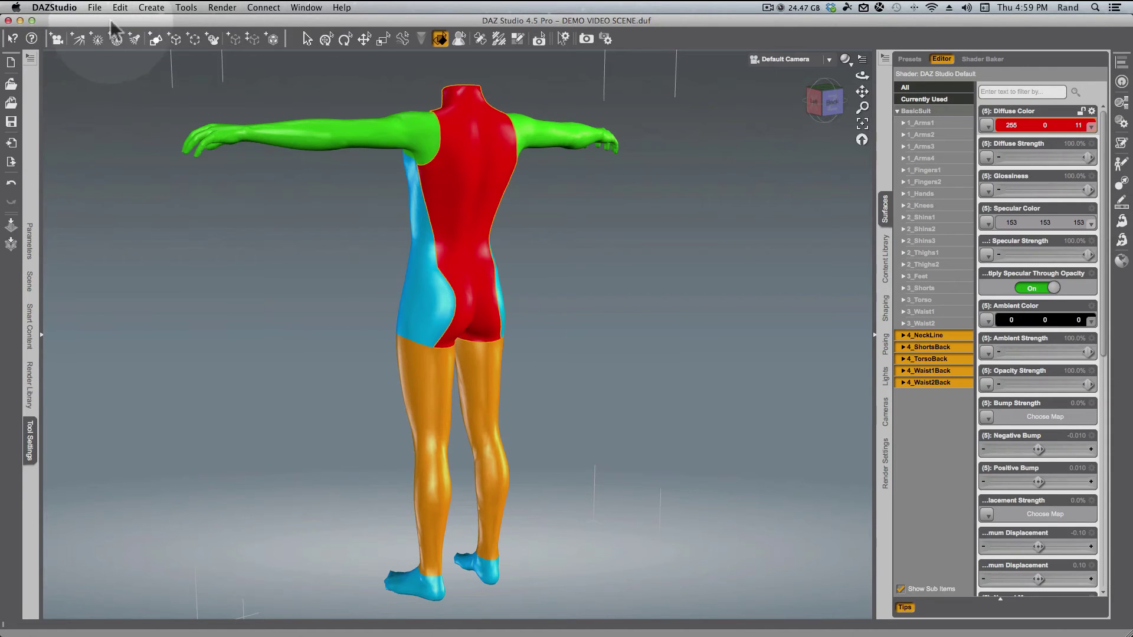
- Save the suit as a Figure/Prop asset named Basic Suit FIXED in the Genesis Clothing folder Supersuit
click(96, 8)
mouse_move(118, 78)
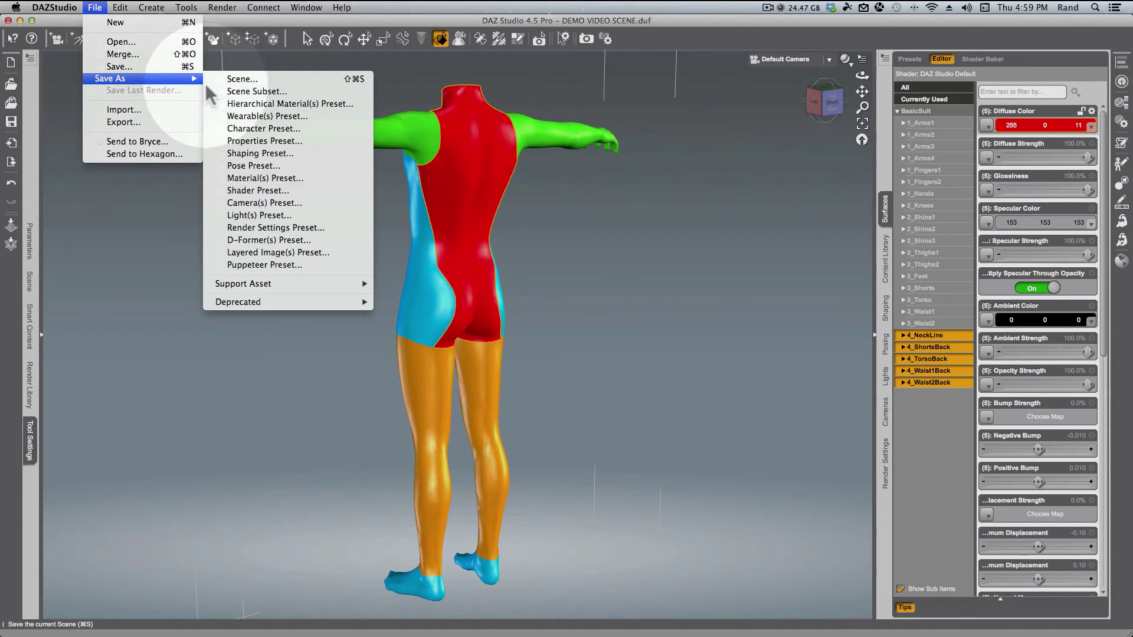
mouse_move(252, 286)
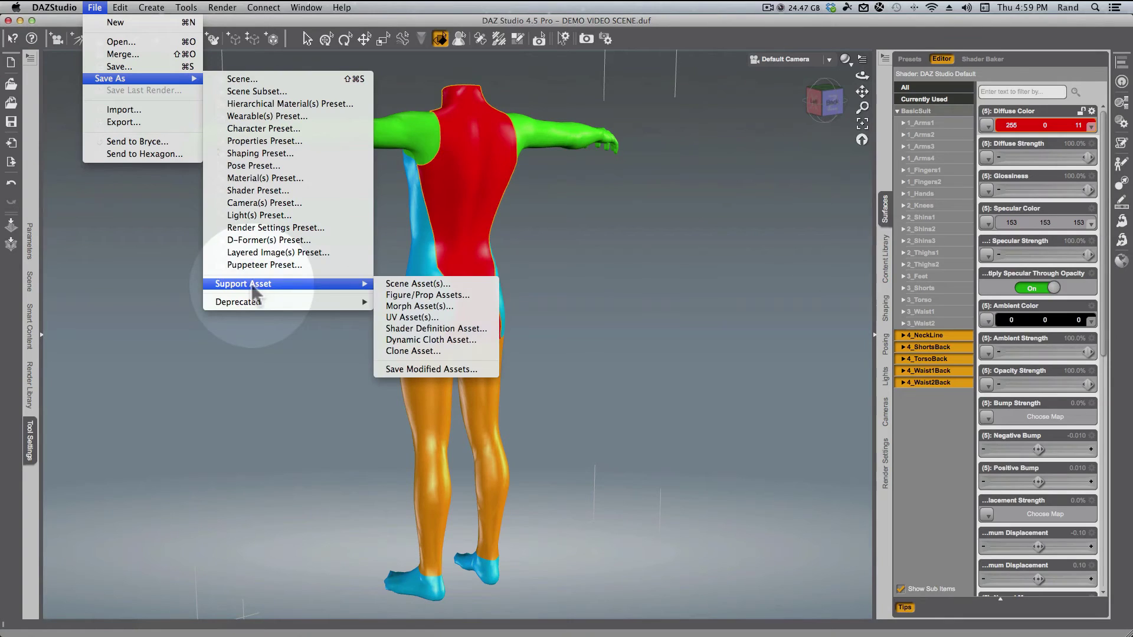
click(408, 295)
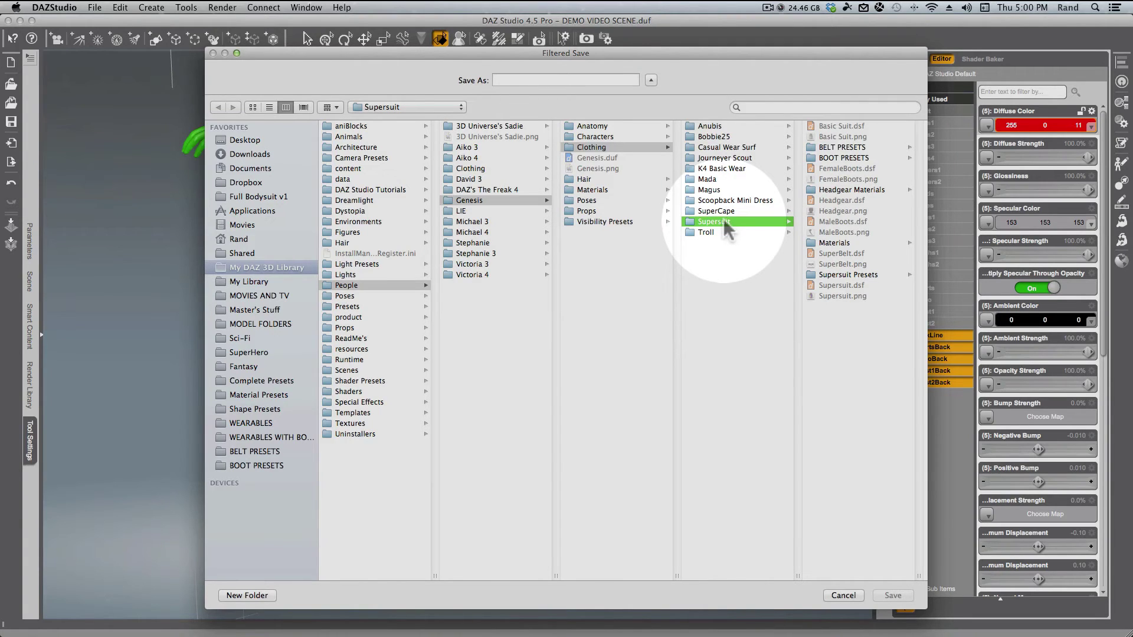
click(832, 127)
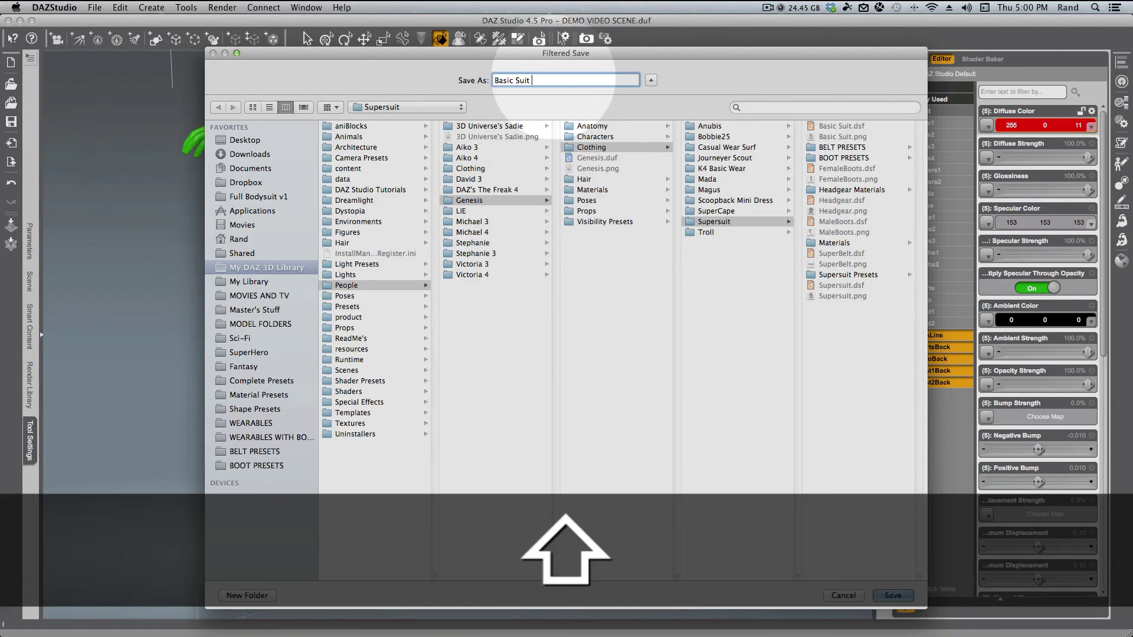
text(FIXED)
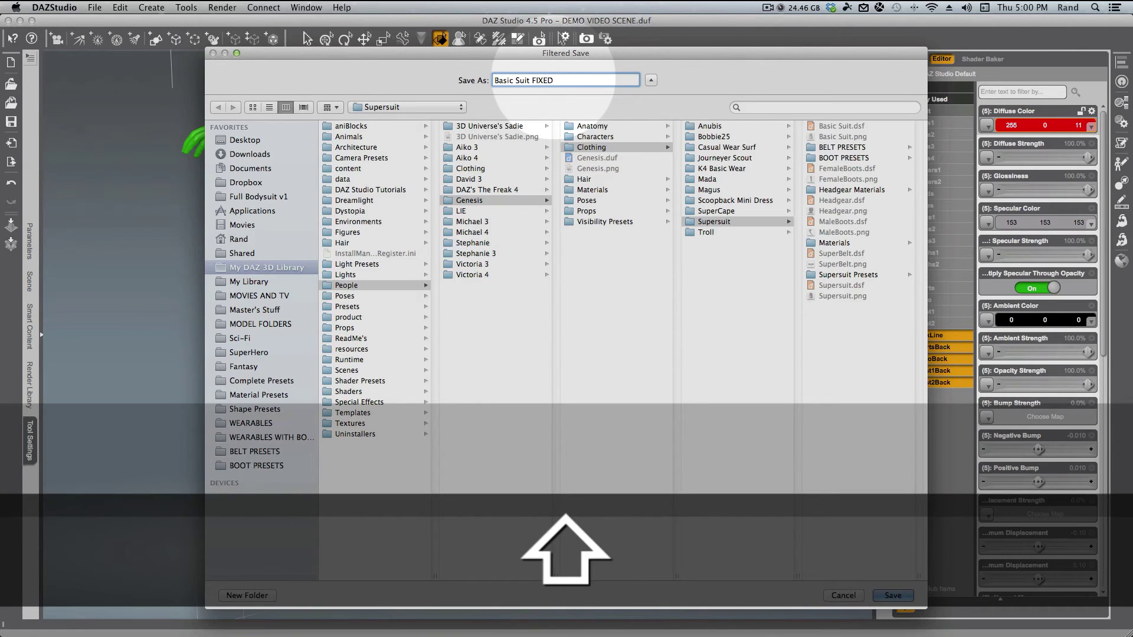
key(Return)
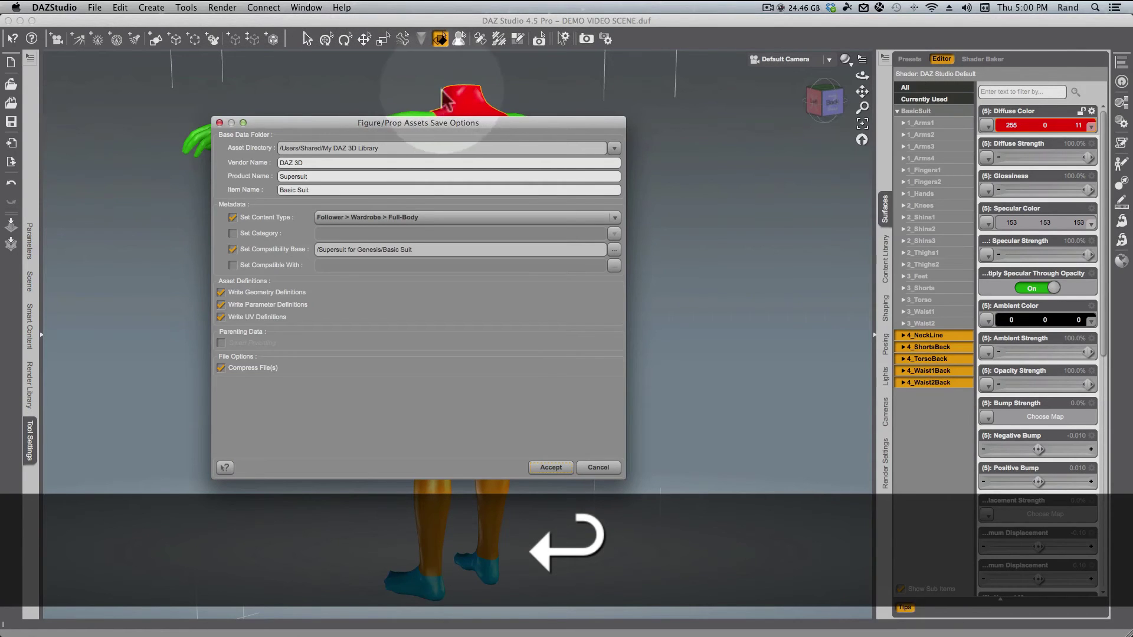
- Set the asset's item name to Basic Suit FIXED and accept the Figure/Prop save options
drag(479, 124, 666, 193)
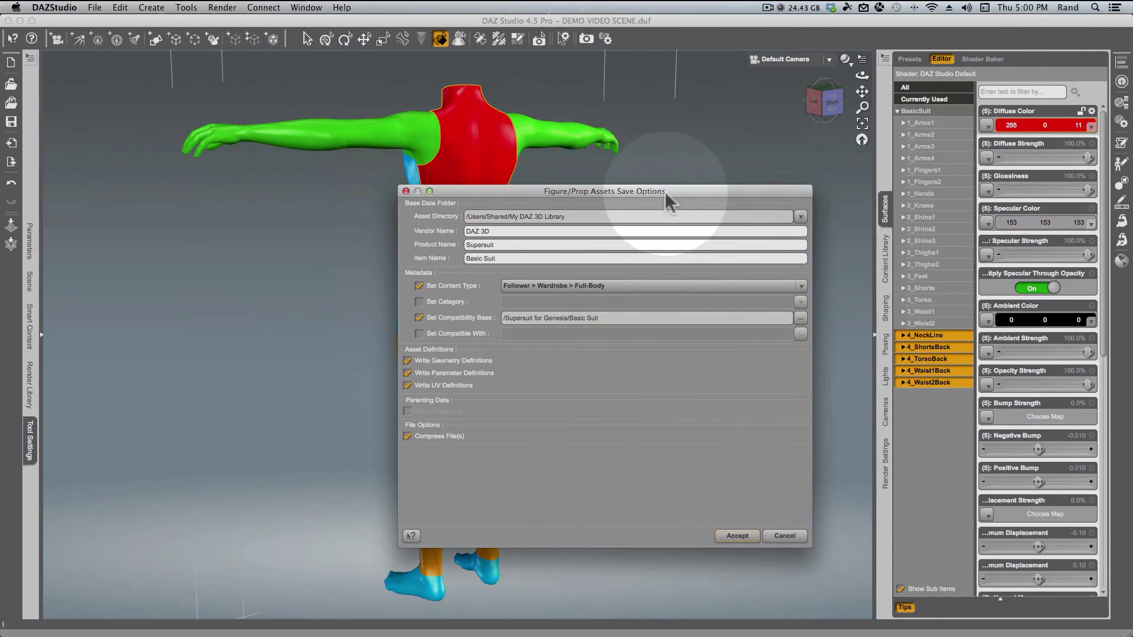
click(522, 259)
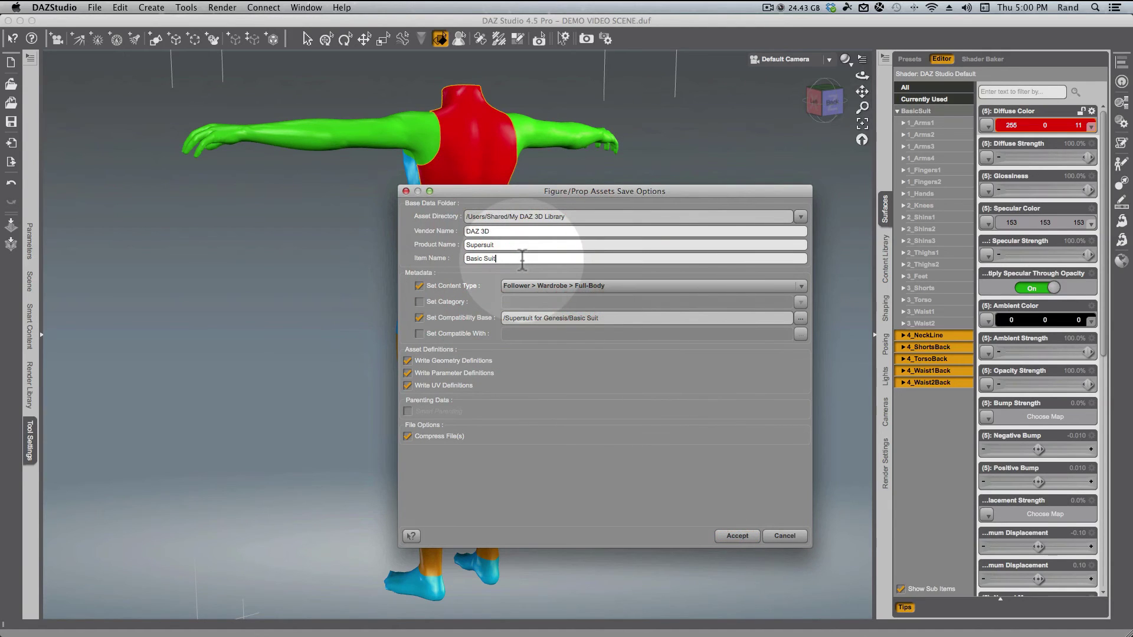
text(FIXED)
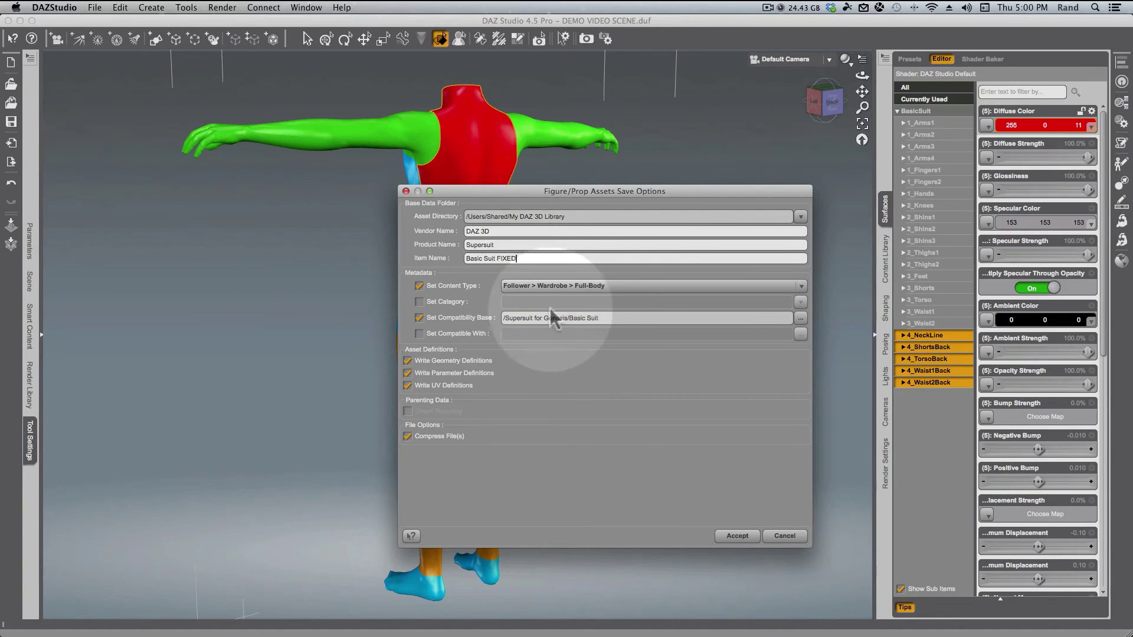
click(743, 535)
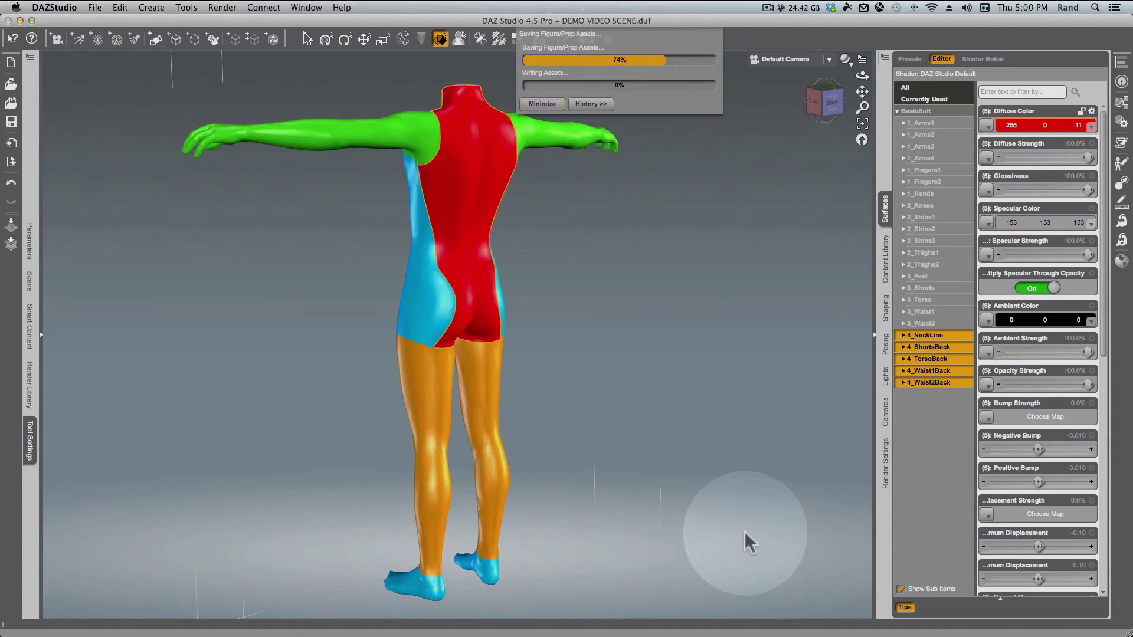
- Open the Supersuit folder in the Content Library and locate the saved Basic Suit FIXED asset
click(886, 259)
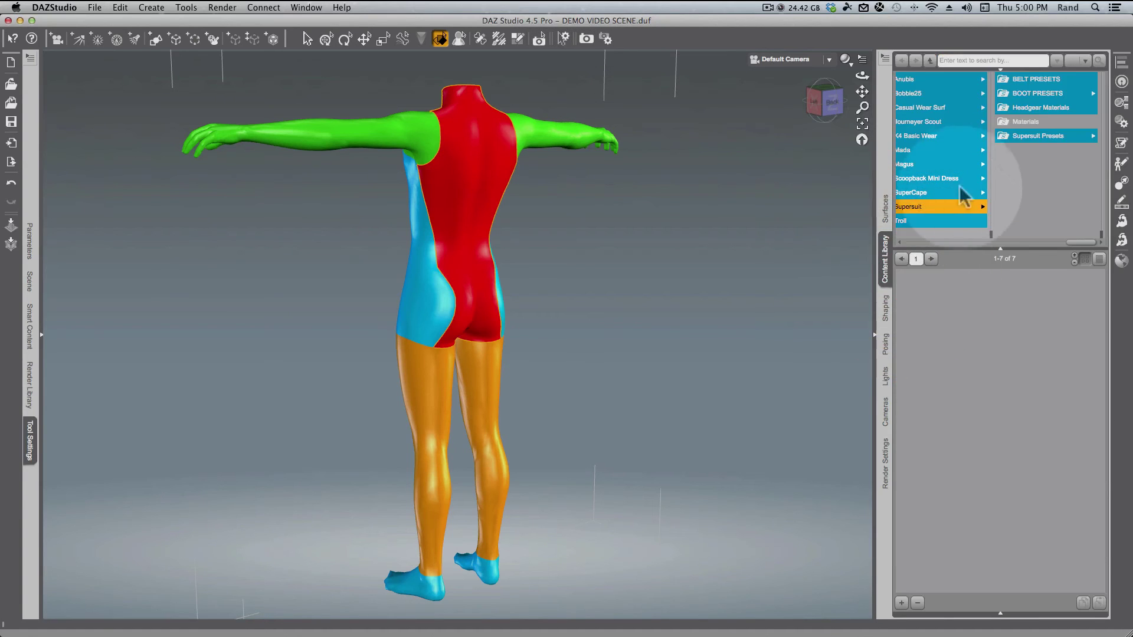
click(913, 210)
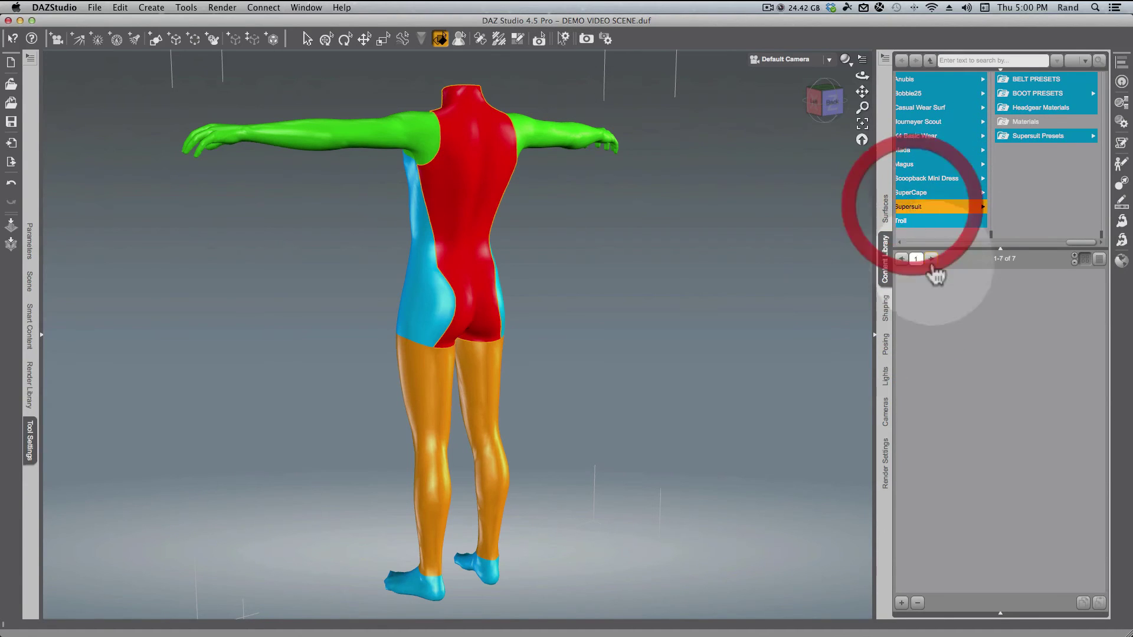
click(946, 564)
click(930, 301)
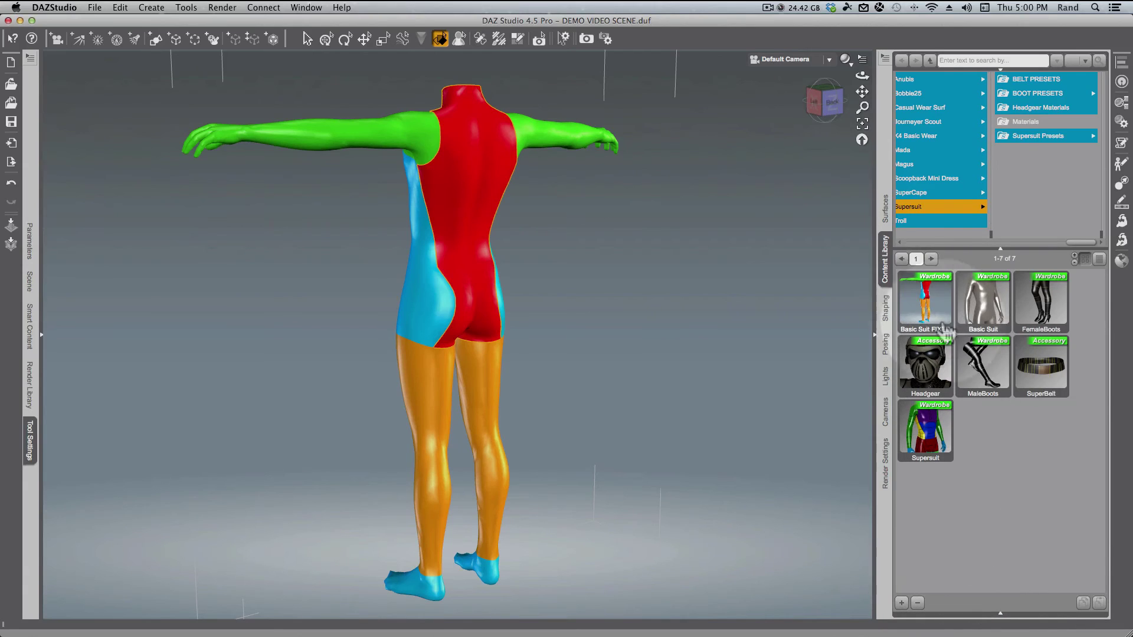
click(924, 329)
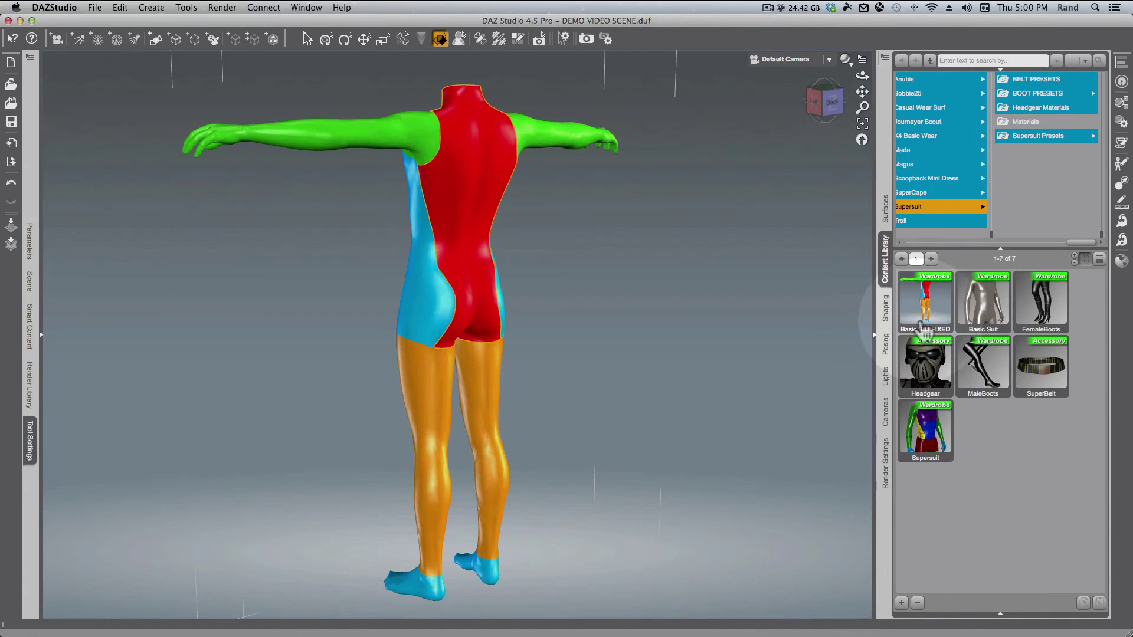
- Remove the colored suit from the Genesis figure and load the original Basic Suit onto it
click(824, 101)
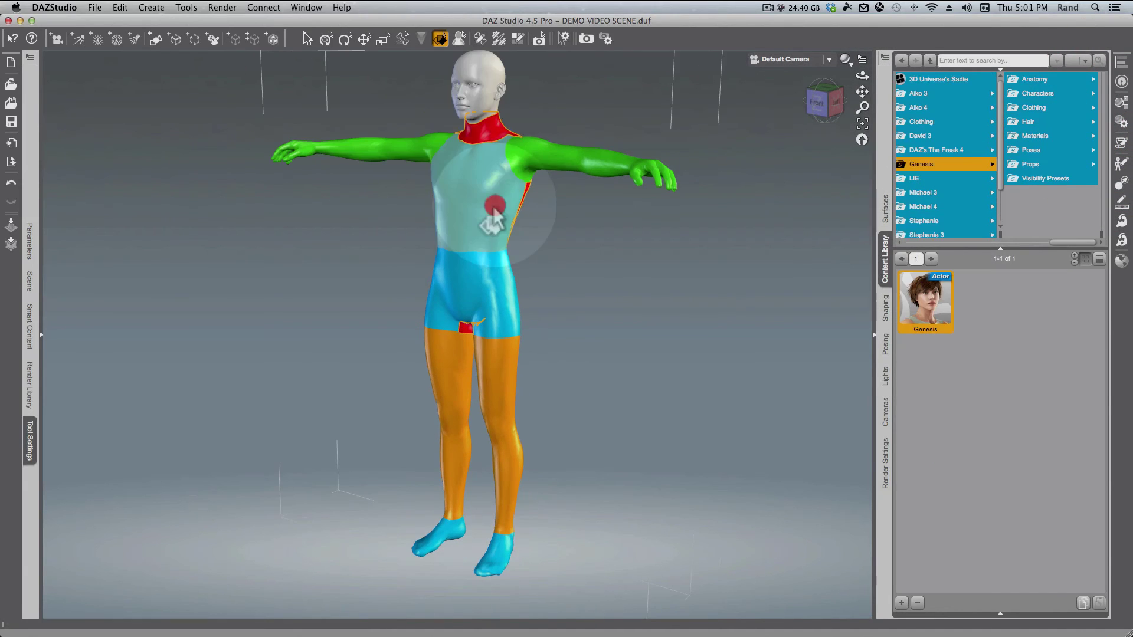
click(496, 210)
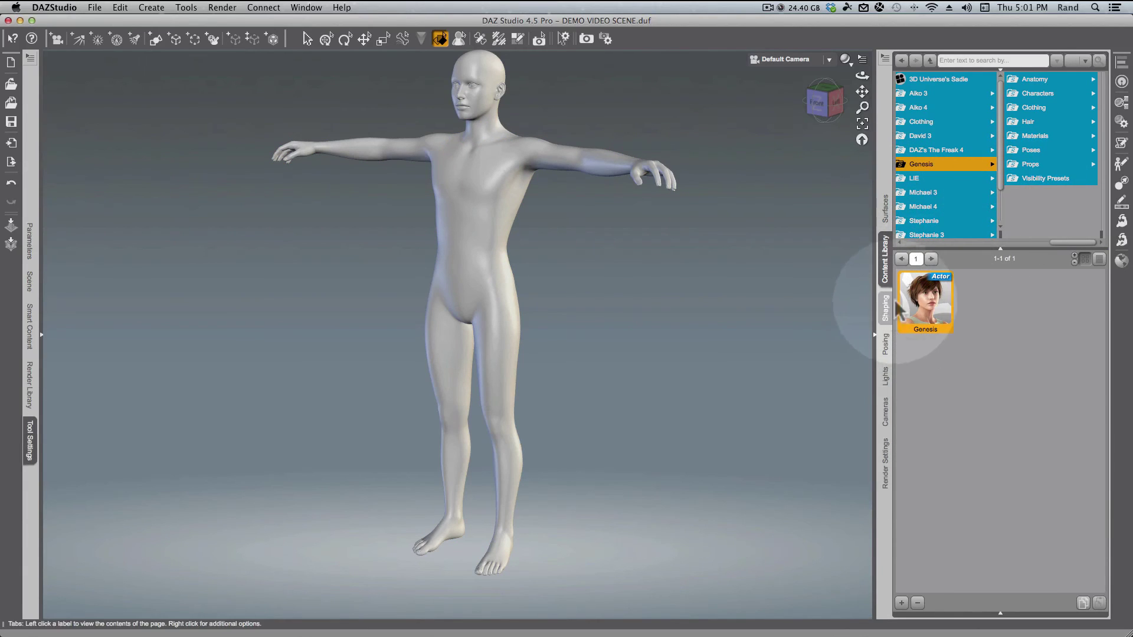
click(905, 61)
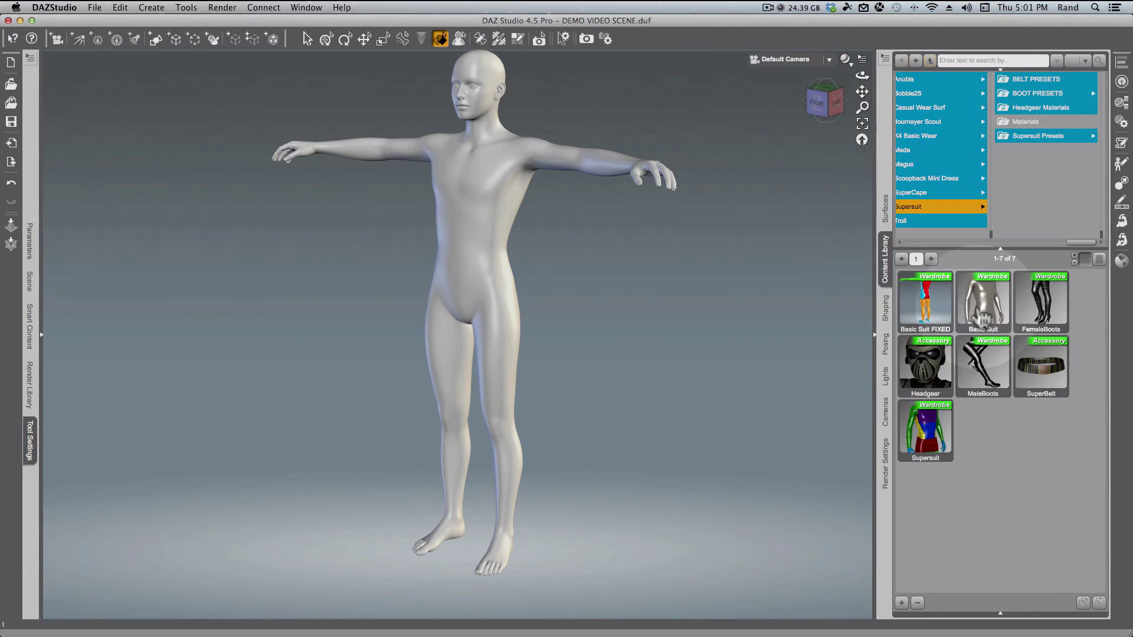
drag(983, 318, 460, 218)
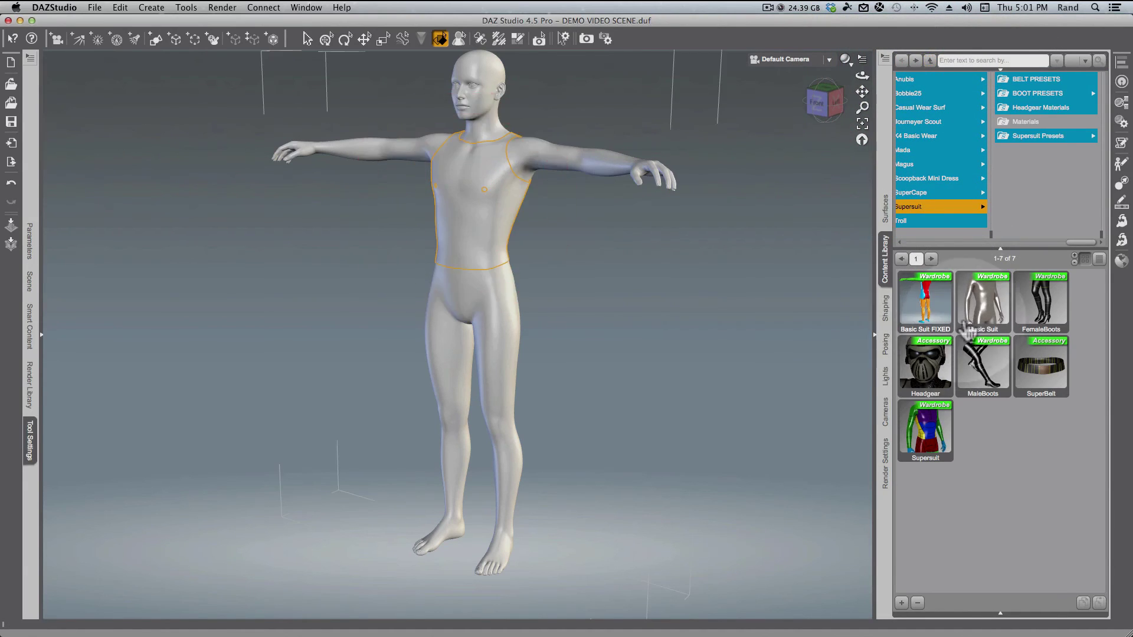
drag(983, 304, 481, 254)
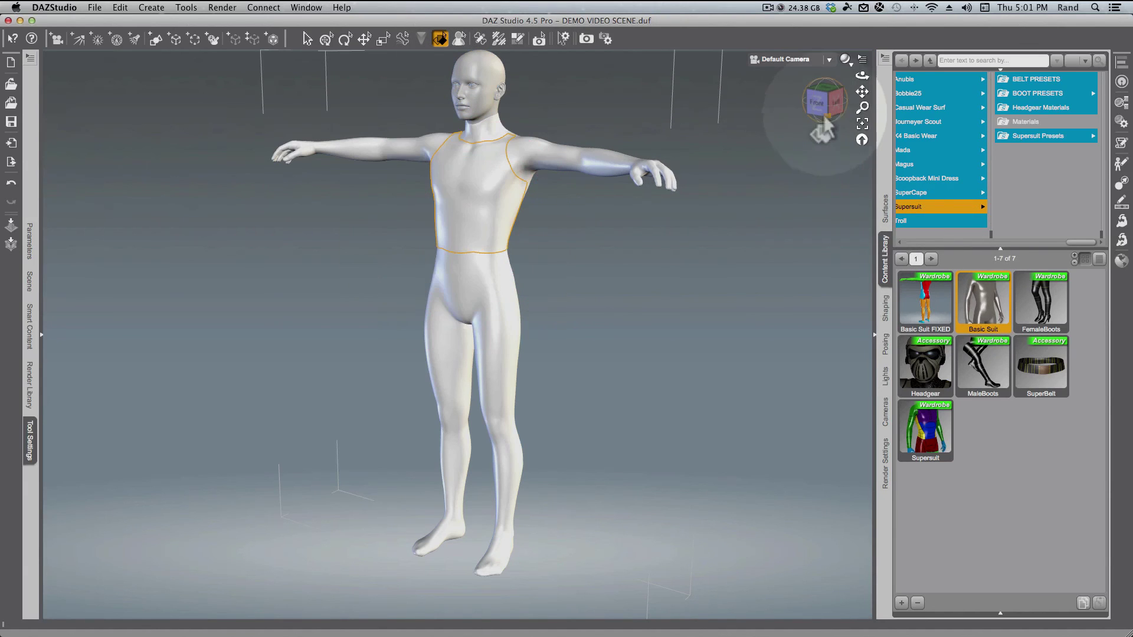
- Examine the original Basic Suit's surface divisions on the back of the torso, the shorts and the waist
click(780, 96)
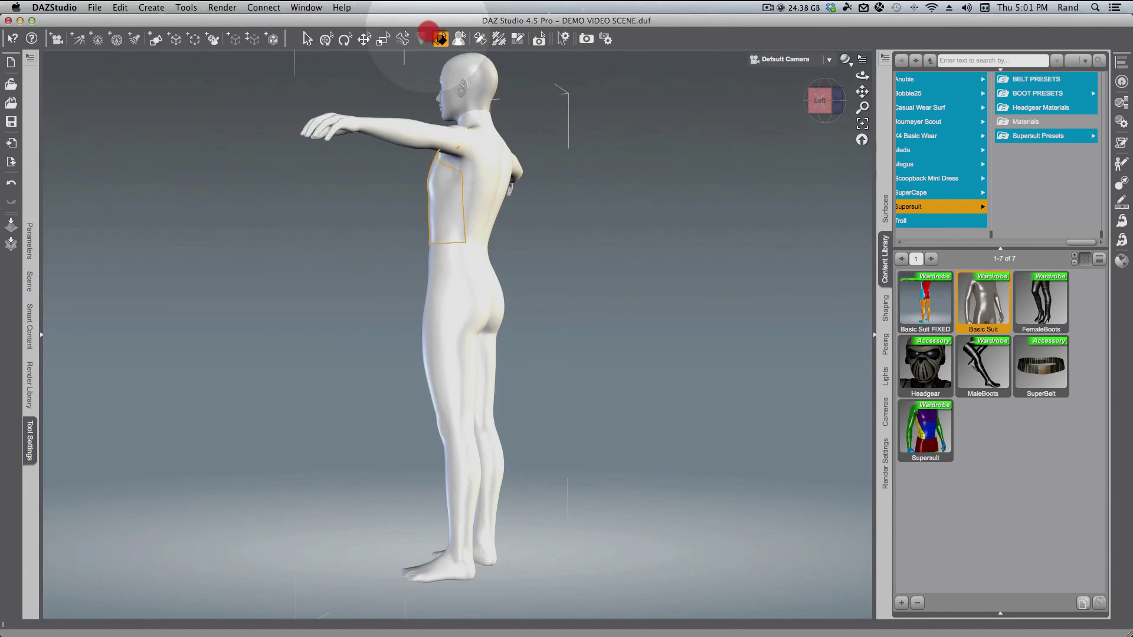
click(449, 295)
click(453, 296)
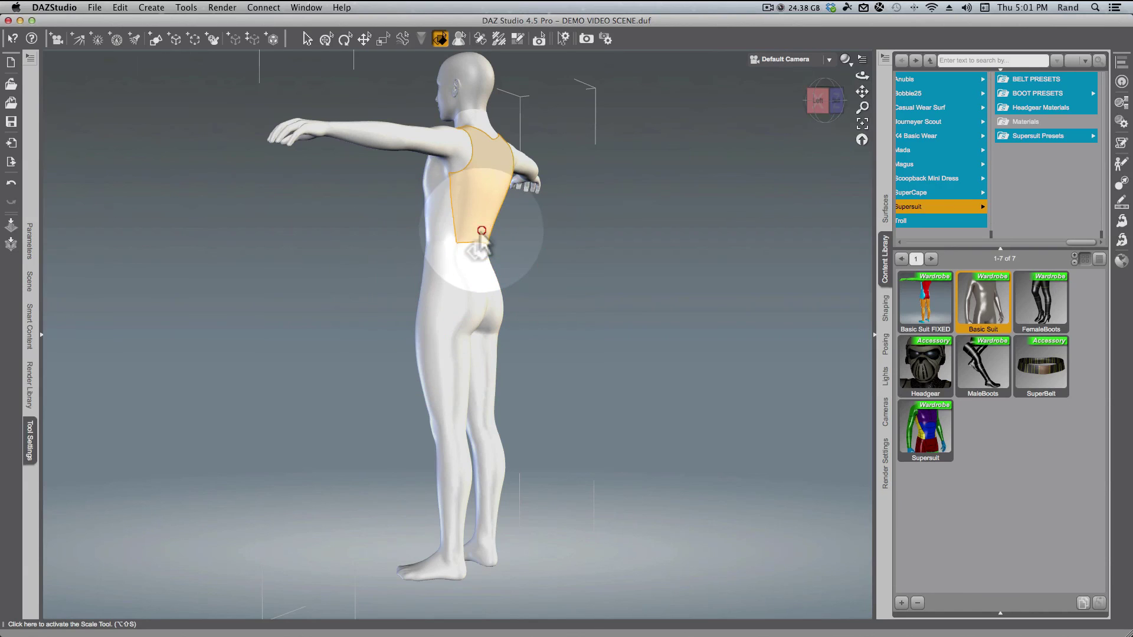
click(480, 254)
click(480, 224)
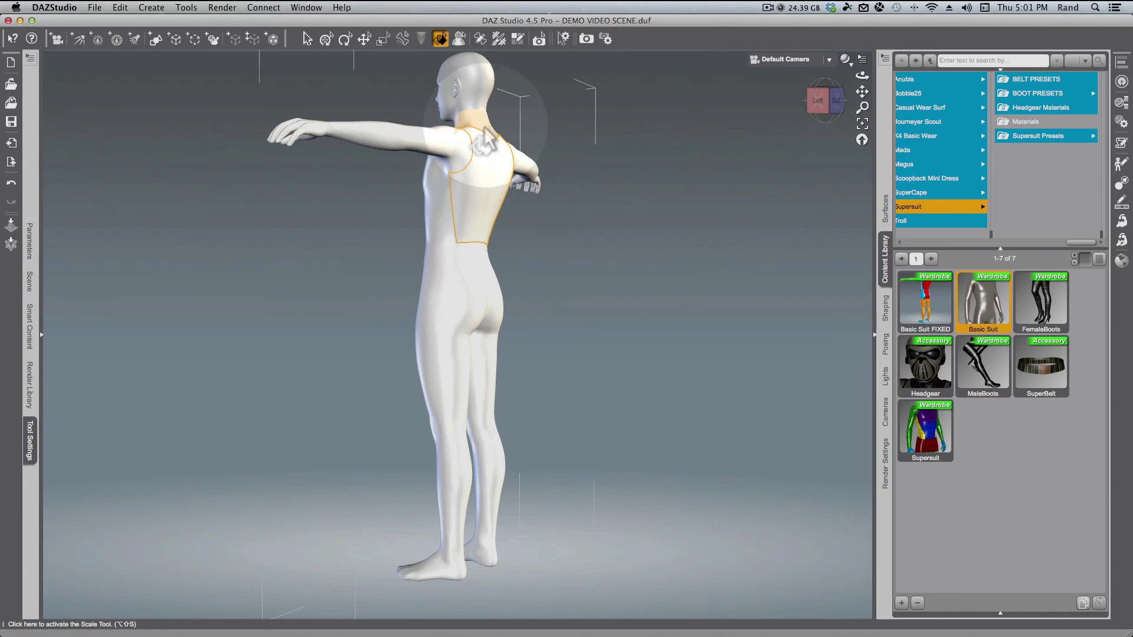
click(455, 363)
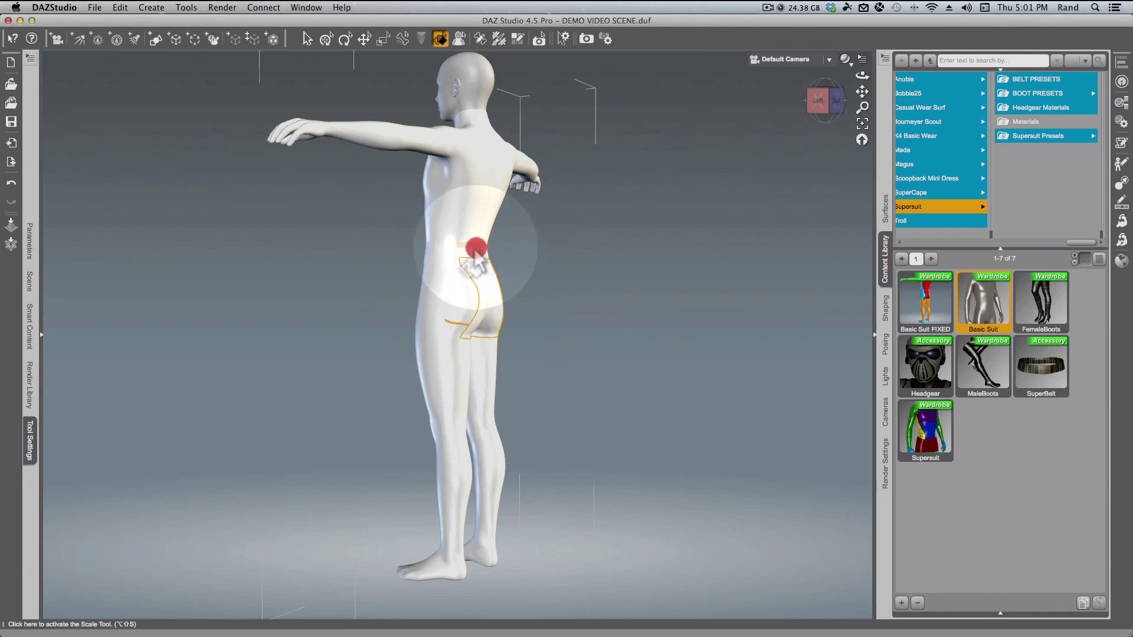
click(452, 235)
click(453, 253)
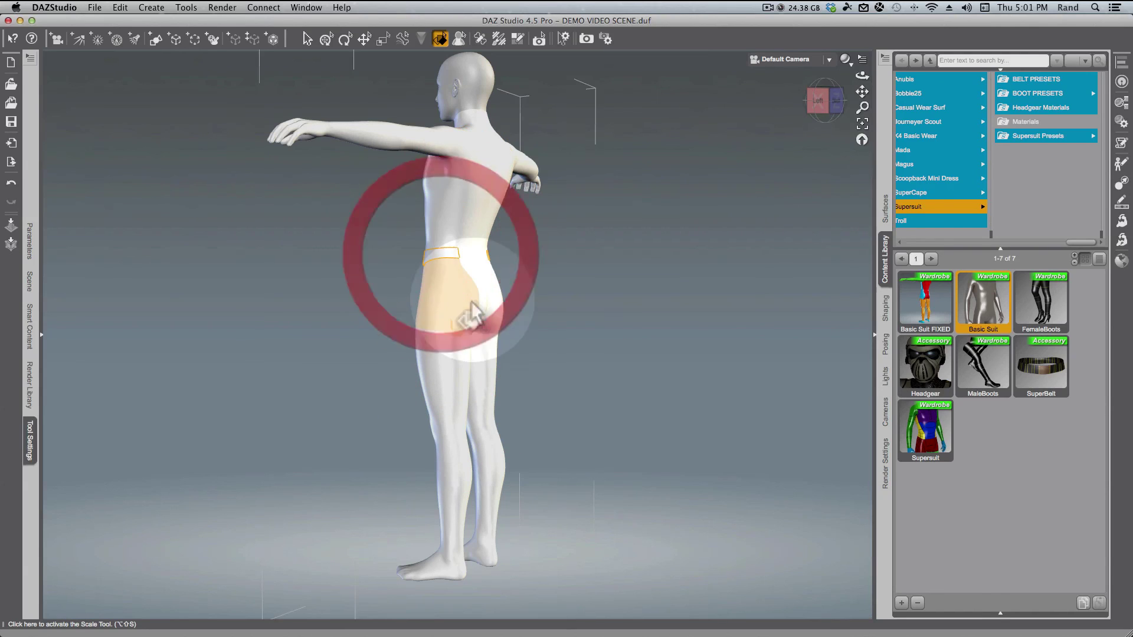
click(820, 106)
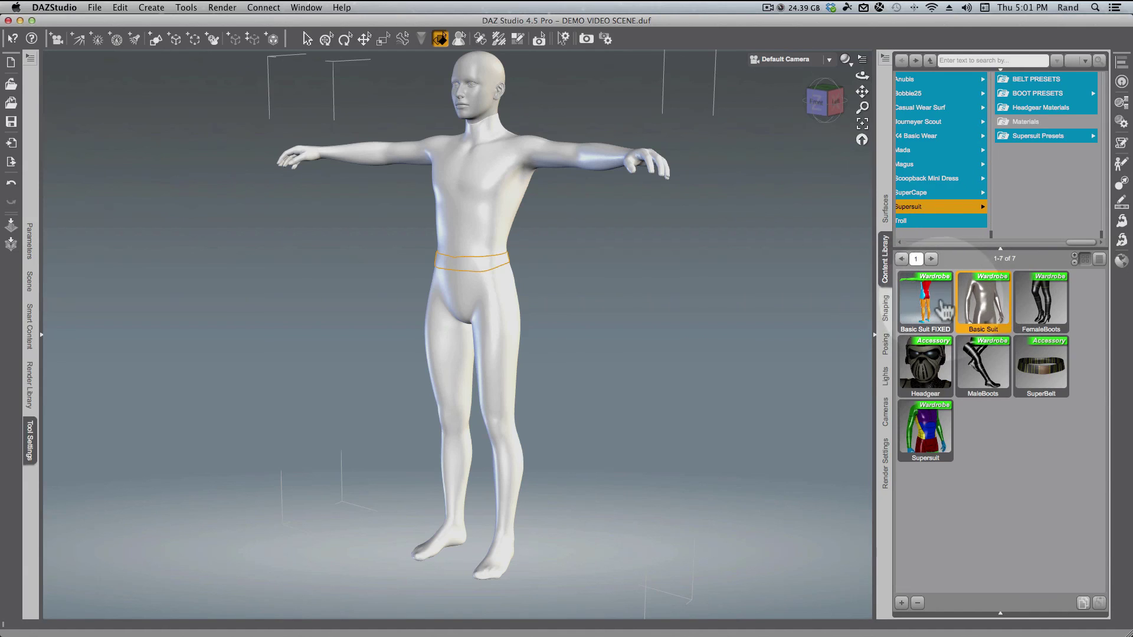
drag(833, 105, 831, 108)
click(826, 105)
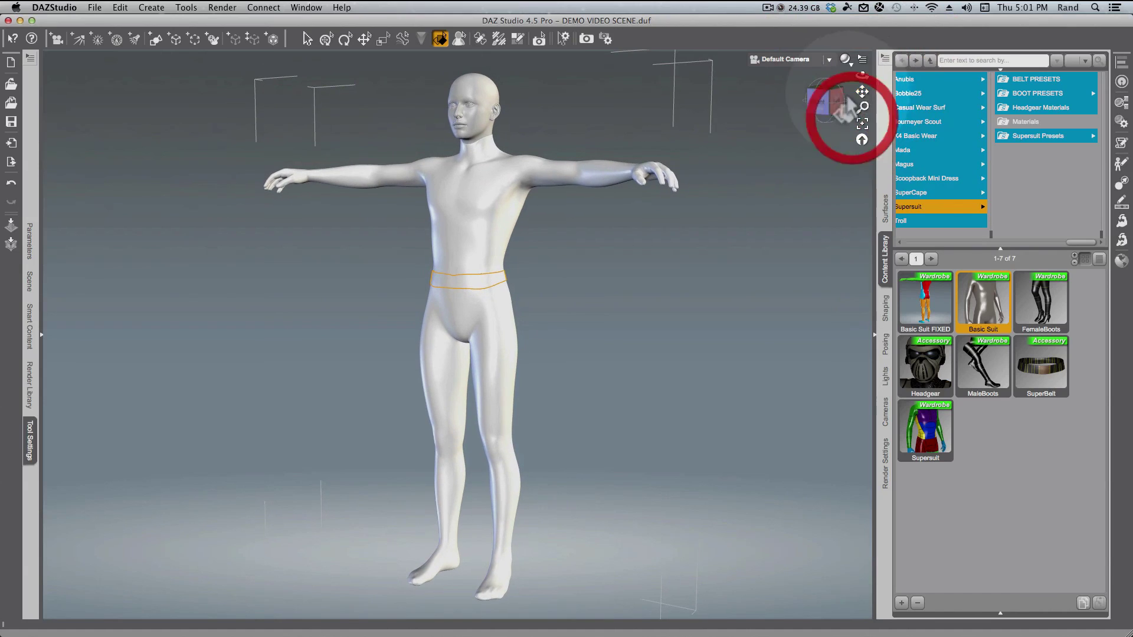